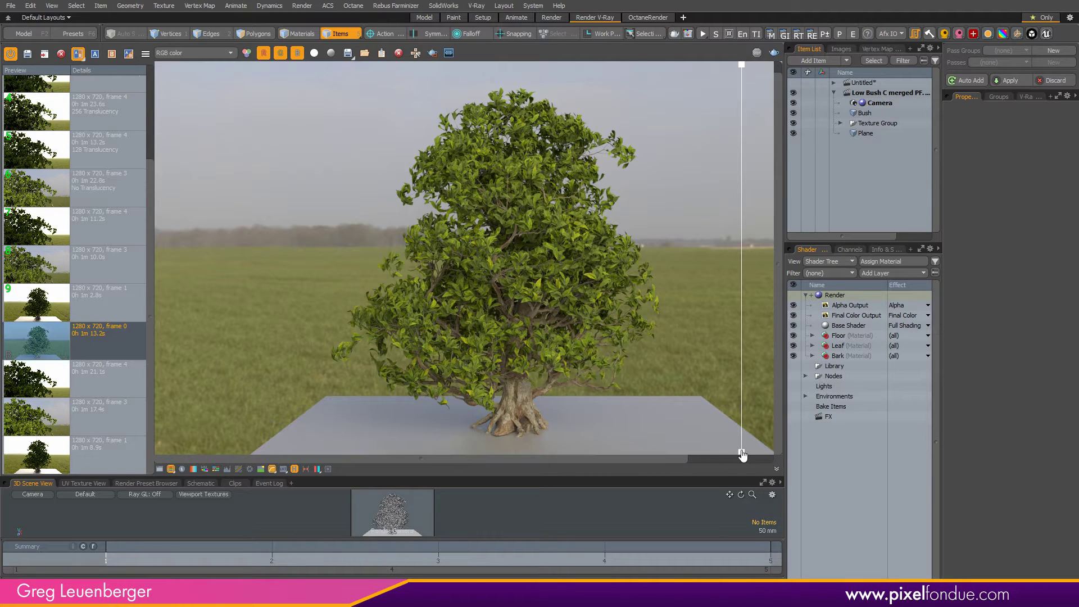
Drag the A/B split line left so it runs through the middle of the bush.
drag(740, 452, 507, 456)
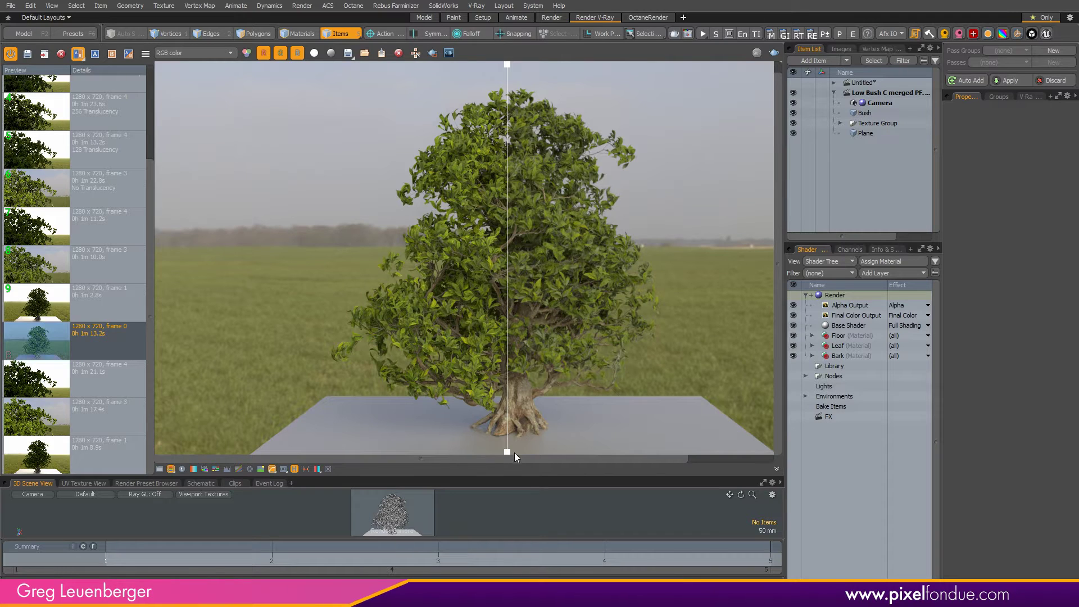
drag(507, 453, 515, 479)
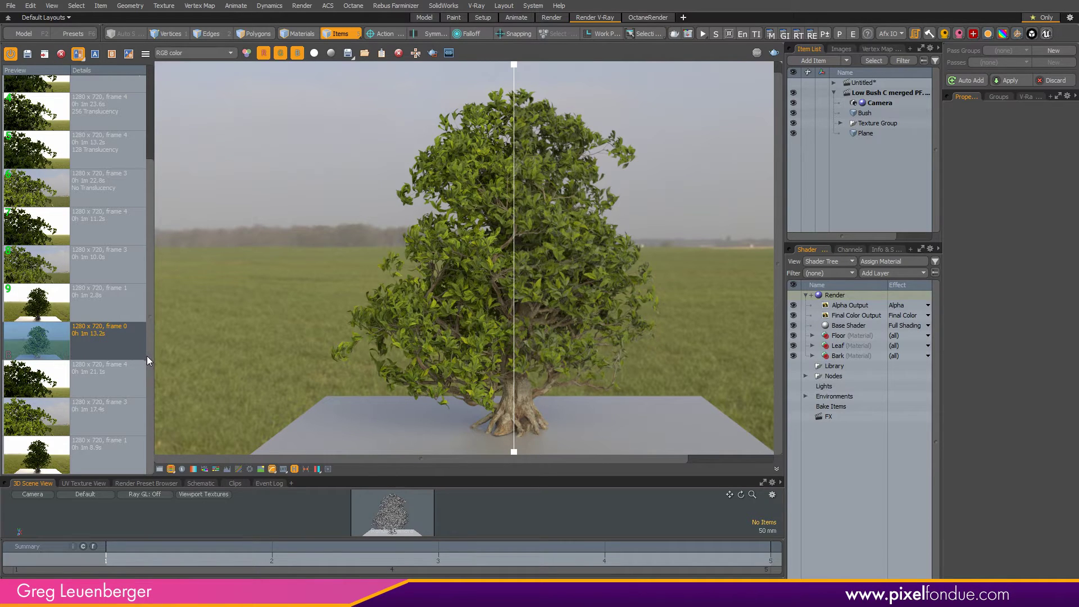
Set the 17.4s close-up render as side A and the 10.0s frame 3 render as side B.
right_click(39, 413)
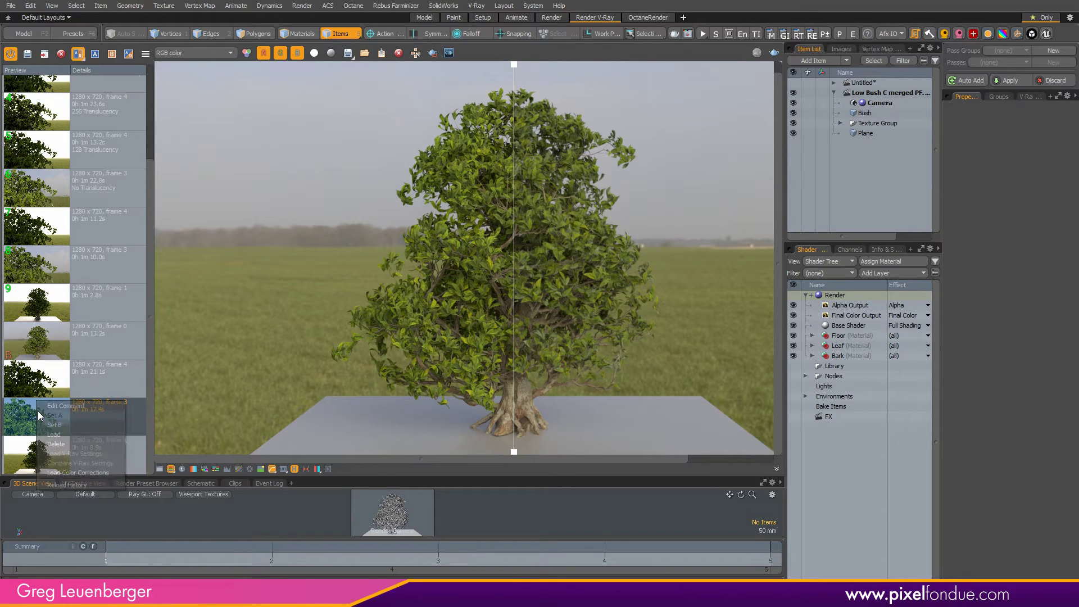
click(58, 416)
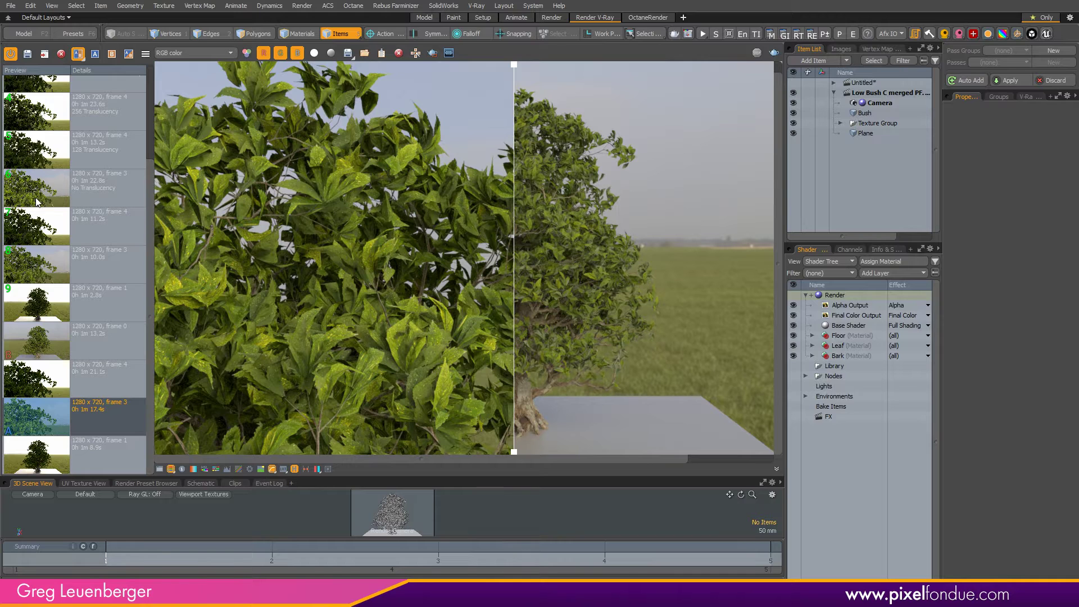
click(27, 256)
right_click(36, 258)
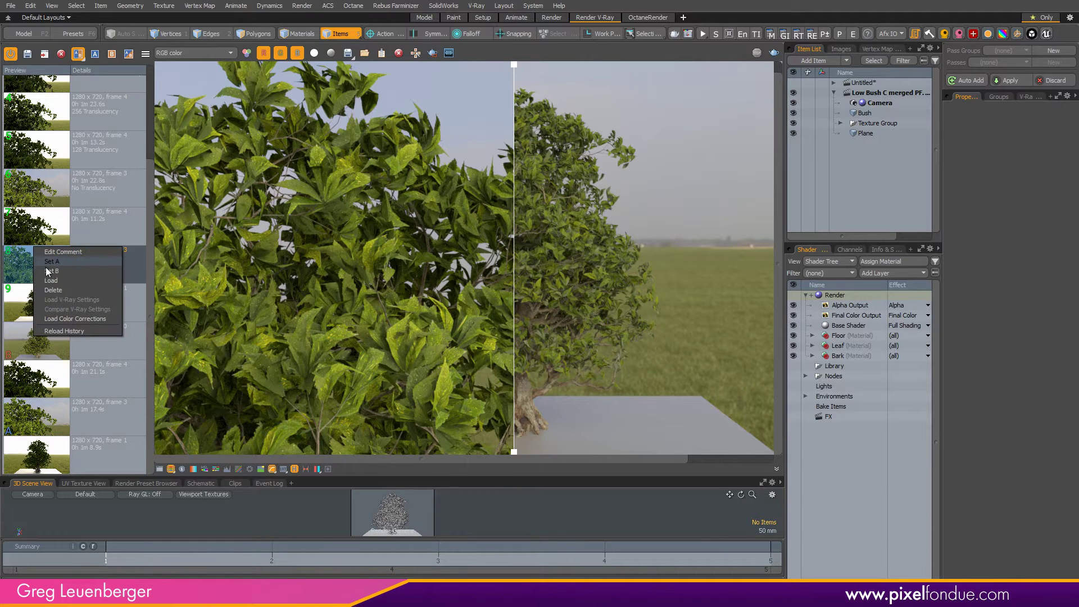
click(45, 270)
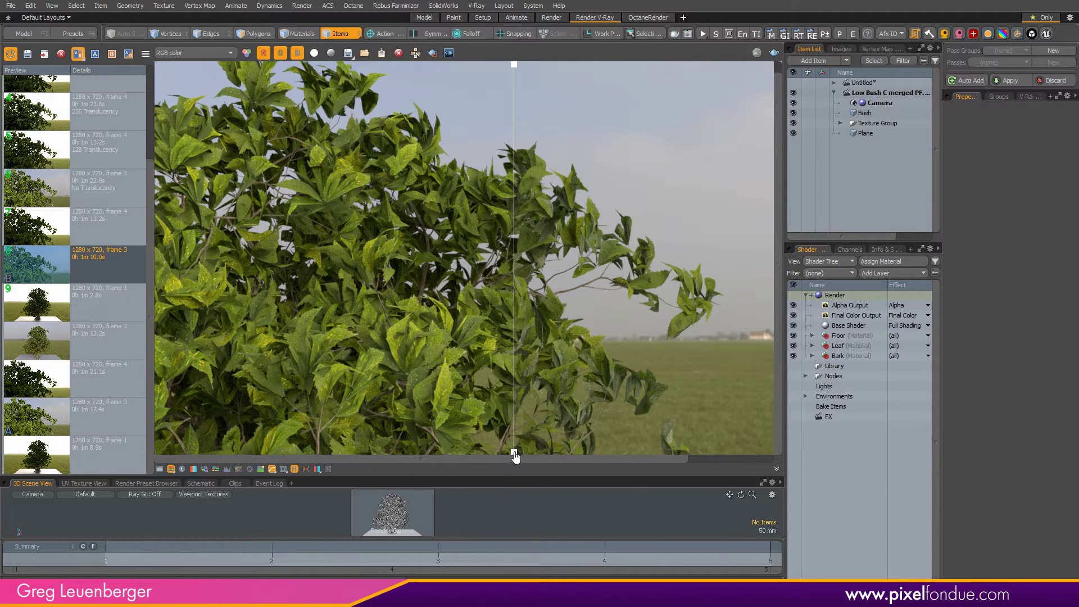
Sweep the compare divider back and forth across the leaves.
drag(513, 452, 308, 453)
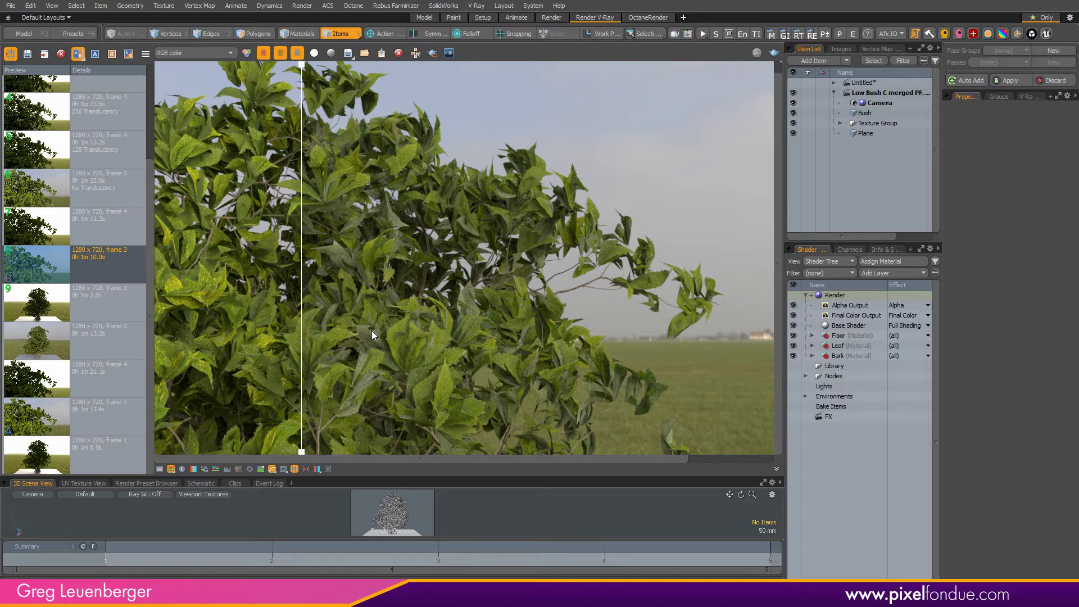
drag(302, 452, 369, 447)
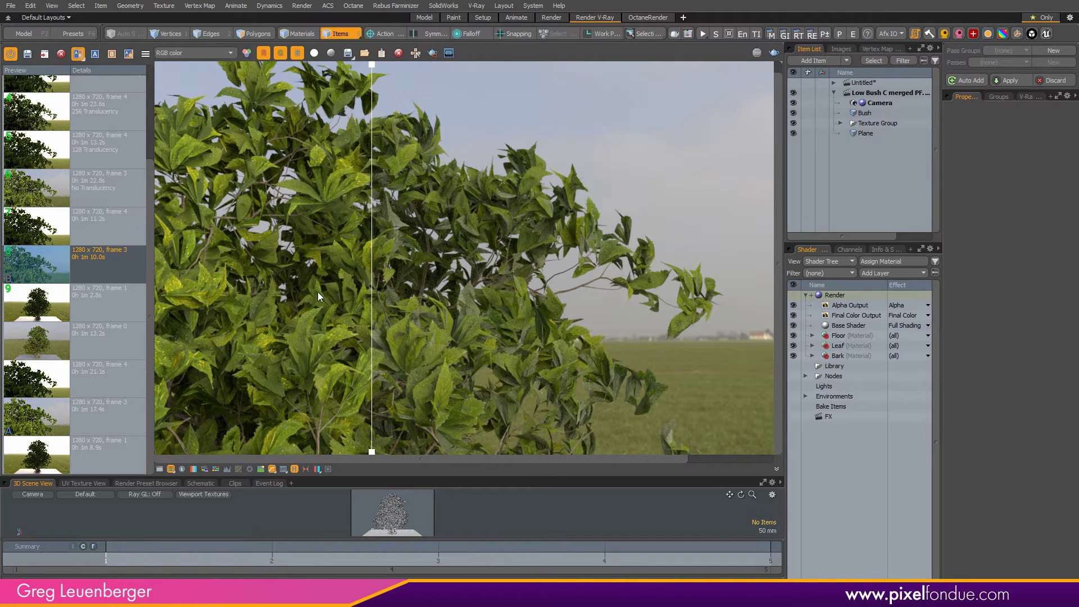
drag(373, 453, 338, 253)
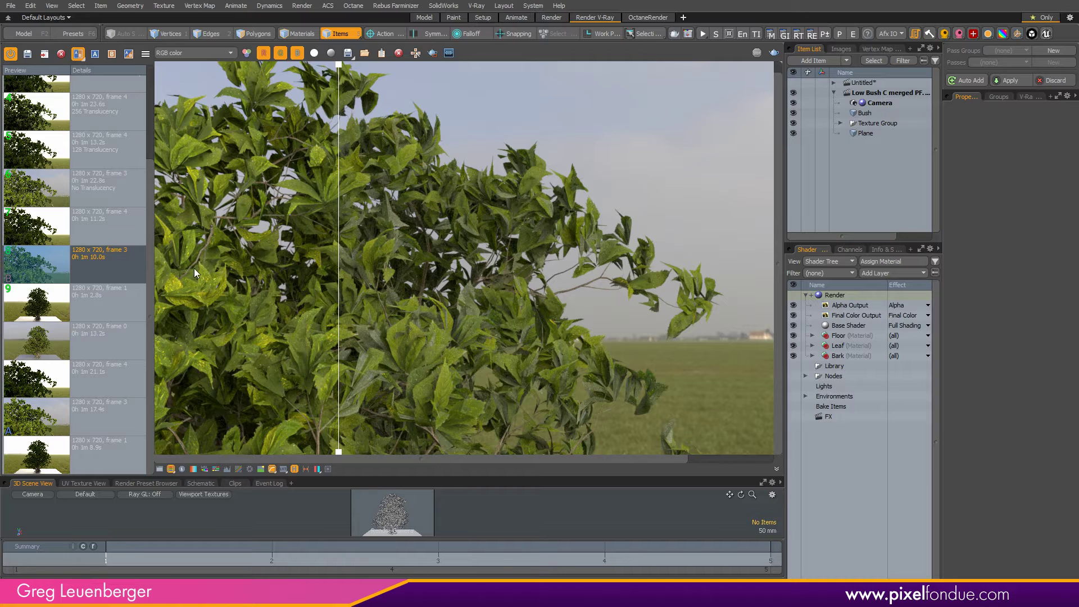
drag(338, 453, 421, 461)
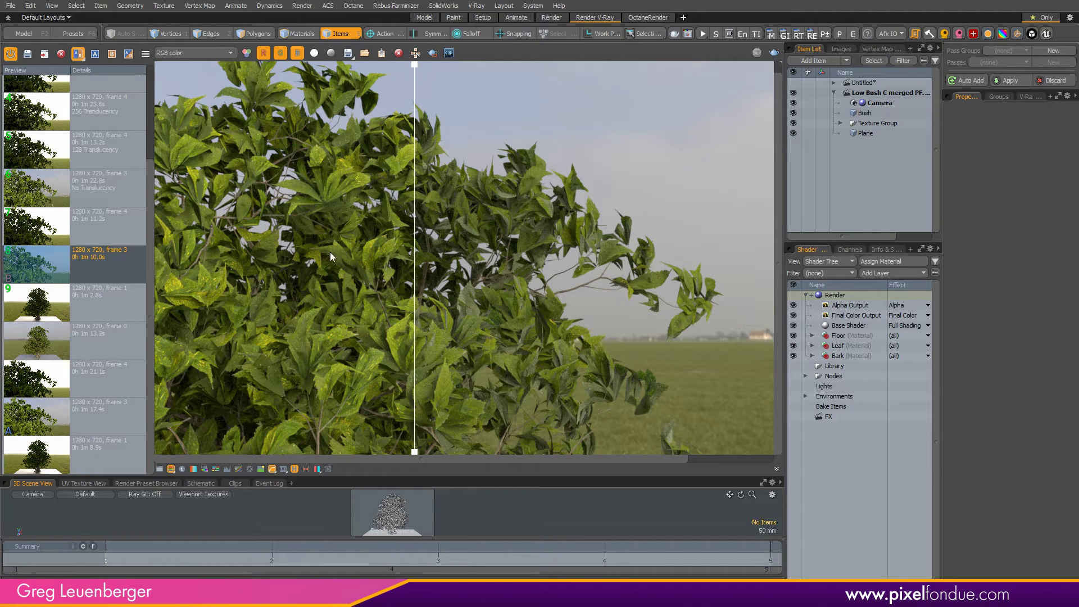
Set the frame 3 No Translucency render as side B and sweep the split across the leaves.
click(25, 194)
right_click(39, 180)
click(51, 203)
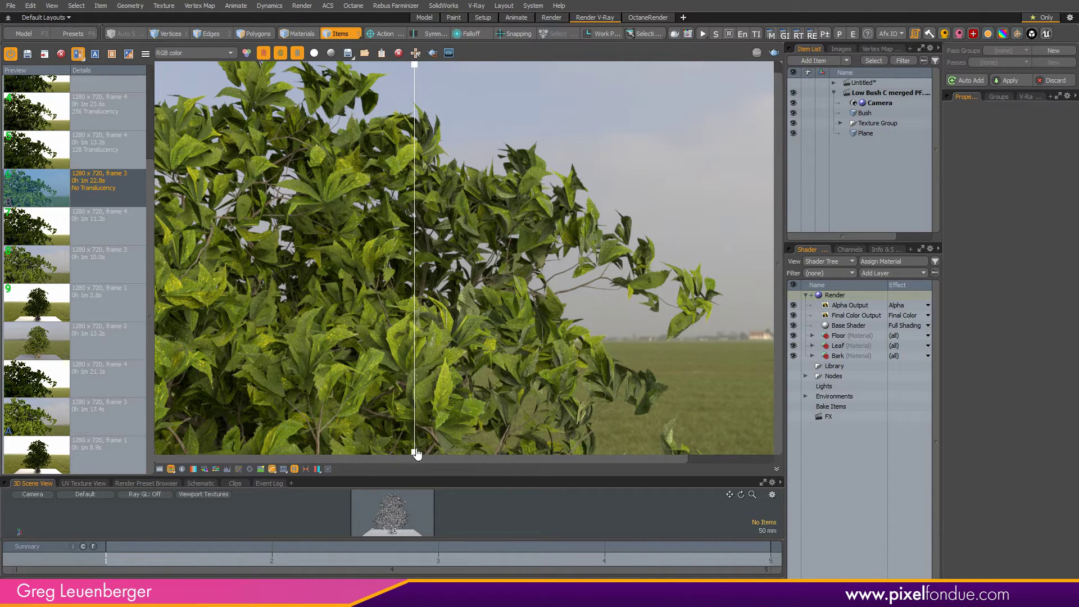
drag(416, 454, 306, 454)
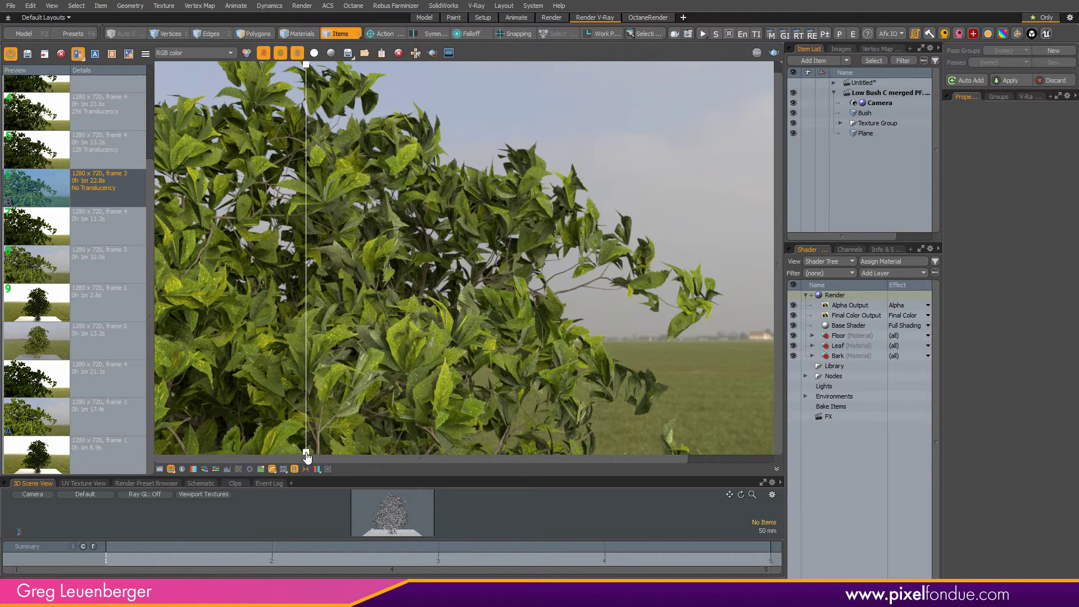
drag(306, 454, 415, 453)
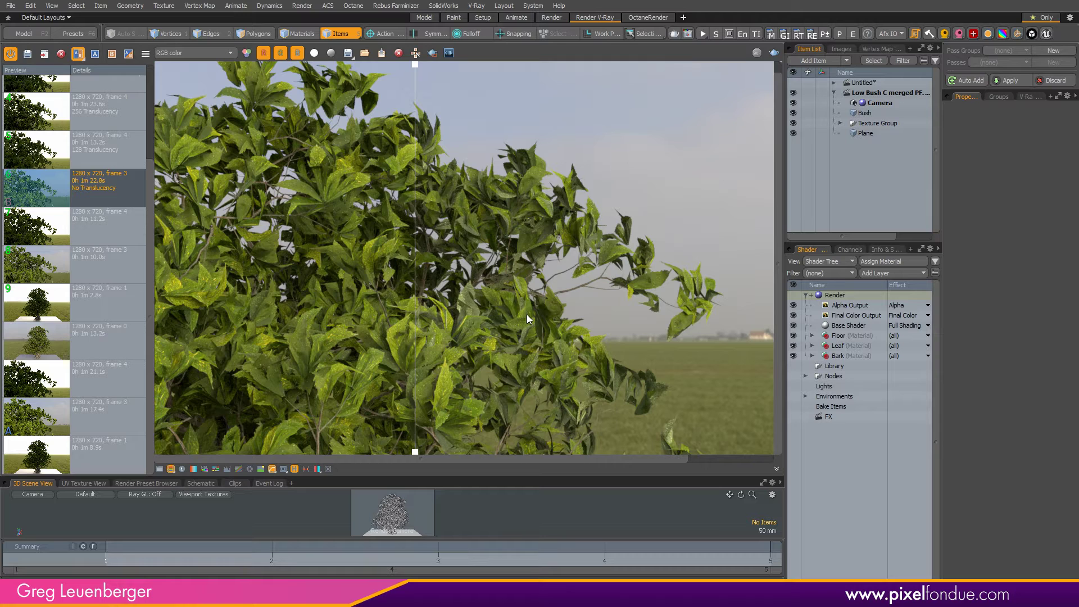
drag(416, 456, 392, 456)
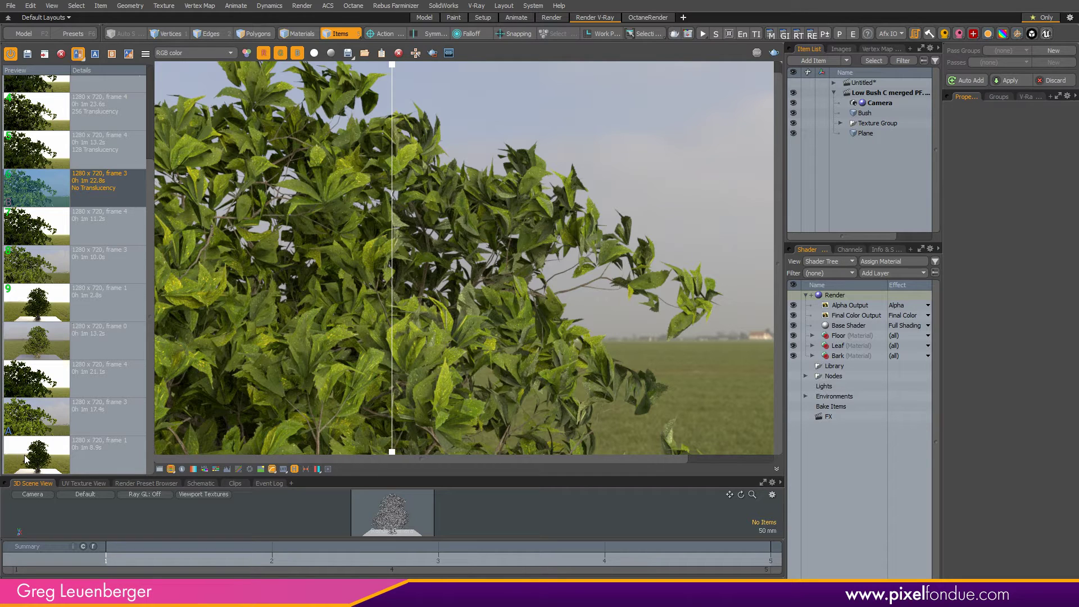
Set the full-bush 8.9s render as side A and the darker 2.8s render as side B.
click(62, 457)
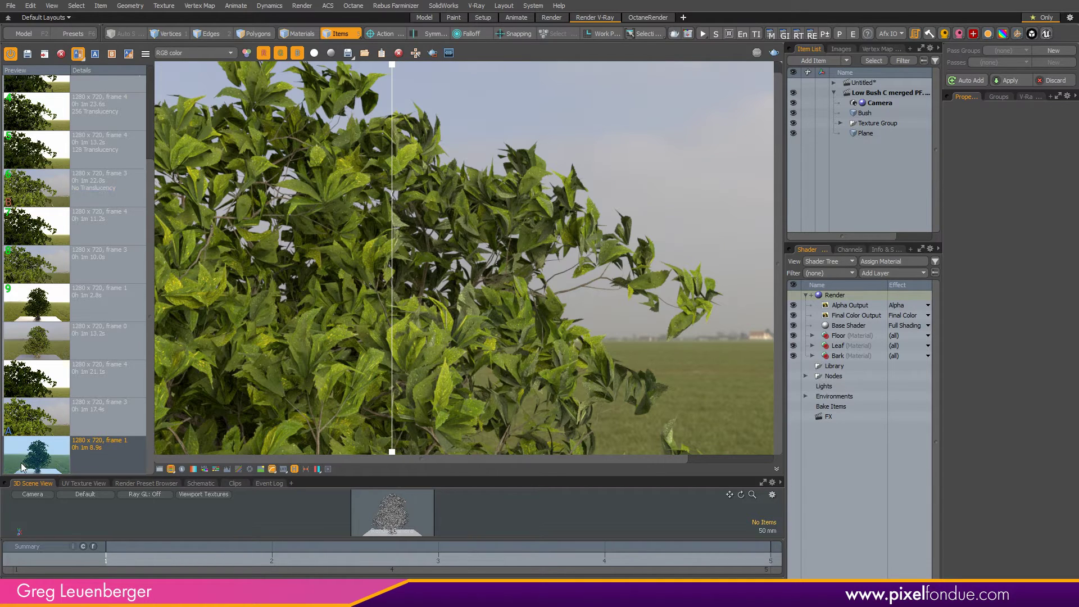
right_click(27, 458)
click(39, 468)
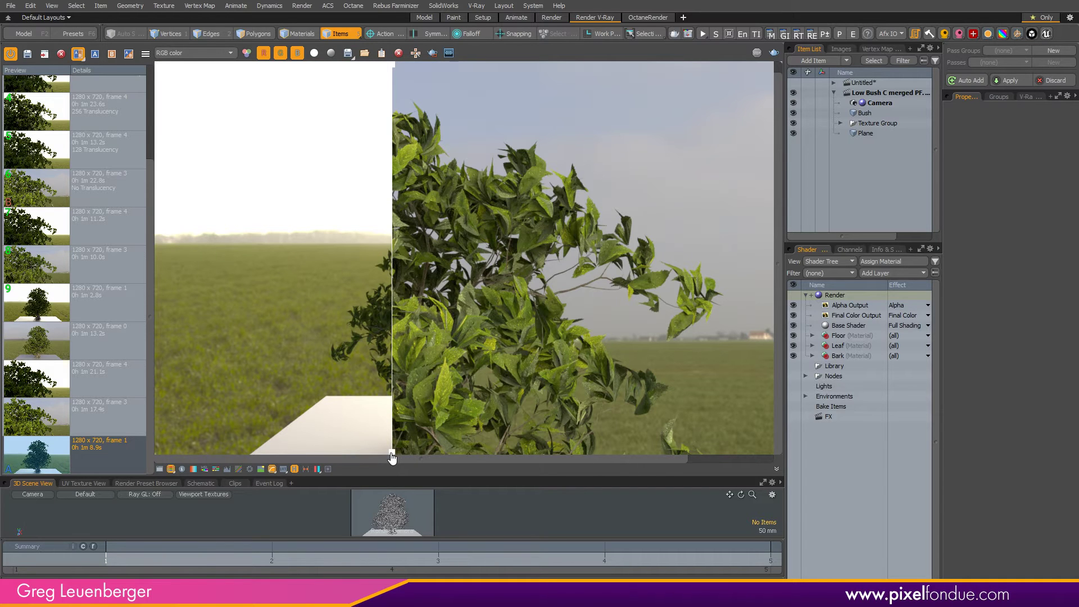
drag(392, 457, 474, 454)
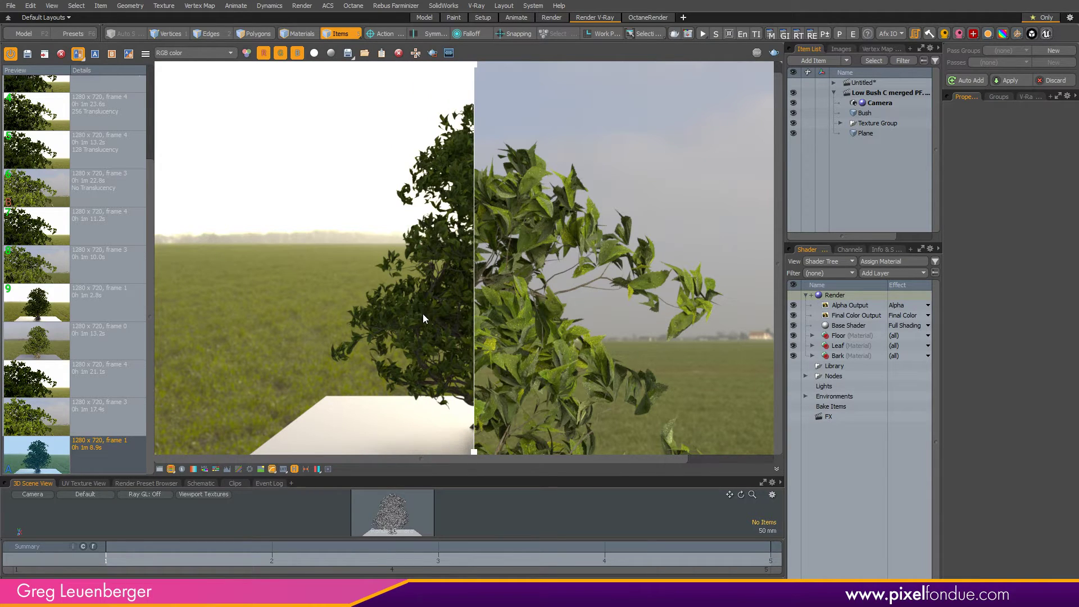
click(42, 299)
right_click(42, 292)
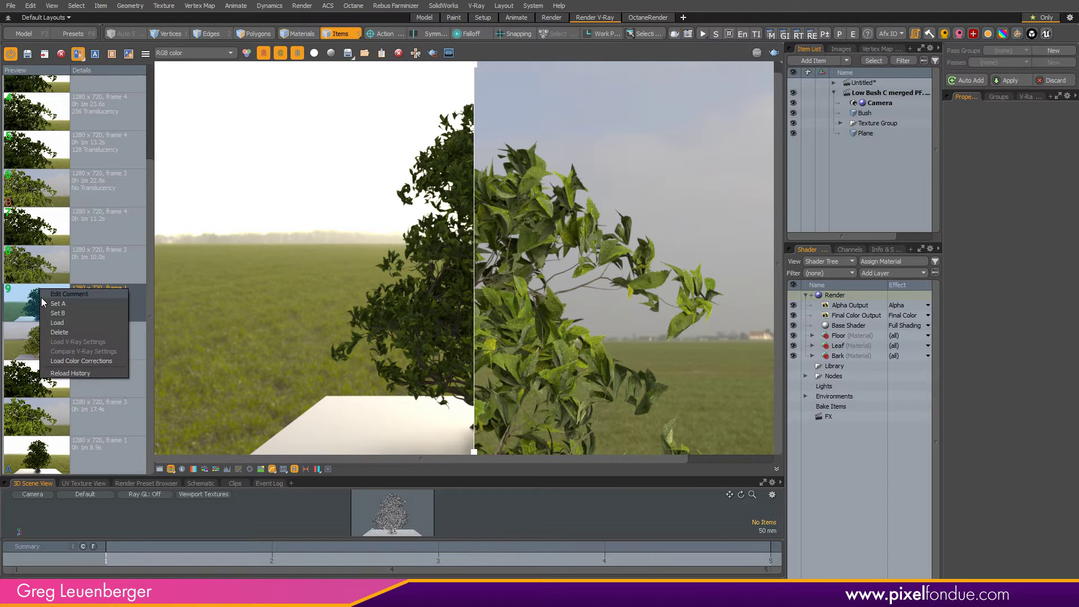
click(56, 313)
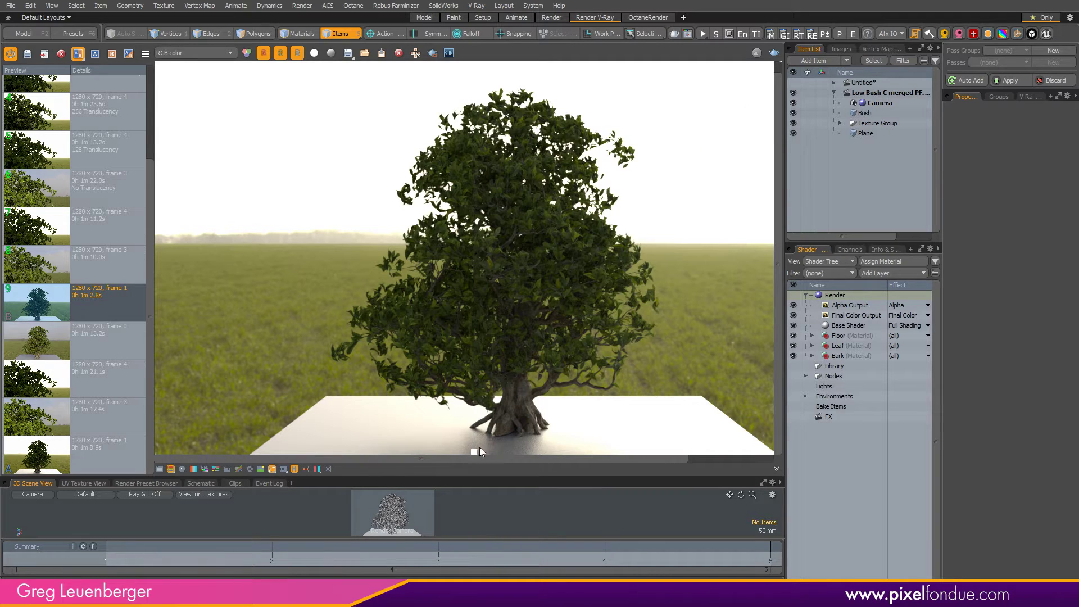
Sweep the compare divider across the bush and trunk to compare the two renders.
drag(475, 451, 707, 457)
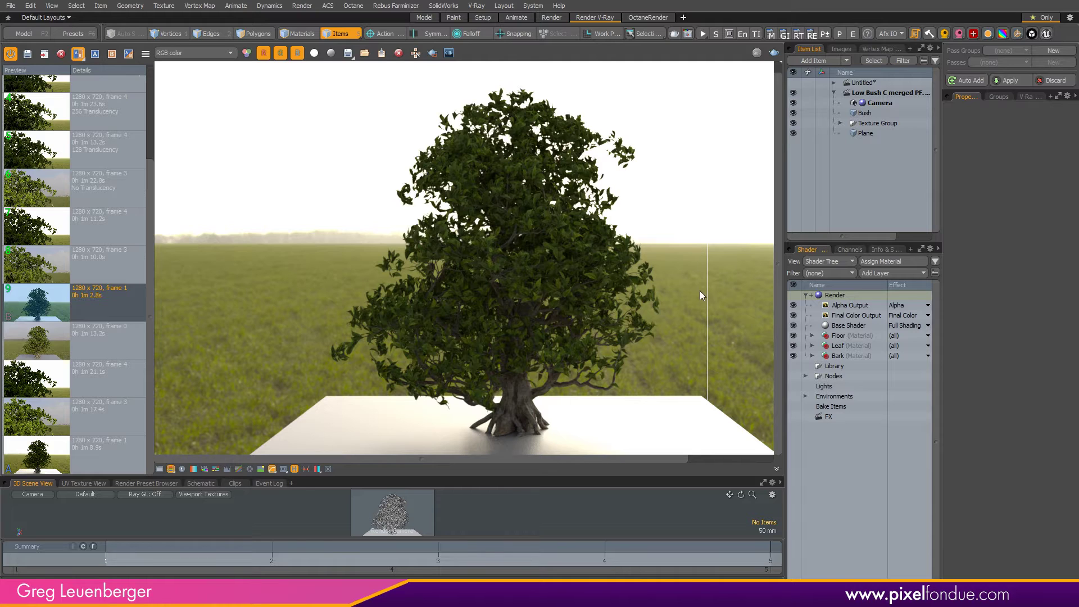
drag(703, 450, 318, 444)
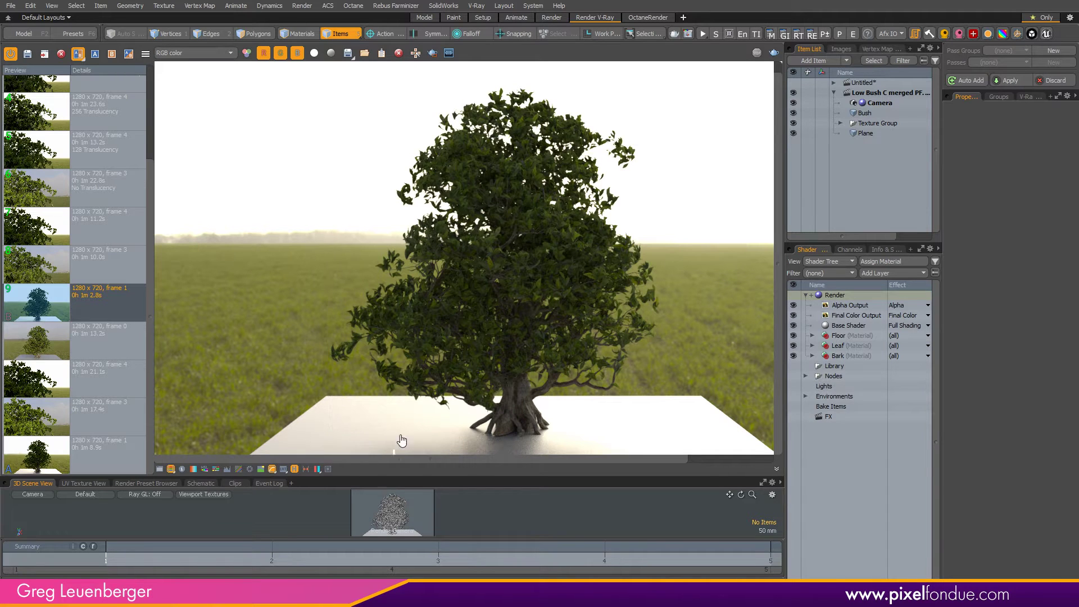
drag(410, 441, 506, 475)
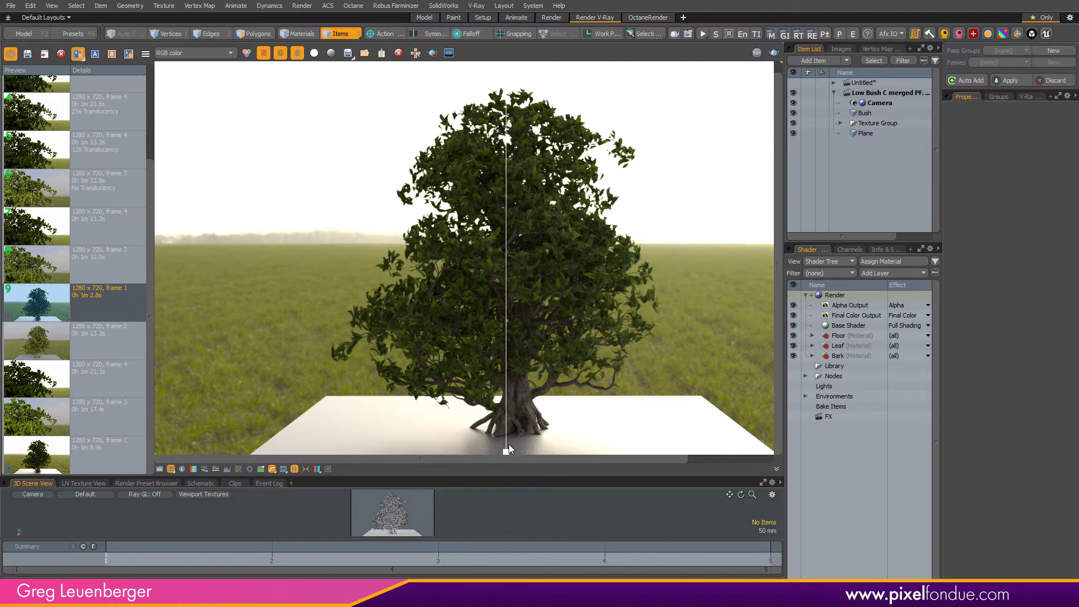
mouse_move(506, 454)
mouse_down()
mouse_move(585, 455)
mouse_move(501, 454)
mouse_move(521, 454)
mouse_up()
click(38, 386)
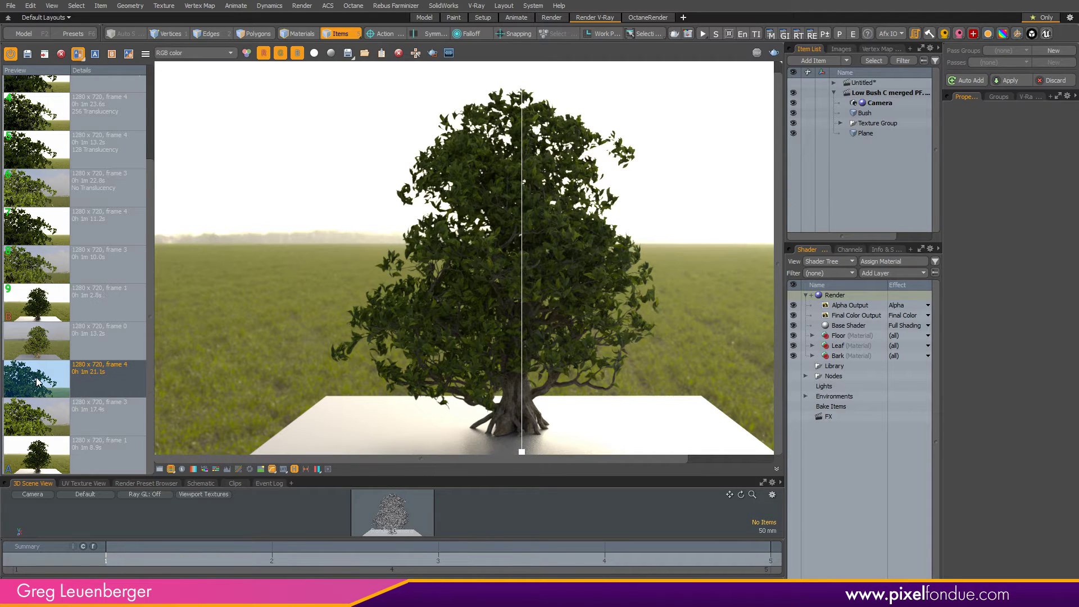
right_click(45, 389)
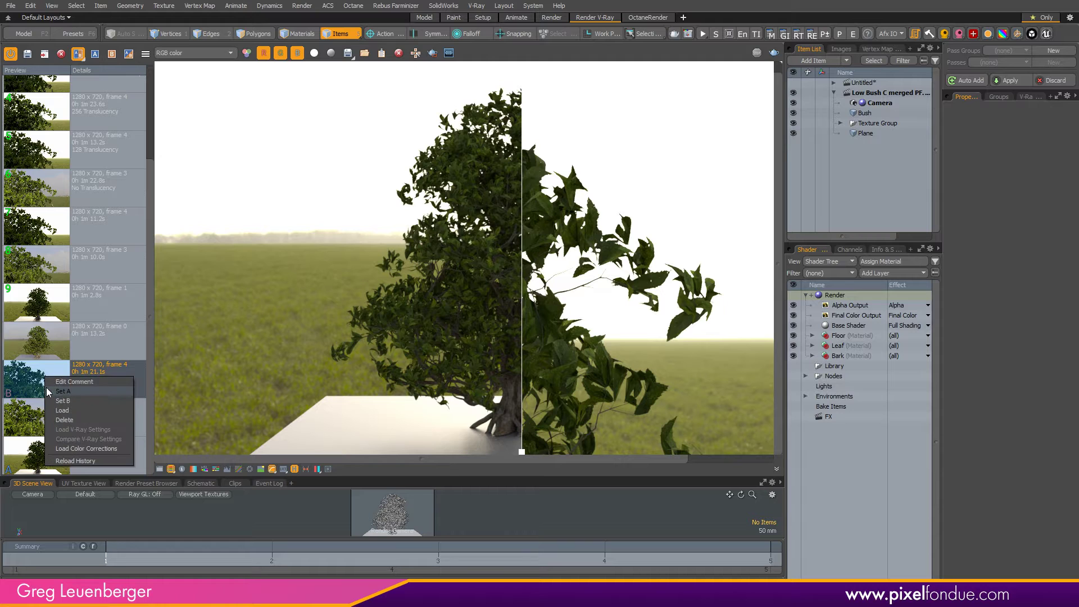
click(56, 391)
click(48, 229)
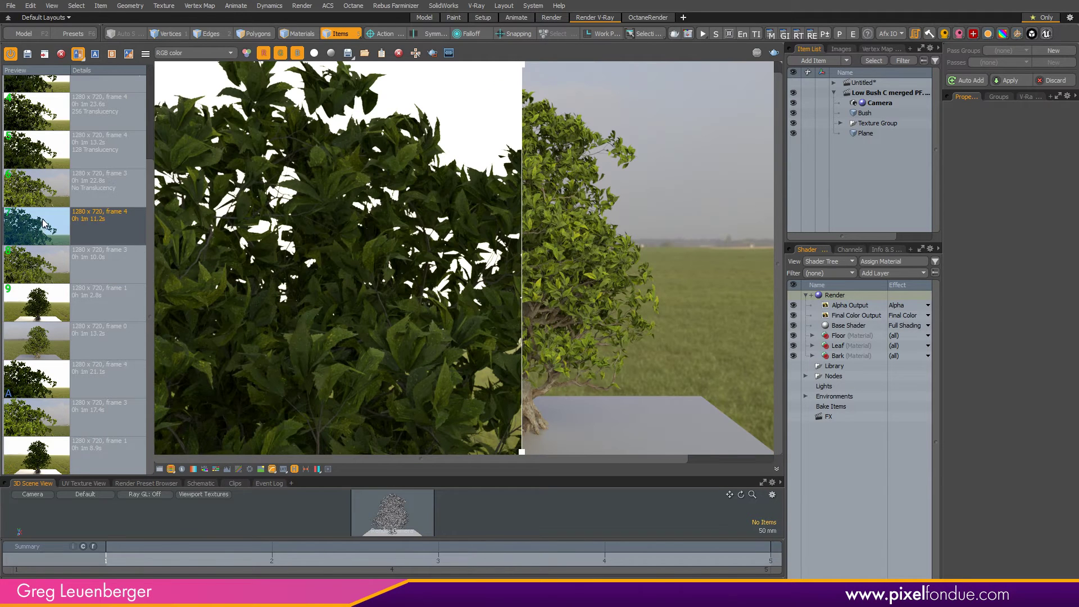
right_click(46, 231)
click(53, 234)
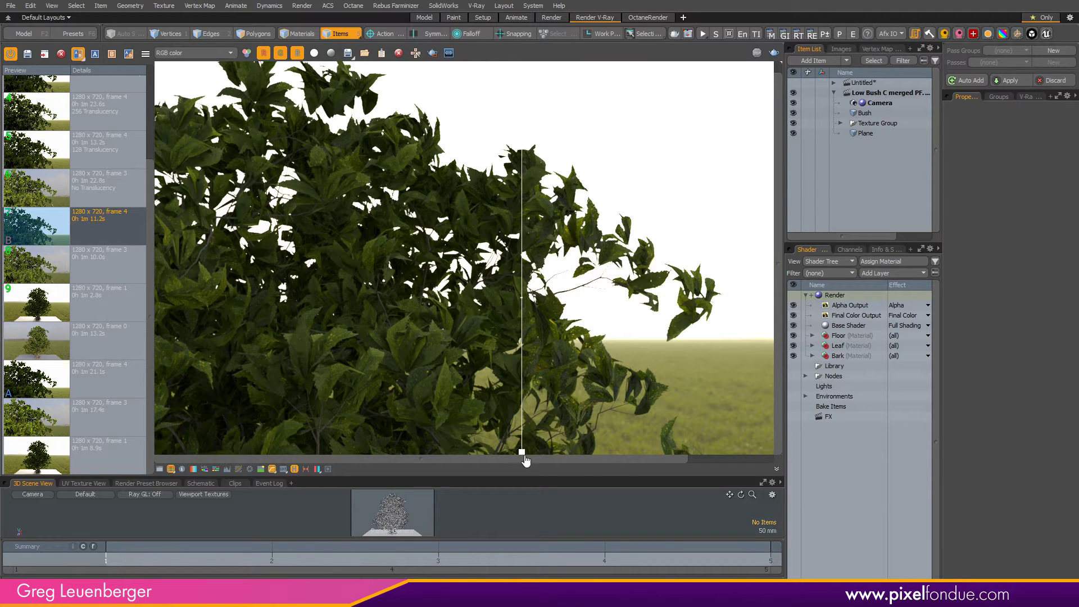
drag(522, 452, 644, 478)
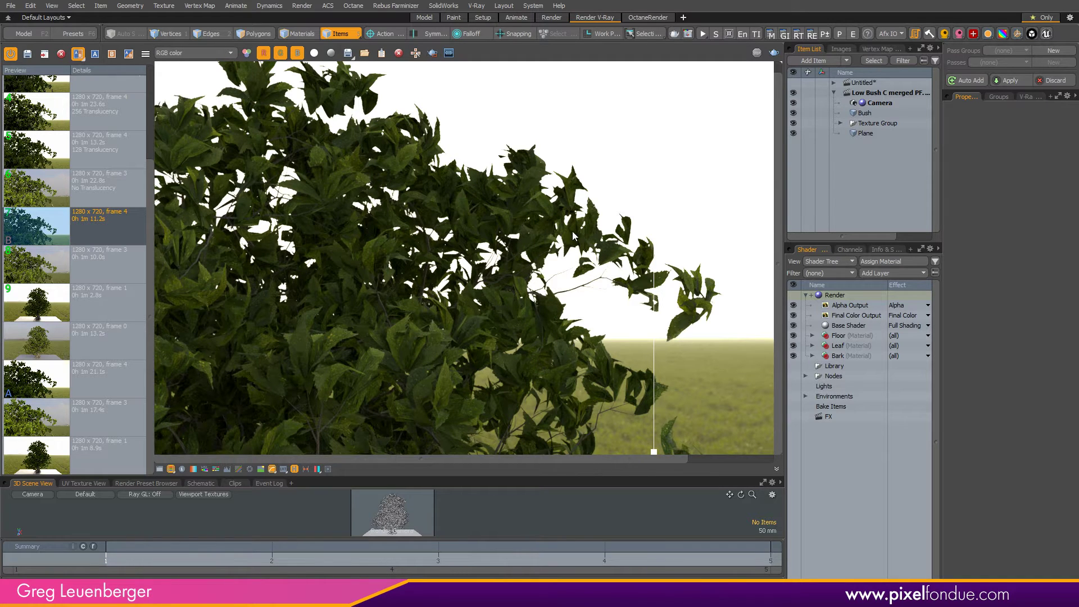
drag(667, 454, 556, 454)
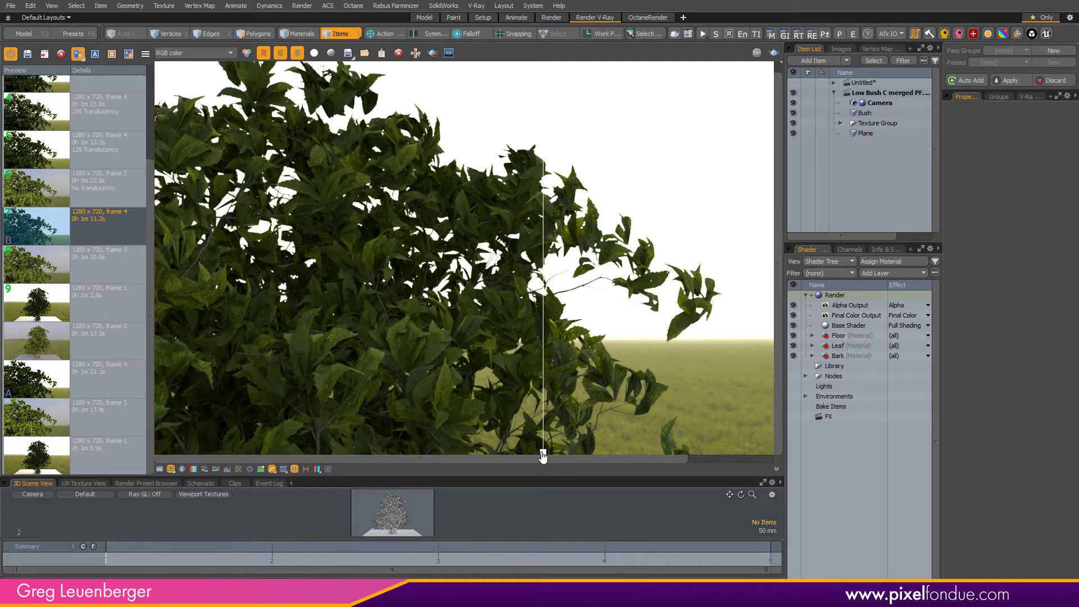
drag(550, 456, 623, 456)
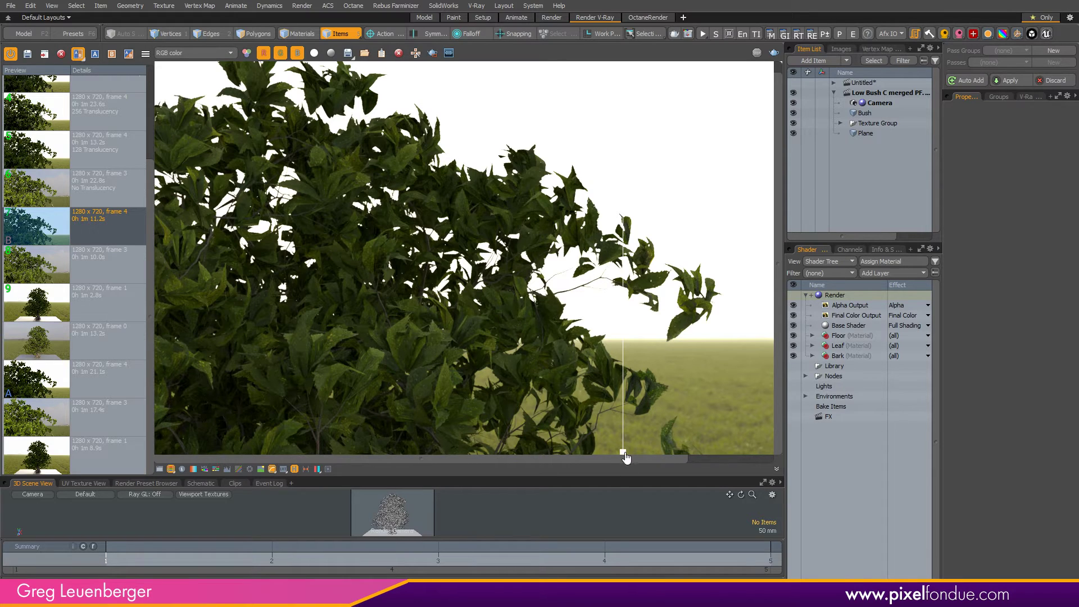
drag(623, 453, 445, 453)
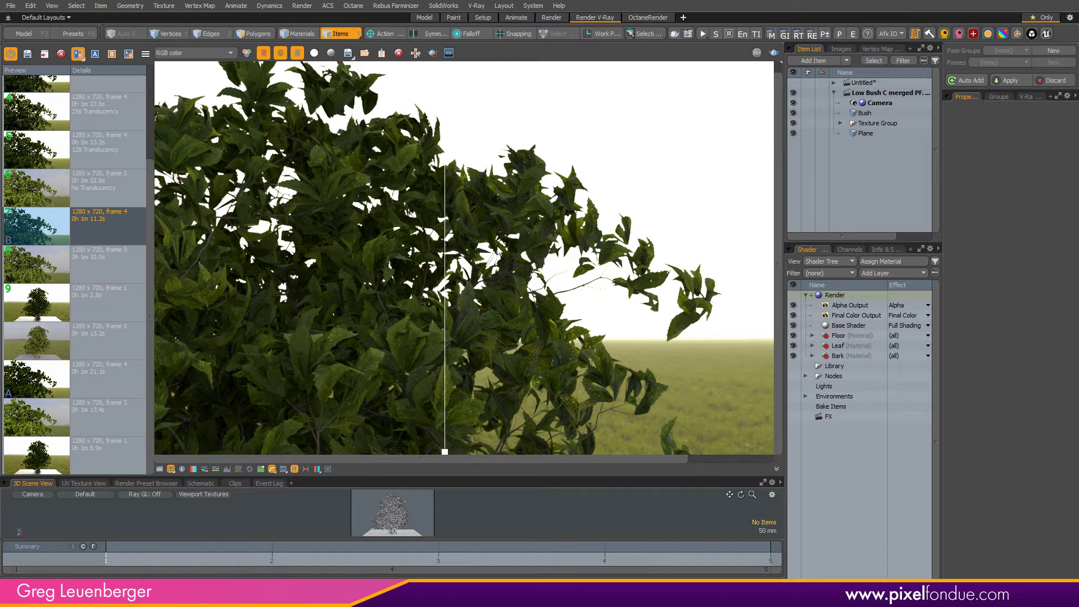
drag(445, 453, 312, 453)
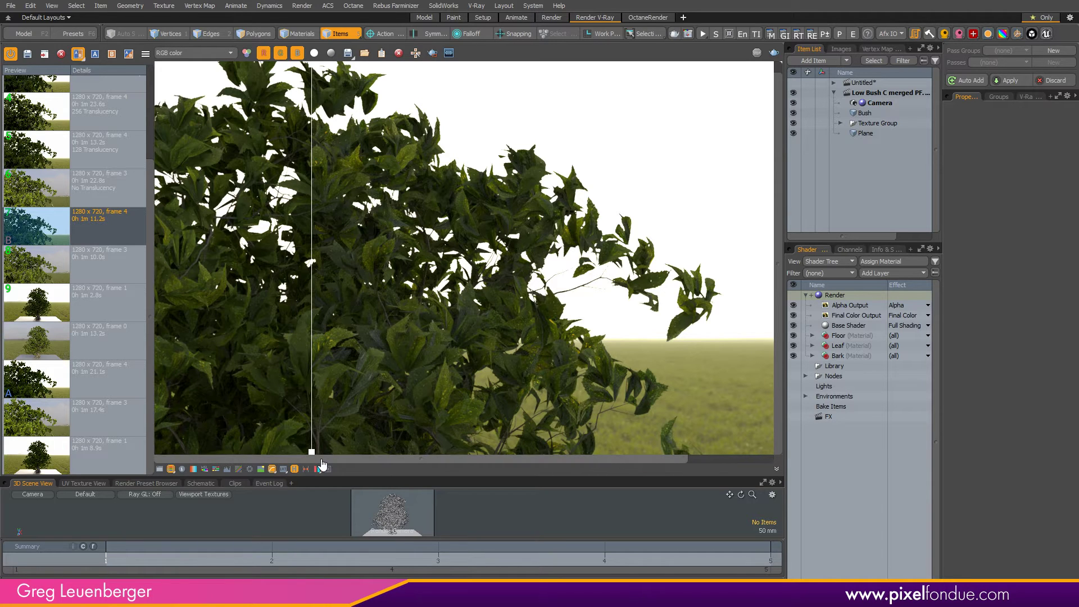
drag(312, 453, 449, 475)
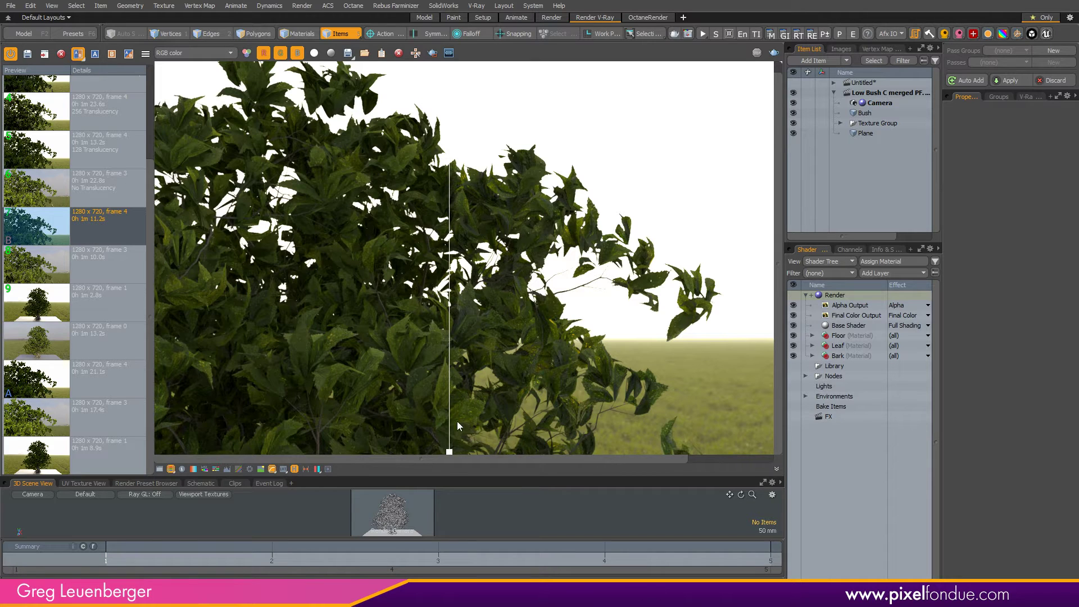
Expand Leaf, preview its (7) image texture, then show the V-Ray 2-Sided material's settings.
click(813, 345)
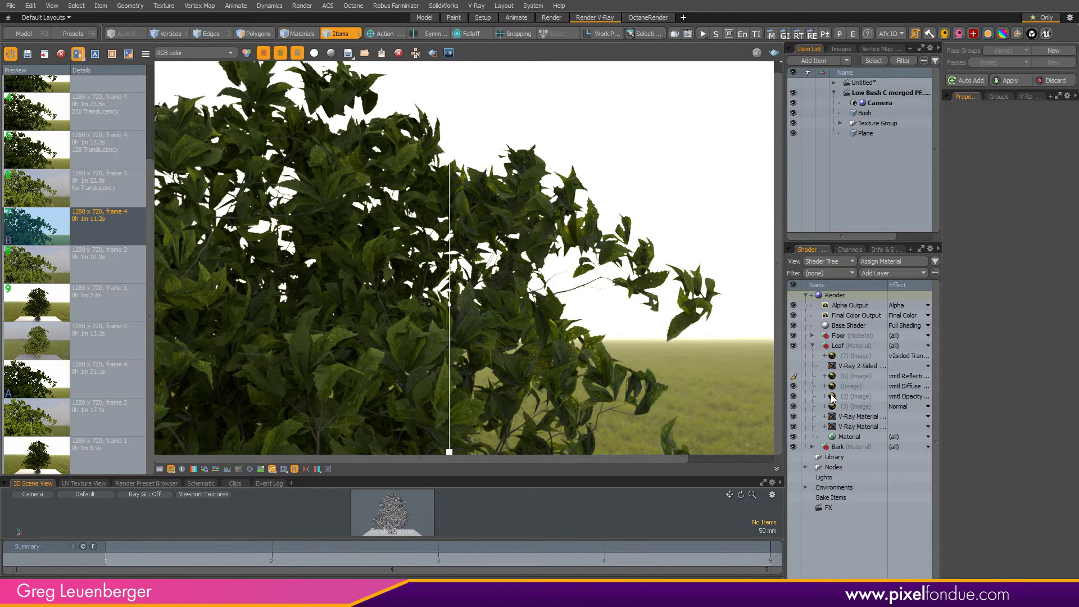
double_click(848, 356)
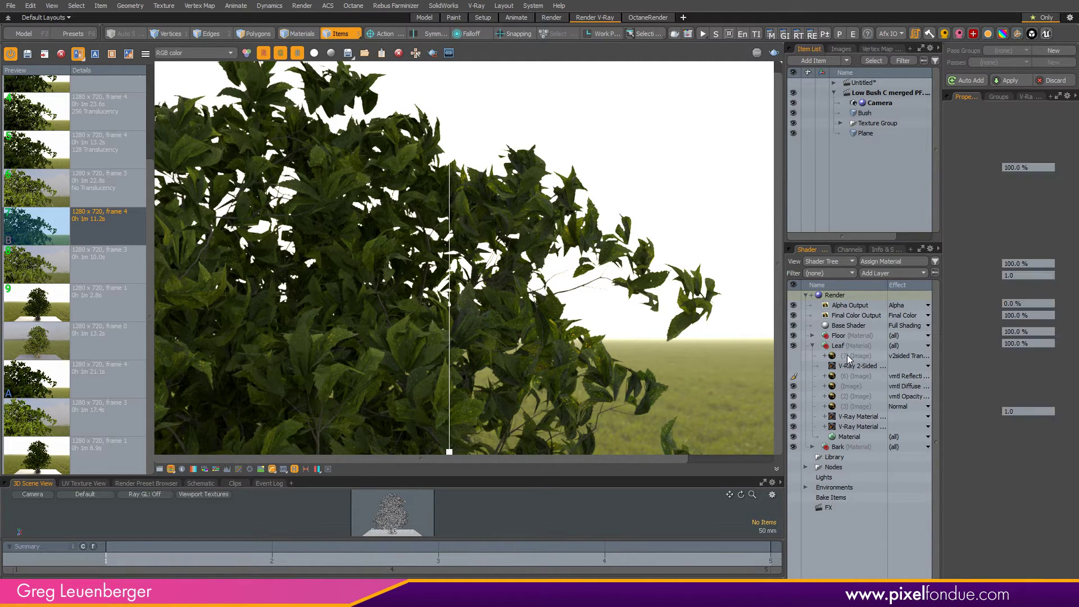
drag(304, 249, 543, 96)
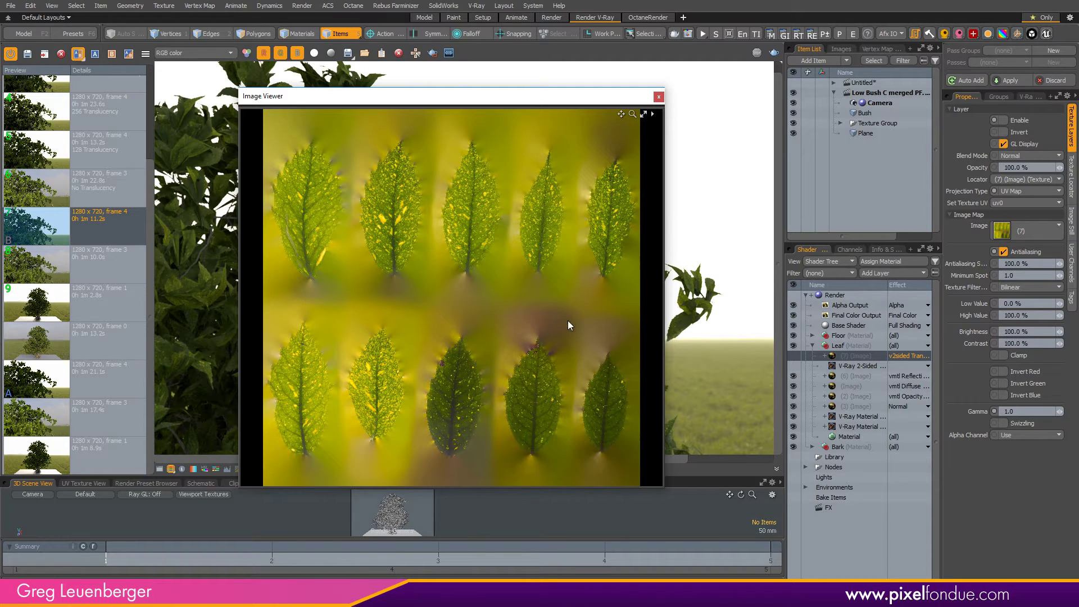
click(658, 96)
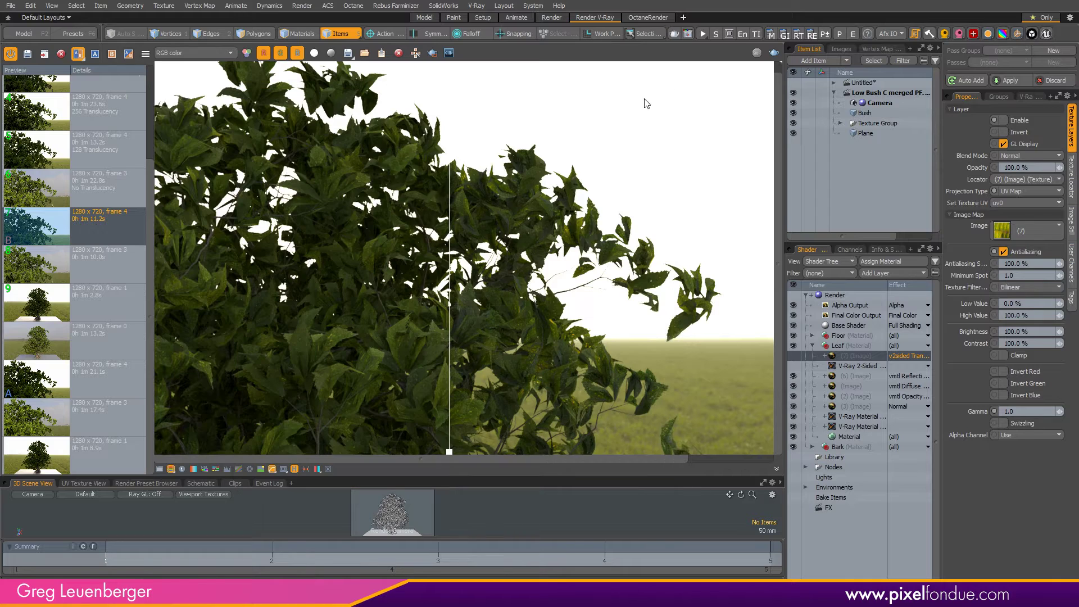
click(851, 368)
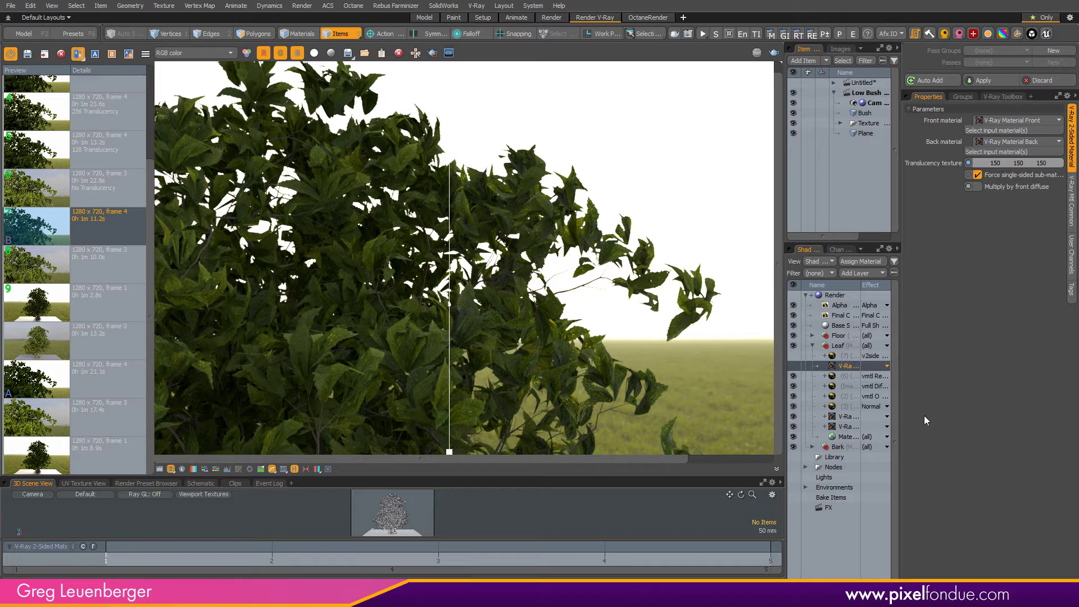
Set the 128 Translucency render as side B and sweep the split across the bush.
drag(901, 423, 949, 422)
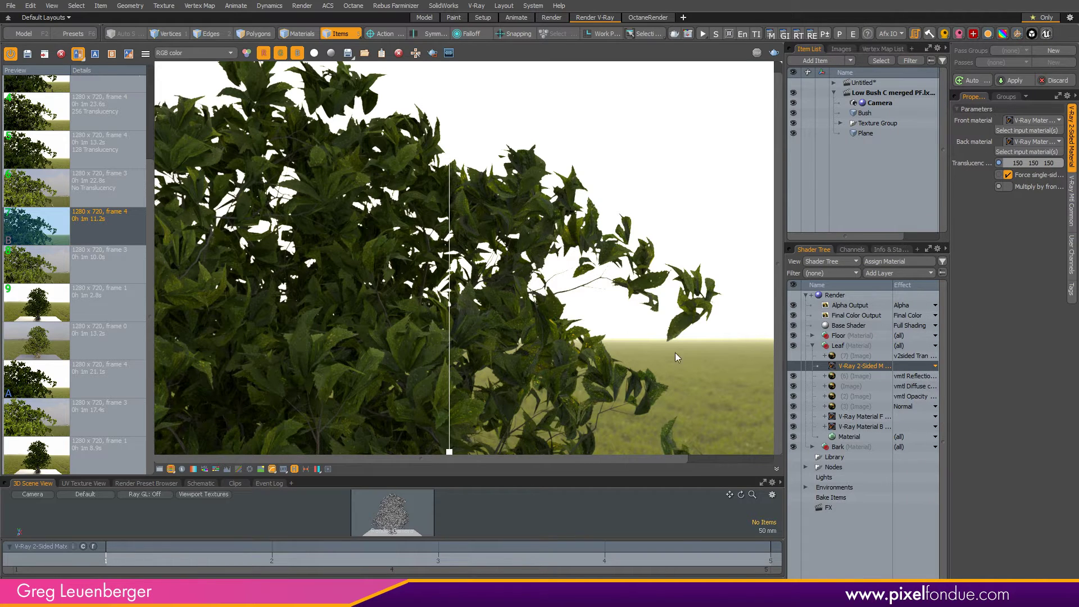
click(38, 162)
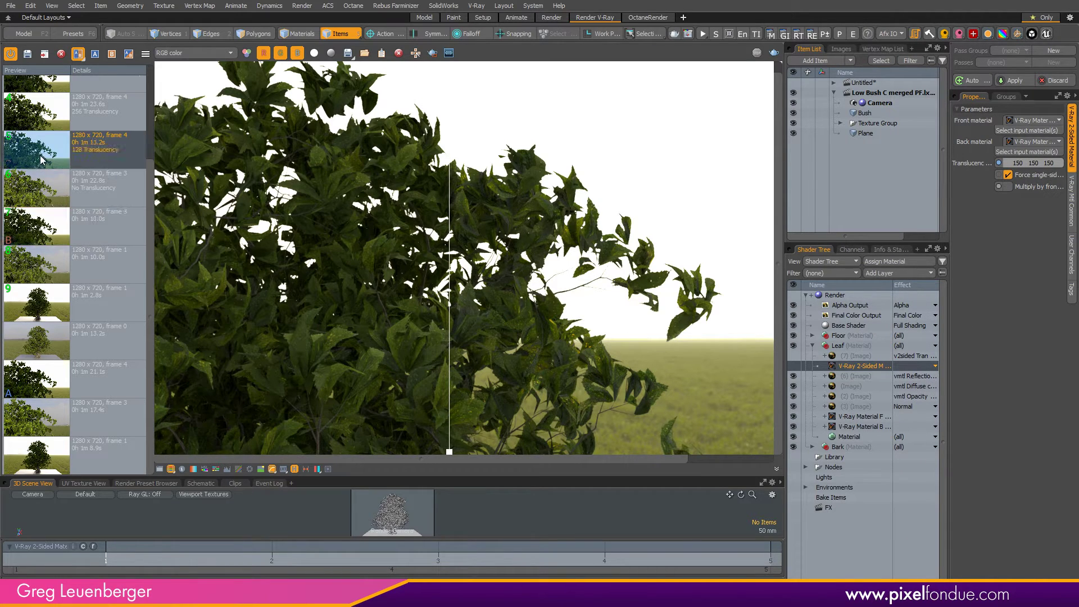
right_click(45, 149)
click(55, 163)
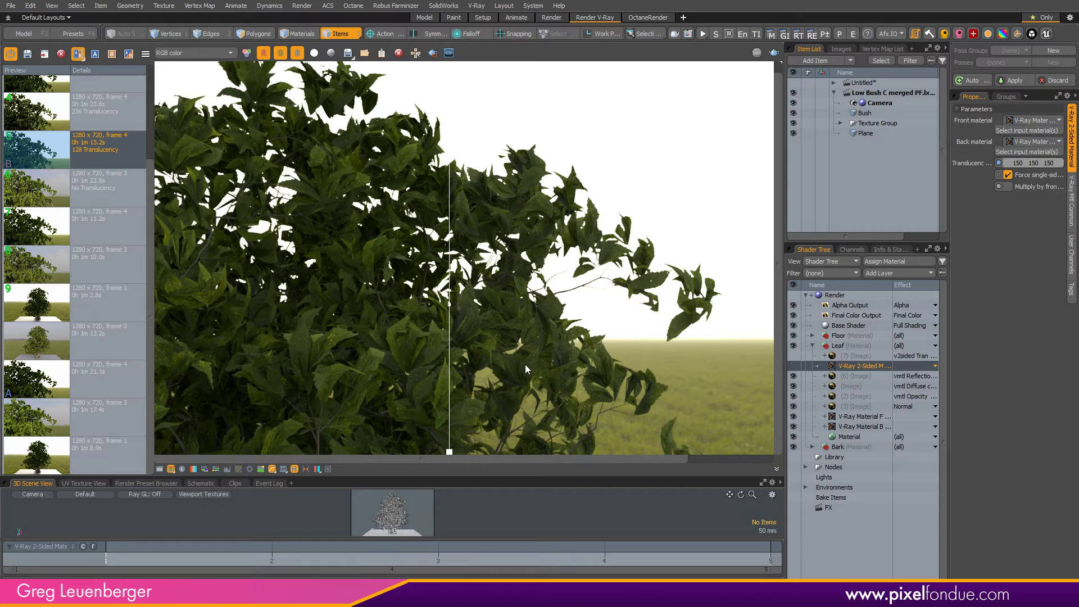
drag(450, 457, 414, 454)
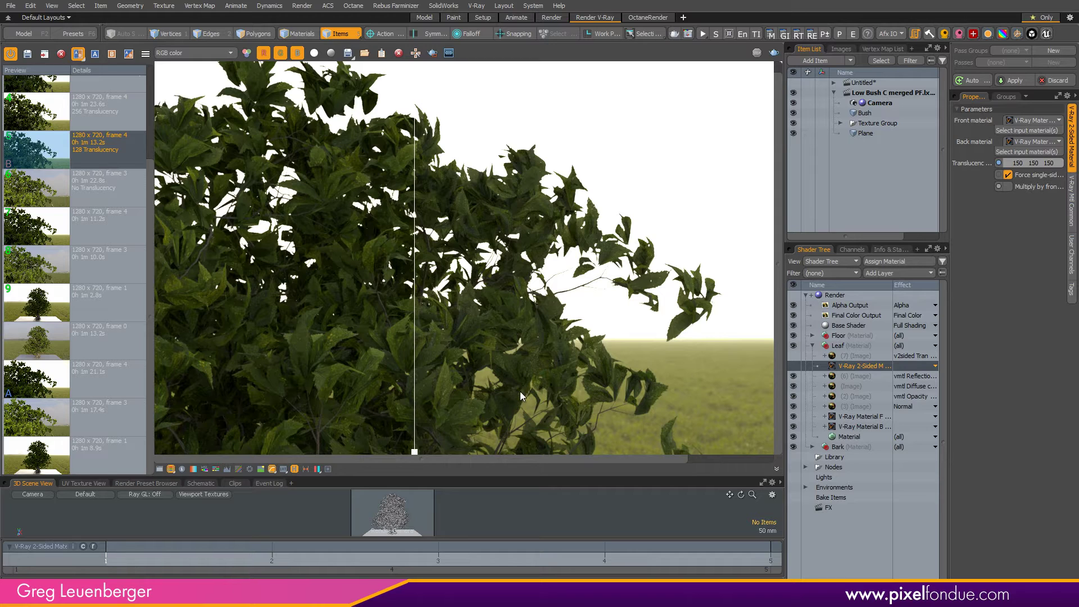
Switch side B to the 256 Translucency render and reveal more of it.
click(50, 107)
right_click(46, 114)
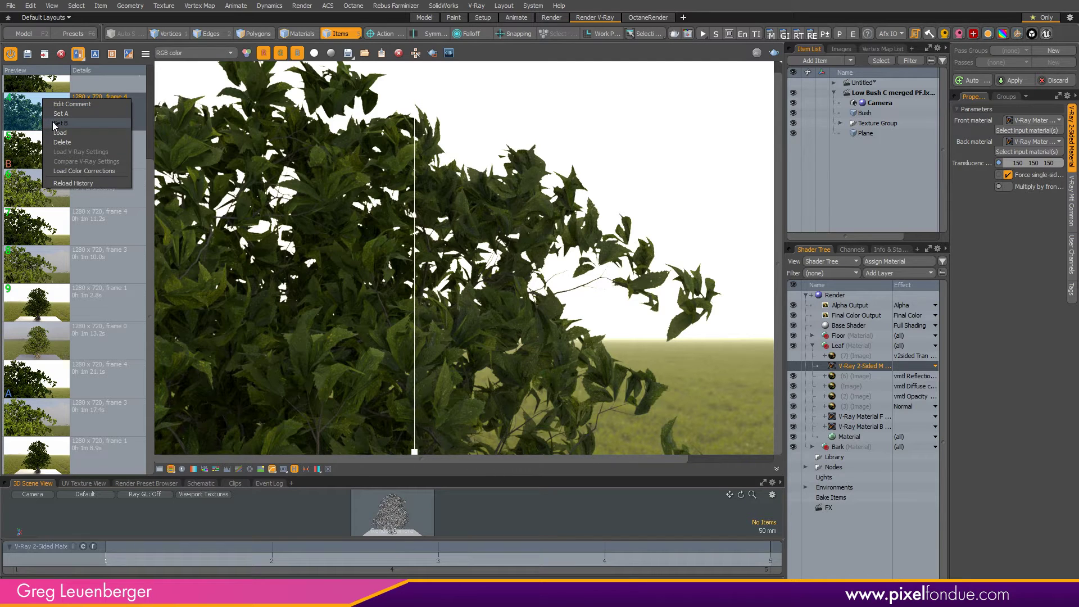
click(52, 123)
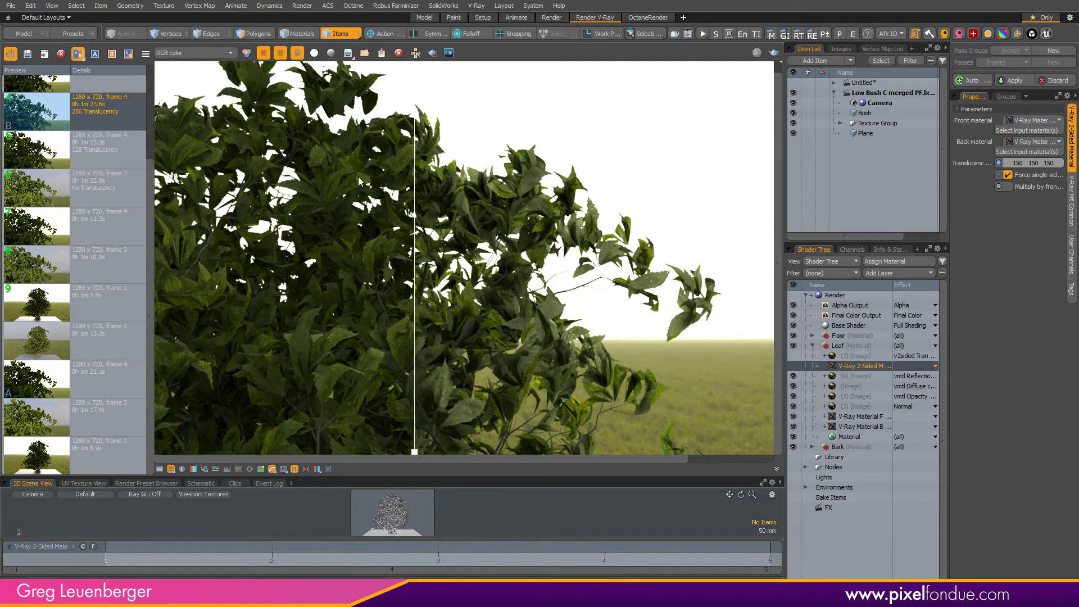
drag(415, 452, 468, 473)
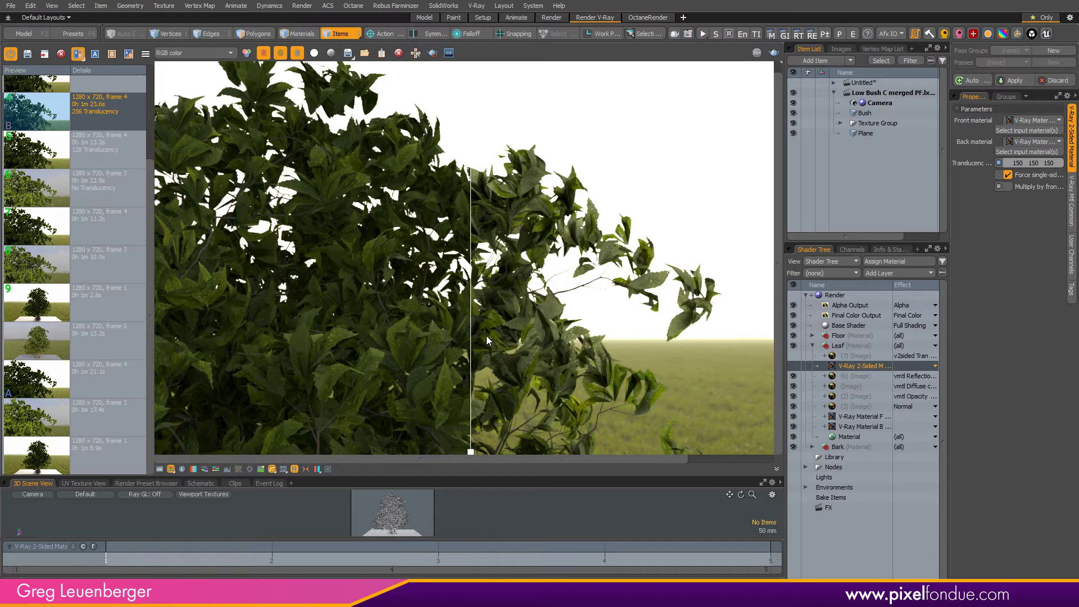
Set the 128 Translucency render as side A and the 11.2-second render as side B.
click(26, 149)
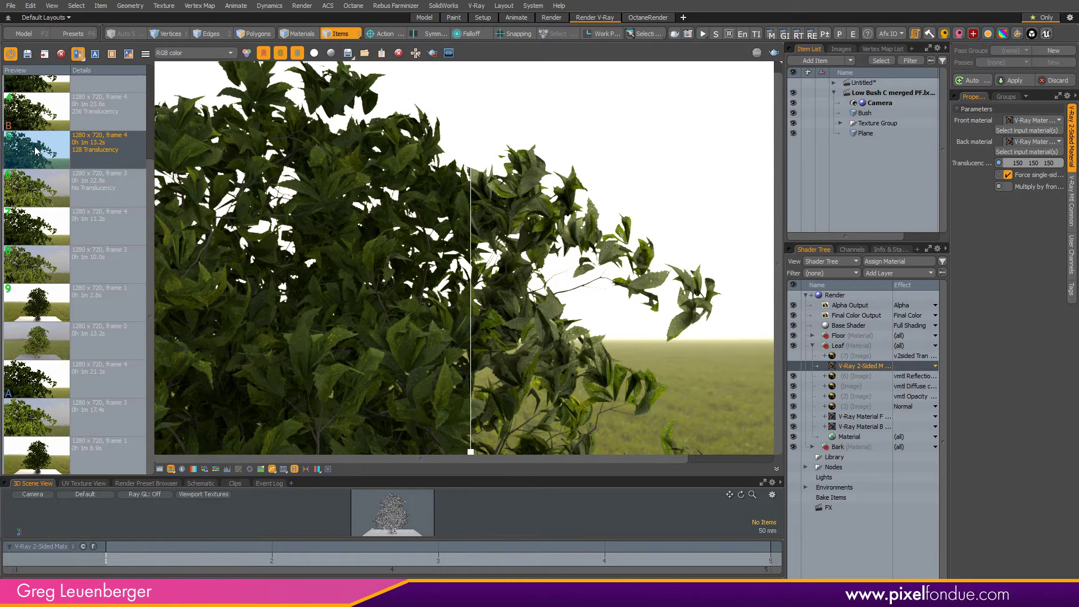
right_click(35, 151)
click(45, 151)
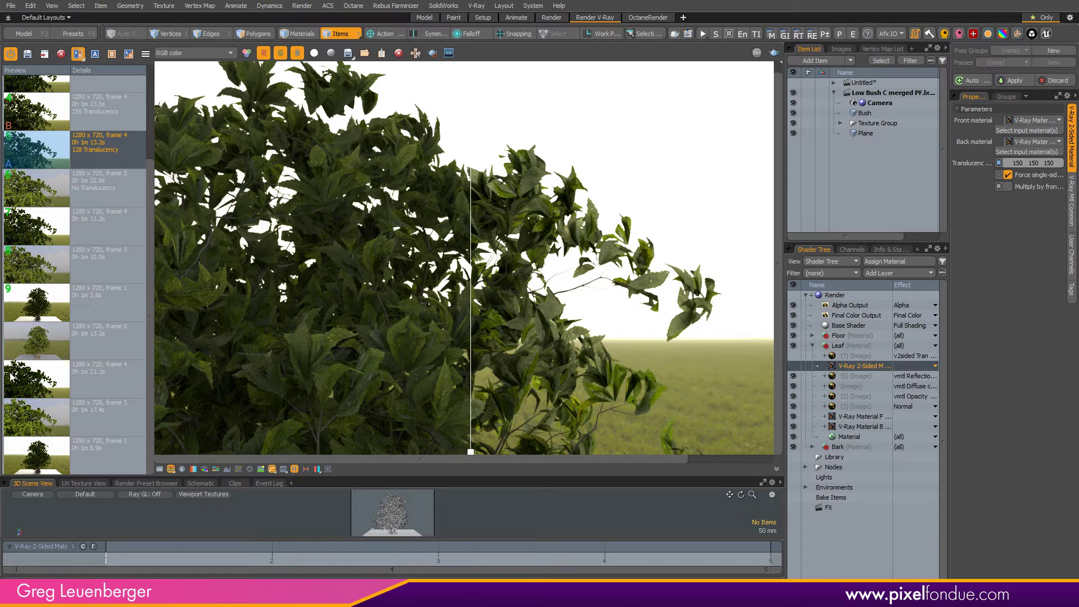
click(38, 226)
right_click(38, 216)
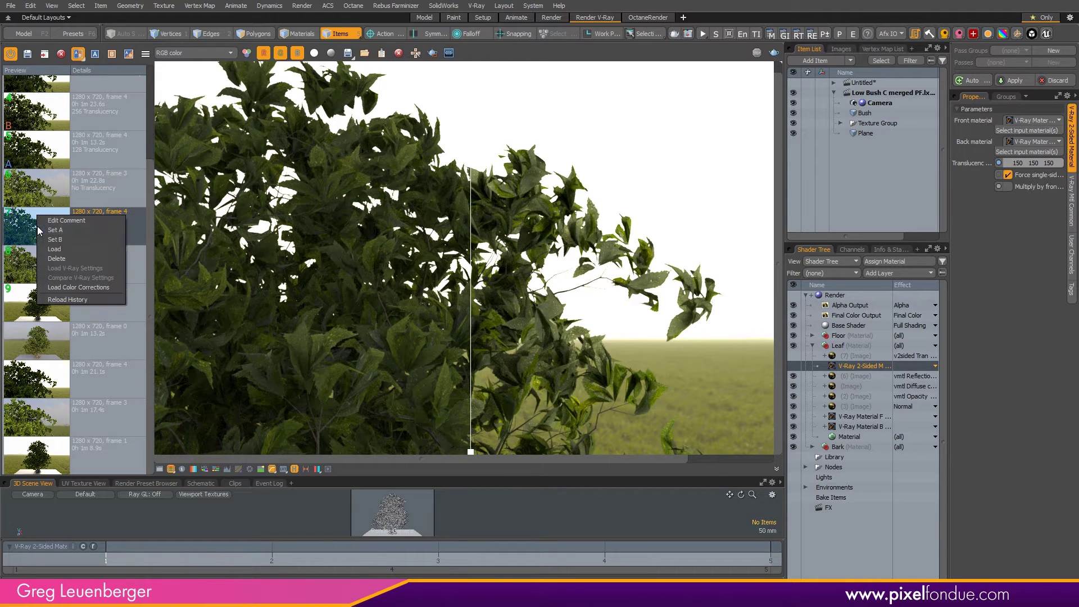
click(54, 239)
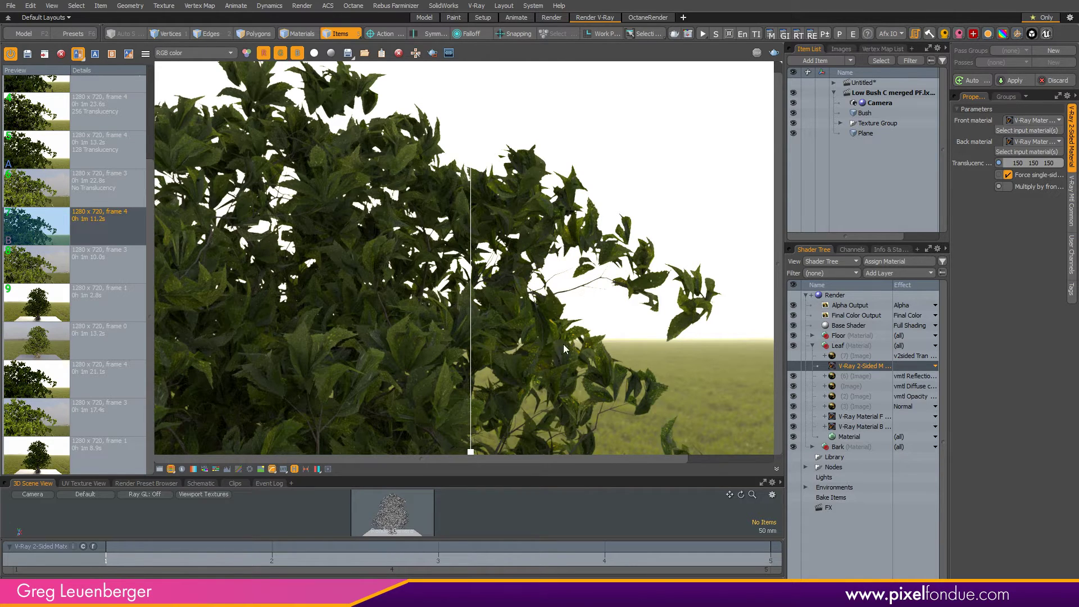
Recheck the (7) texture and 2-Sided settings, then re-split the view between both renders.
double_click(855, 356)
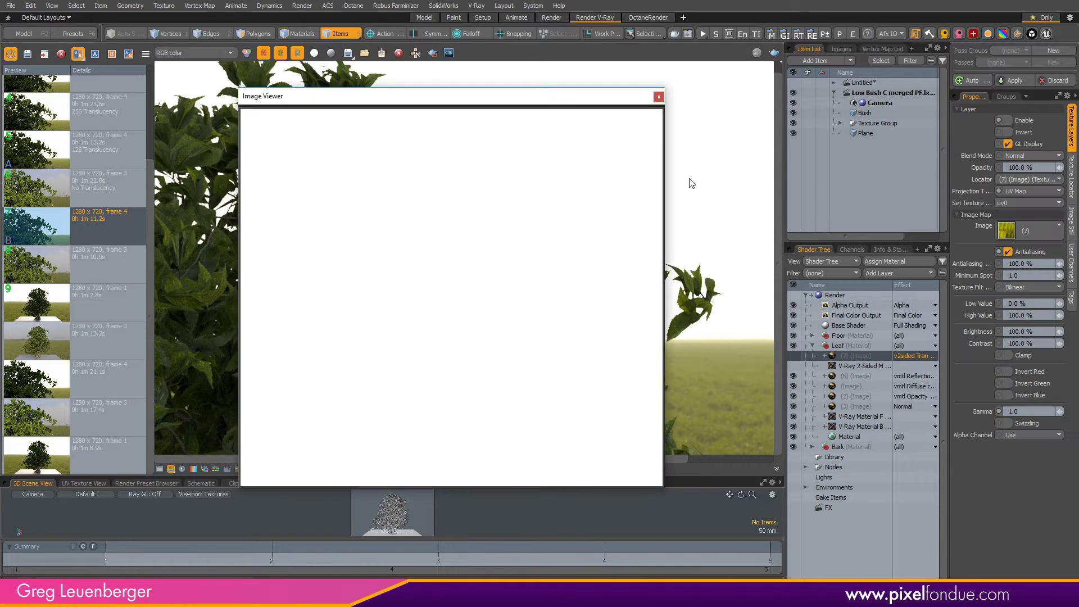
click(659, 97)
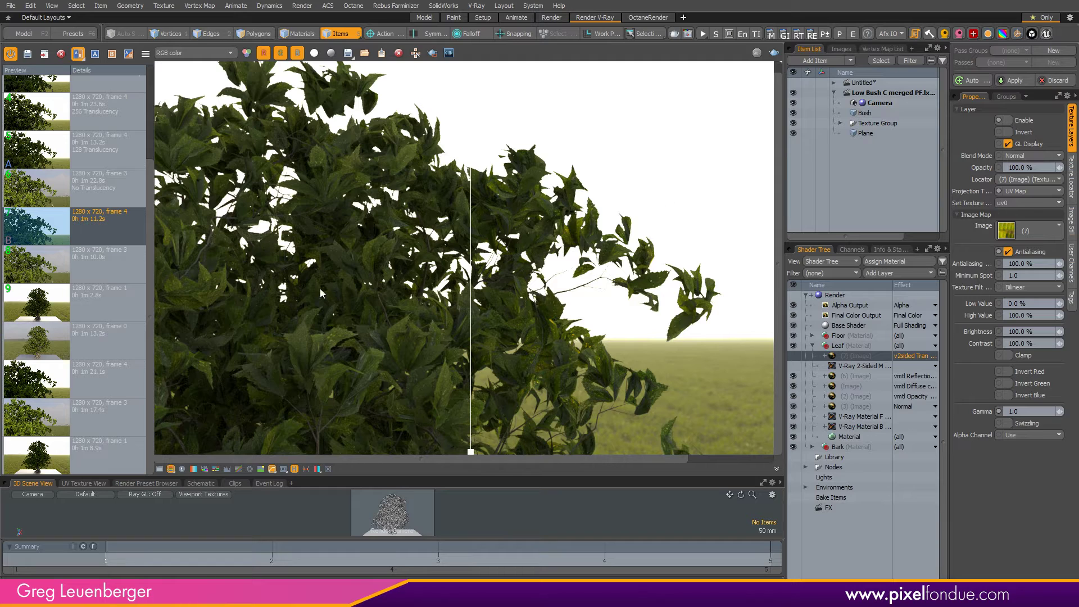
click(860, 365)
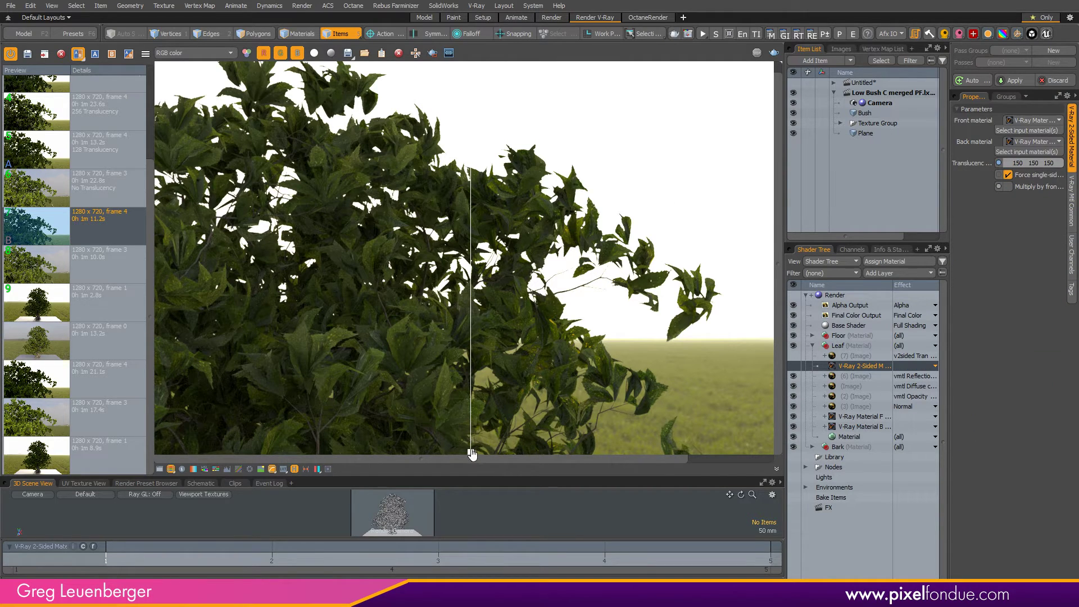
drag(471, 454, 160, 455)
drag(270, 447, 409, 453)
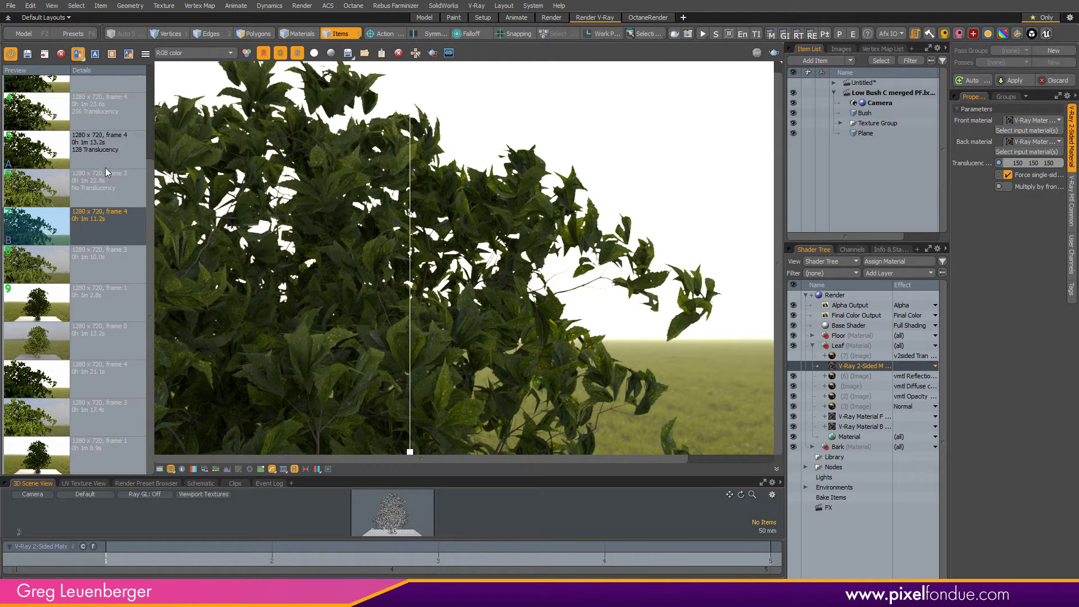
Load the 3840 x 2160 translucent render into the render viewer.
scroll(147, 144, up, 3)
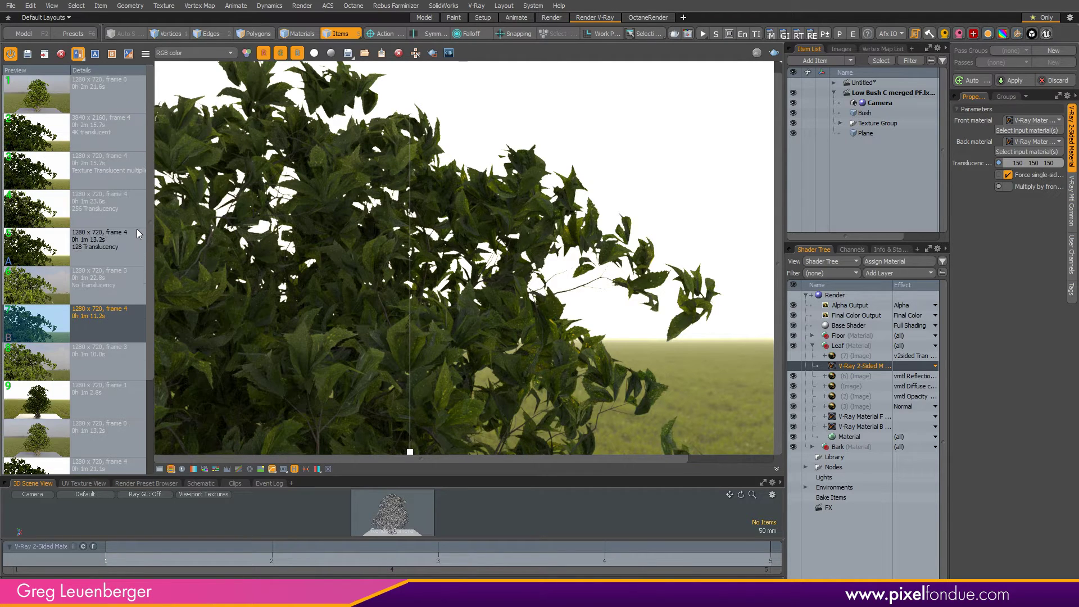
click(25, 141)
right_click(26, 140)
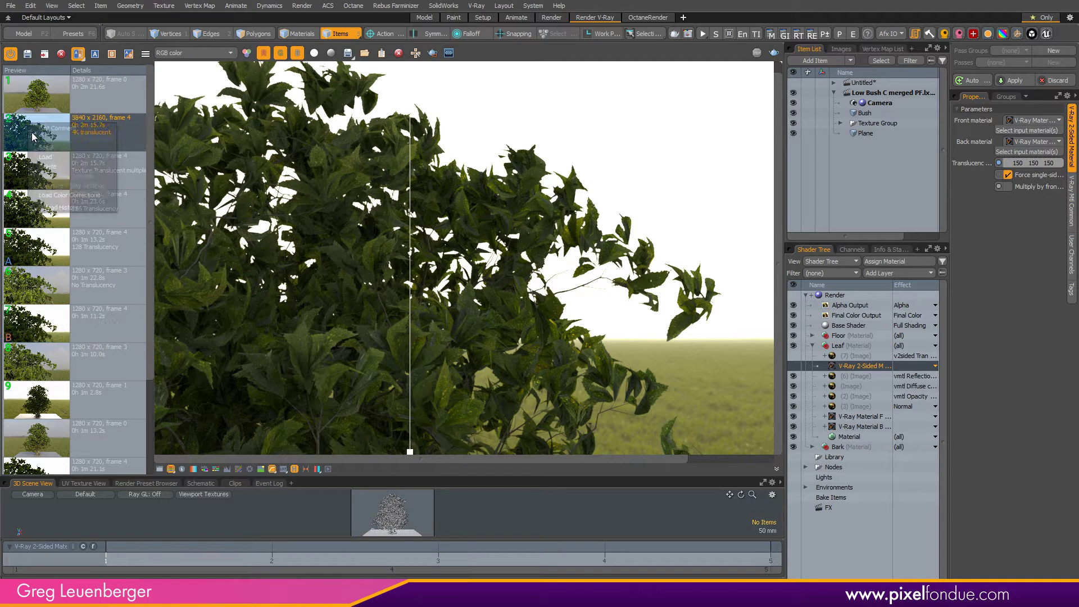
click(53, 157)
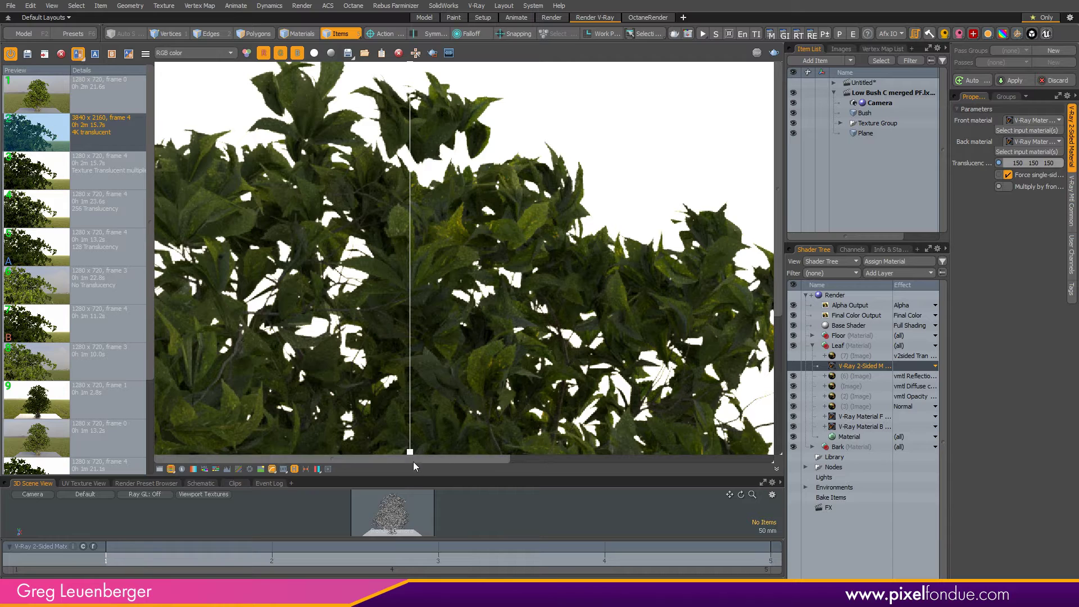
Turn off the A/B comparison, pan around the 4K render, and bring up preview 9's options.
click(79, 55)
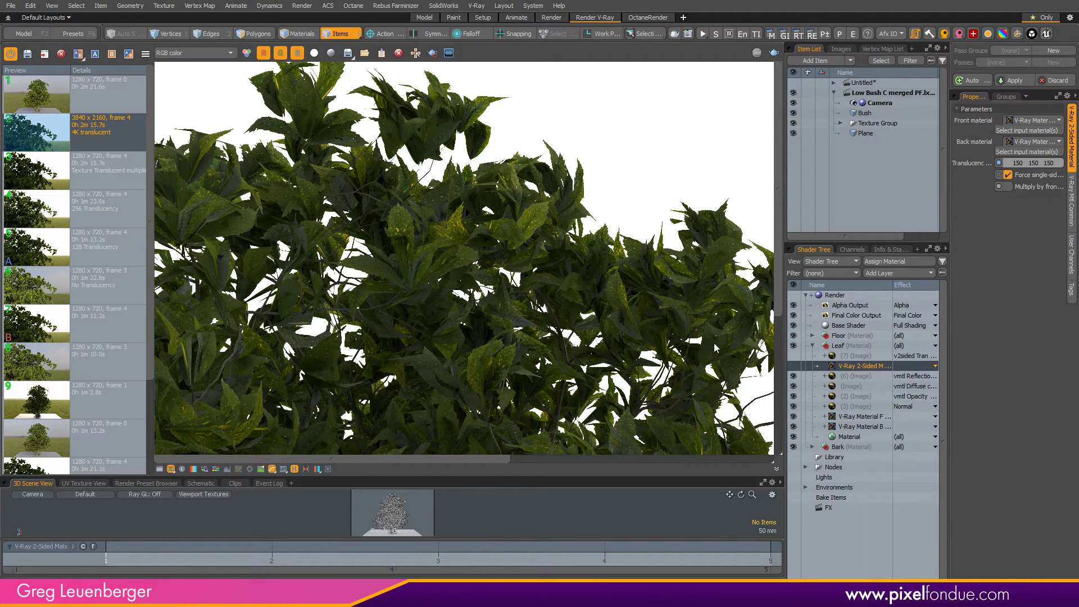
scroll(762, 298, up, 3)
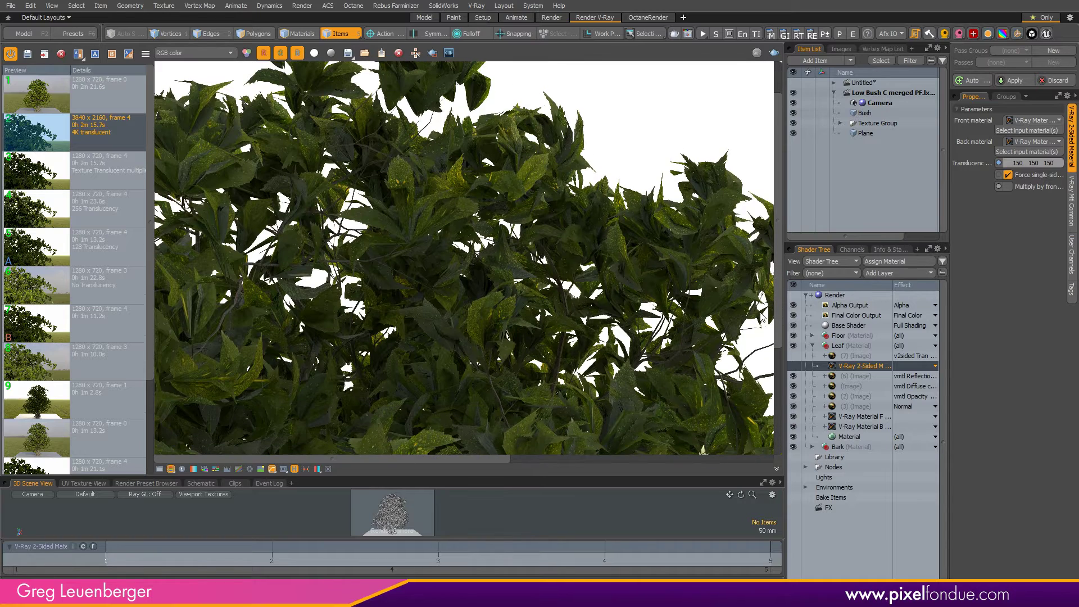
drag(397, 458, 503, 463)
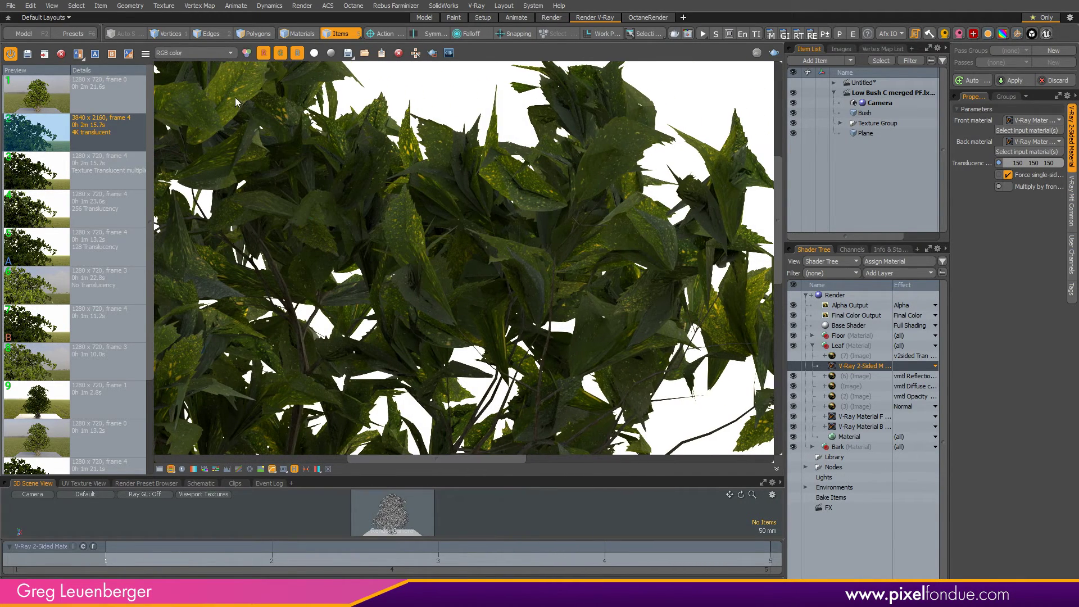
drag(483, 456, 555, 454)
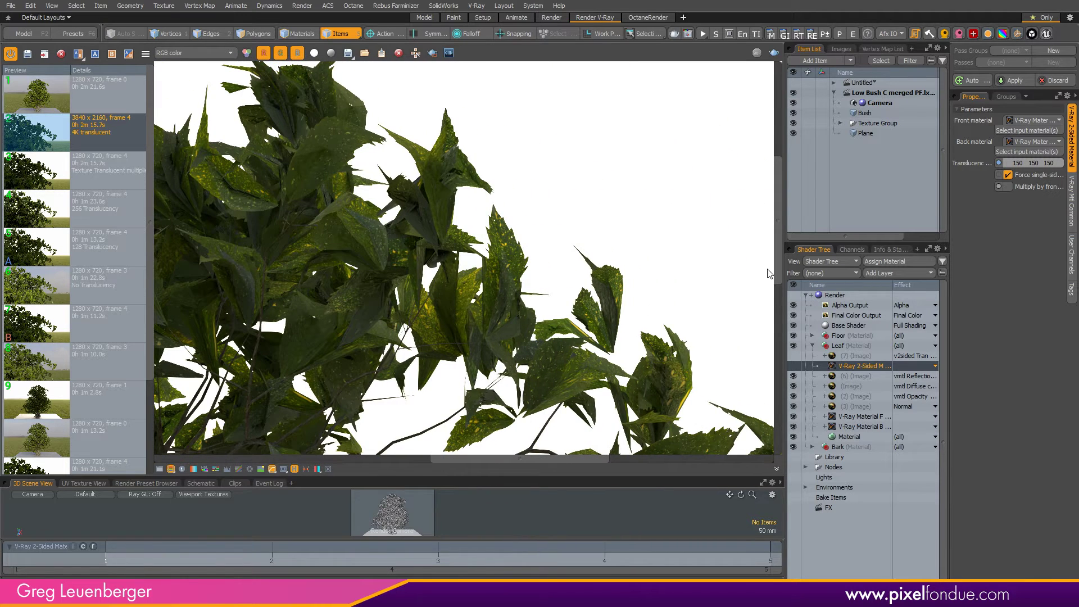
drag(777, 271, 785, 399)
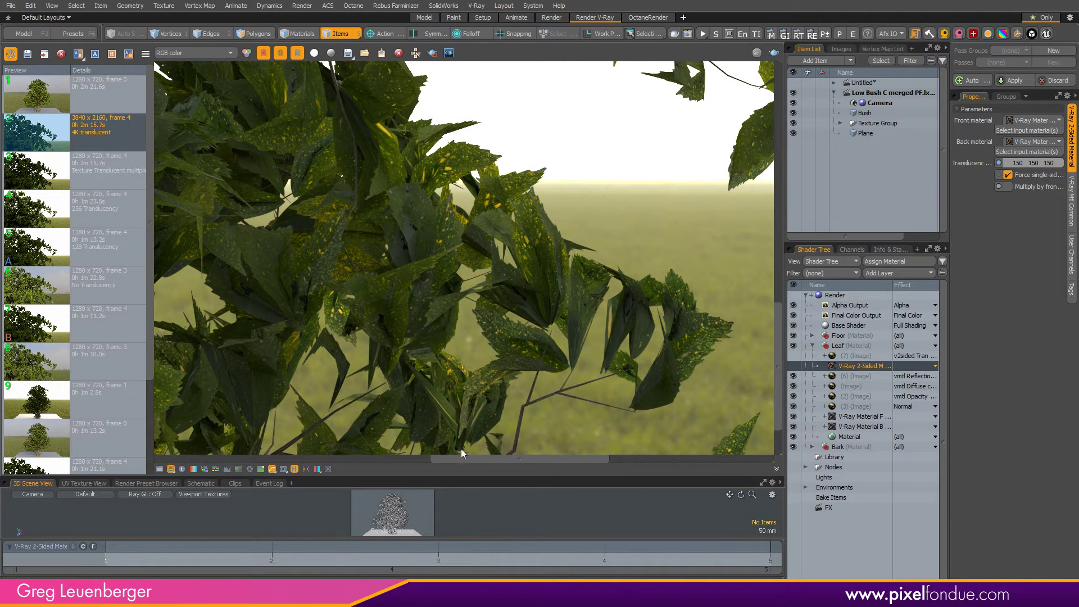
drag(462, 456, 294, 456)
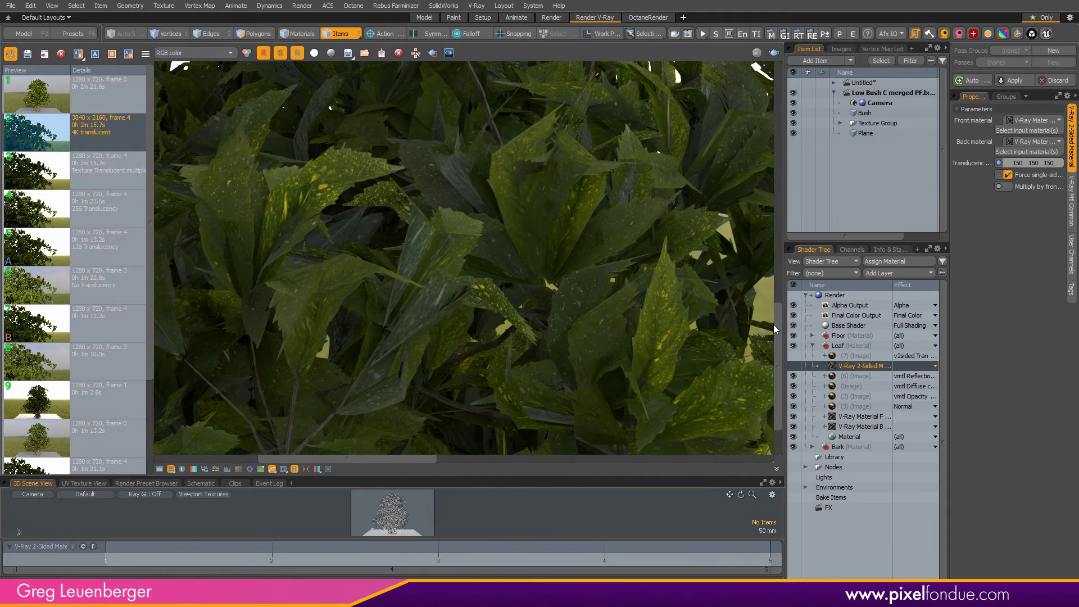
drag(778, 328, 747, 162)
drag(363, 459, 651, 393)
drag(777, 223, 777, 286)
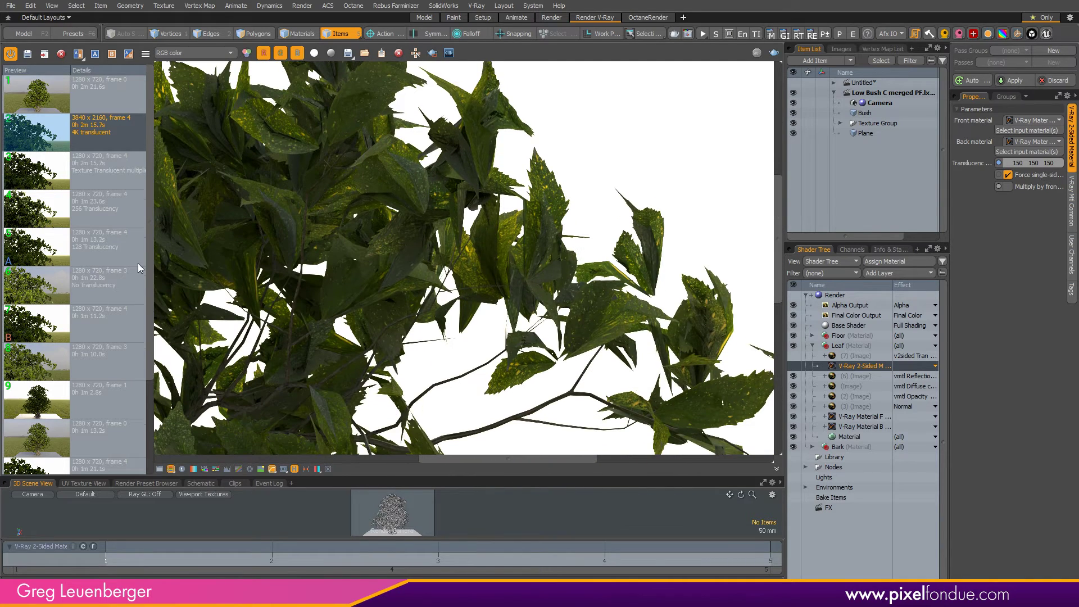
click(48, 406)
right_click(42, 395)
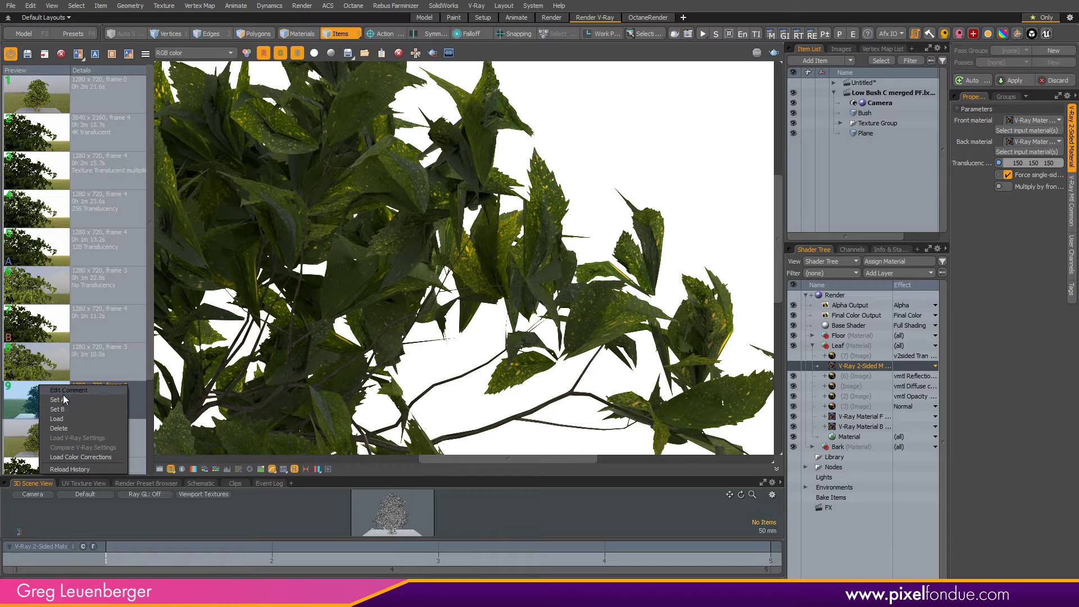
Set preview 9 as side B and the bottom history preview as side A.
click(60, 419)
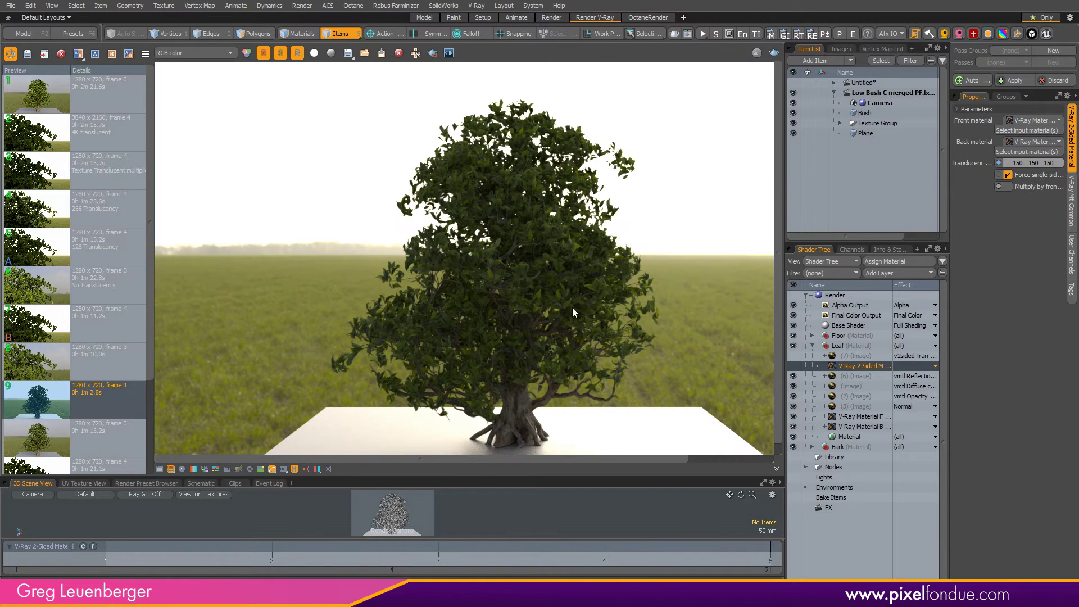
scroll(56, 386, down, 3)
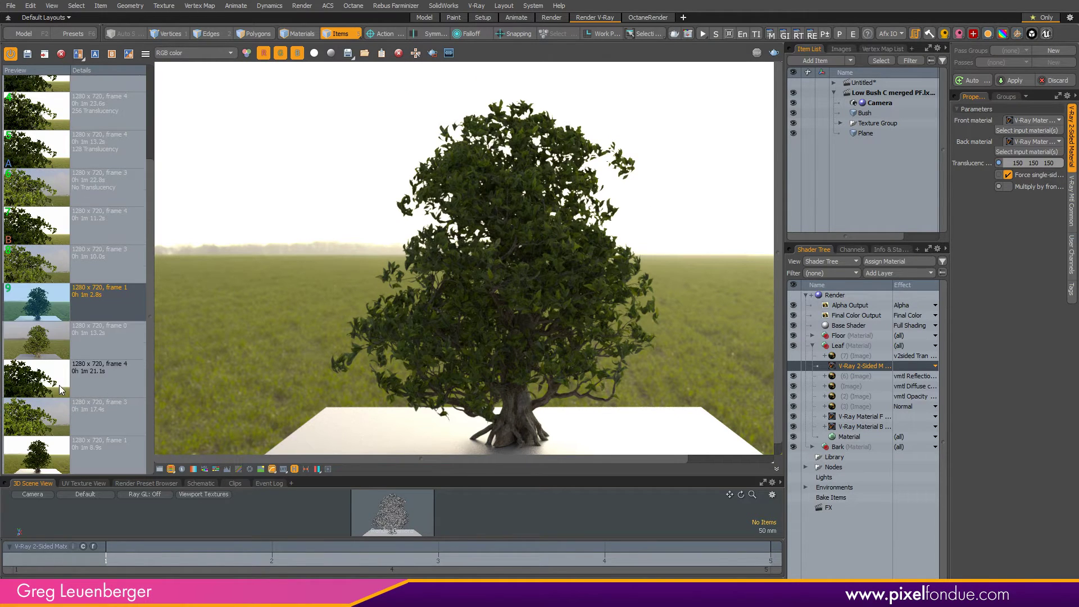
right_click(41, 297)
click(53, 311)
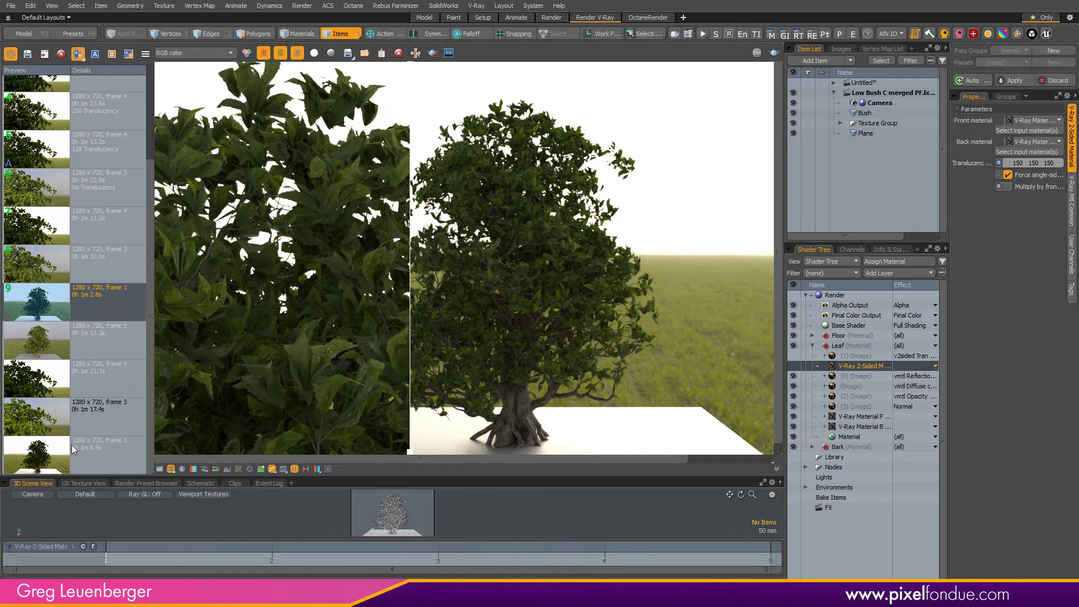
click(44, 458)
right_click(45, 449)
click(51, 456)
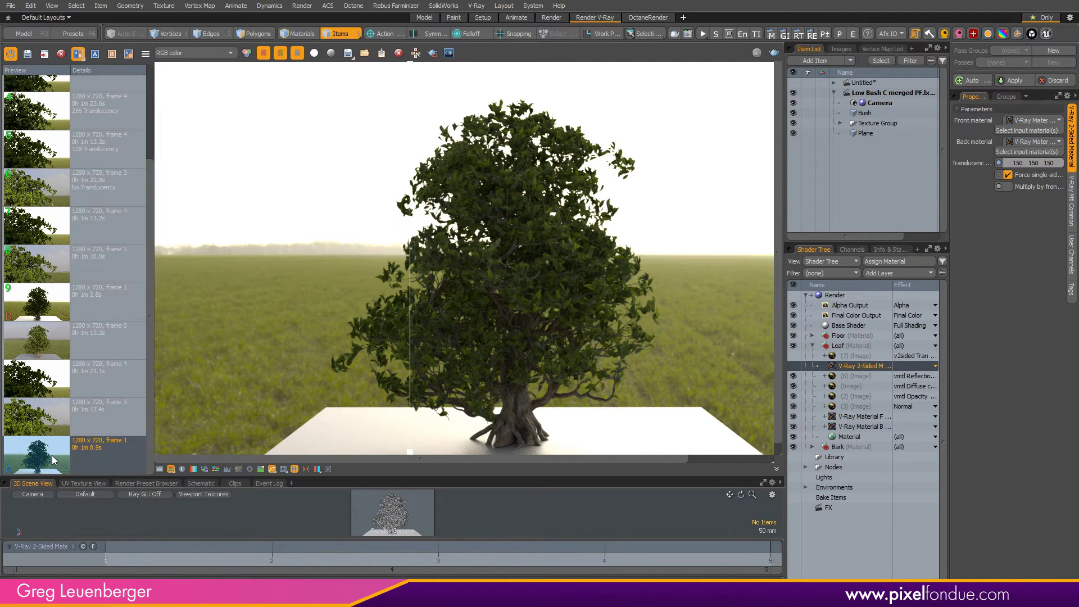
Sweep the compare split across the tree to compare the two full-tree renders.
drag(415, 452, 530, 452)
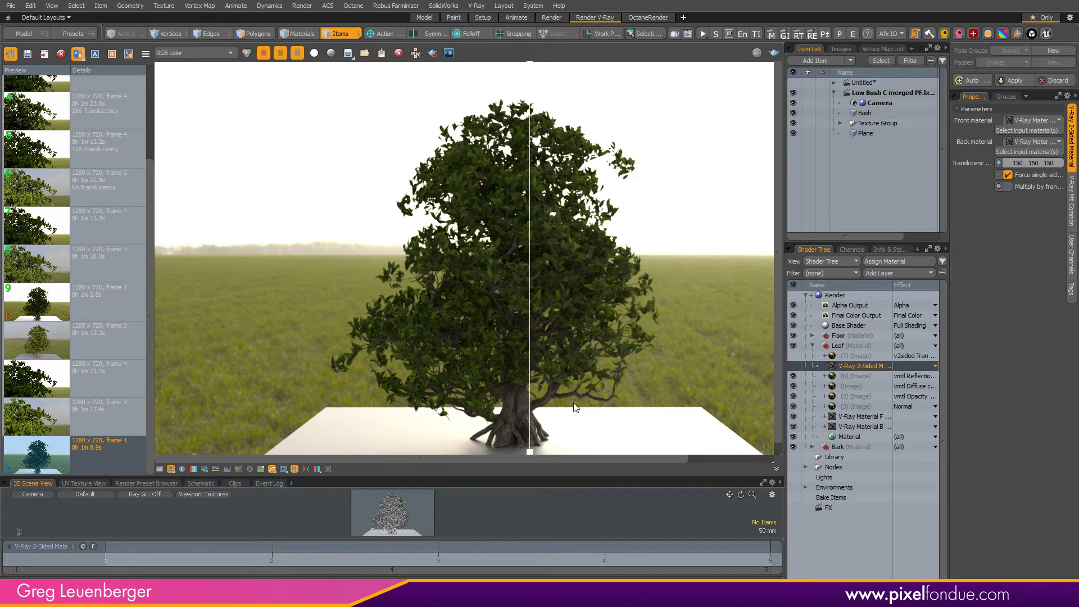
drag(530, 454, 599, 459)
drag(673, 485, 509, 481)
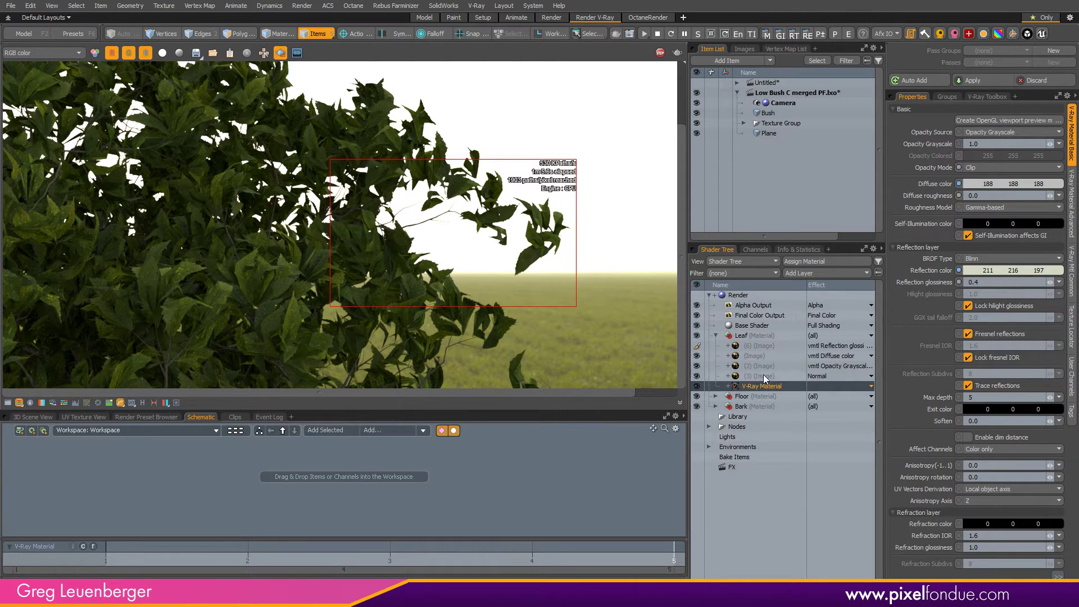
double_click(763, 375)
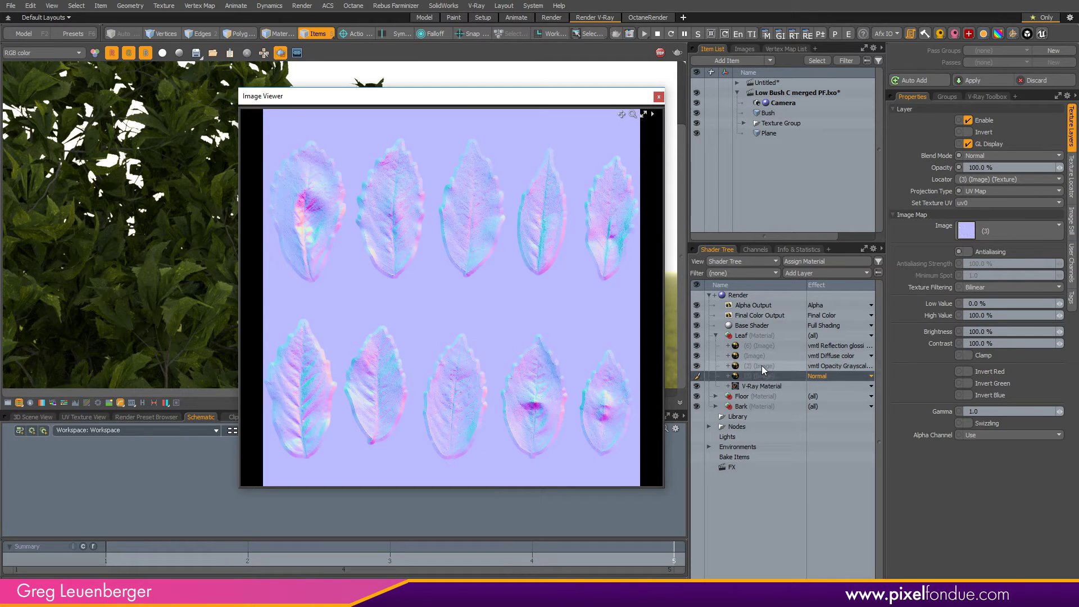
click(762, 366)
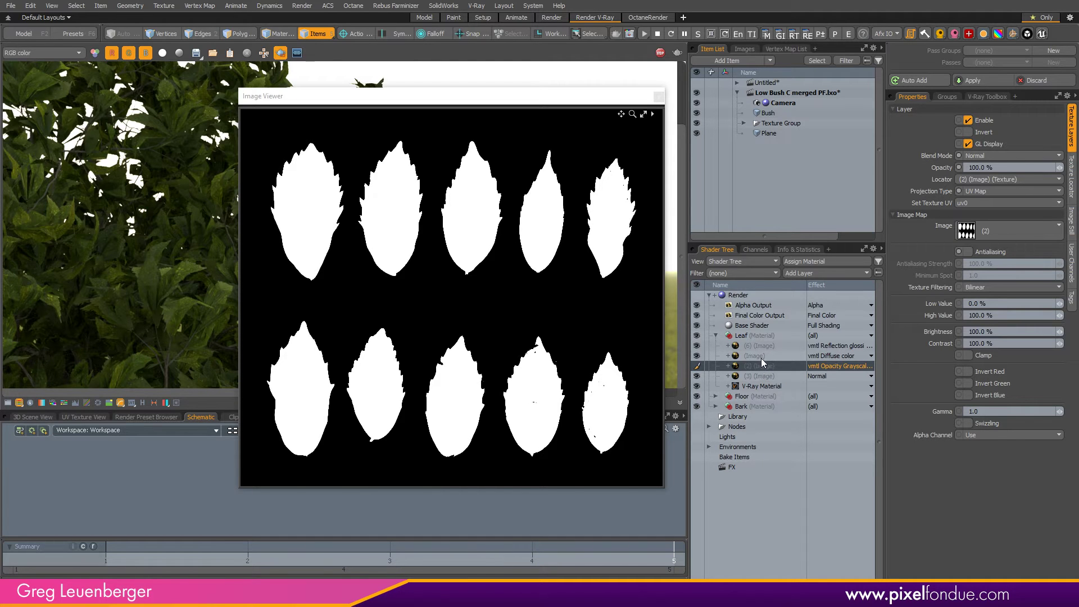
click(761, 359)
key(Up)
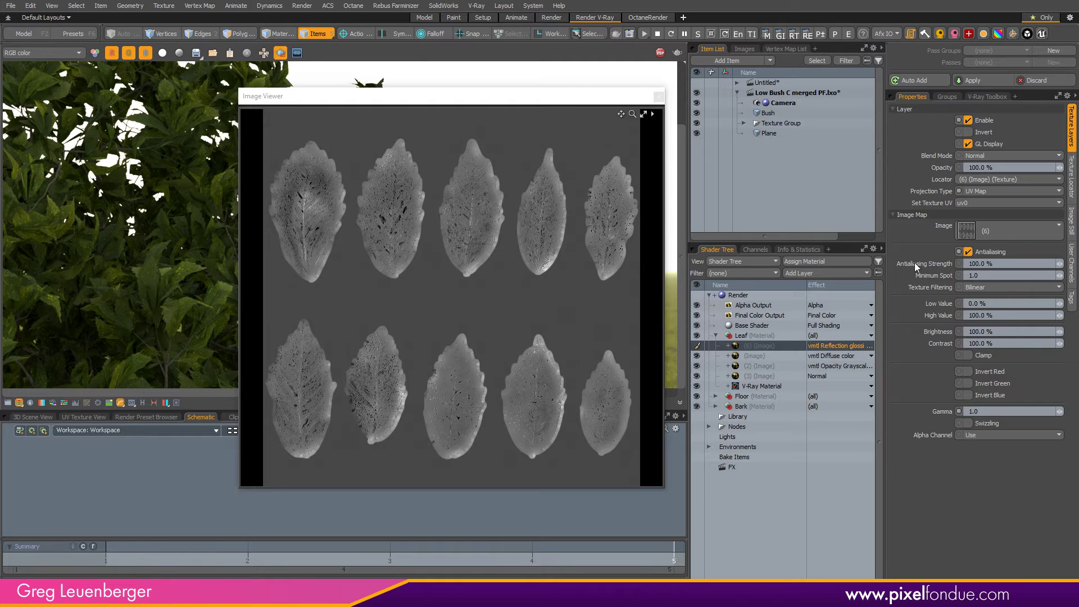
click(658, 97)
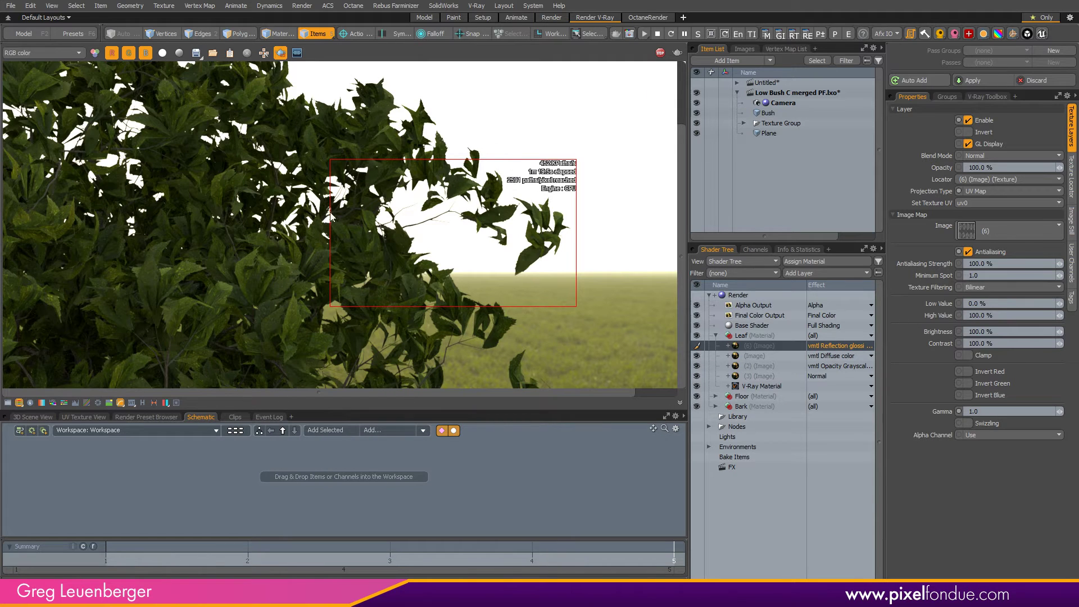
click(771, 386)
click(981, 168)
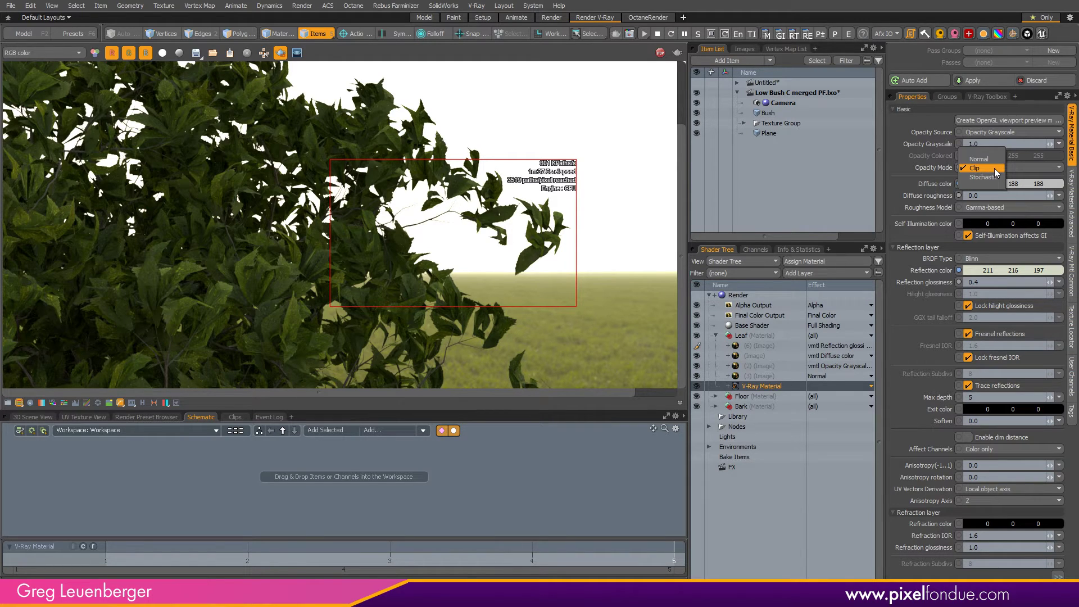
click(997, 170)
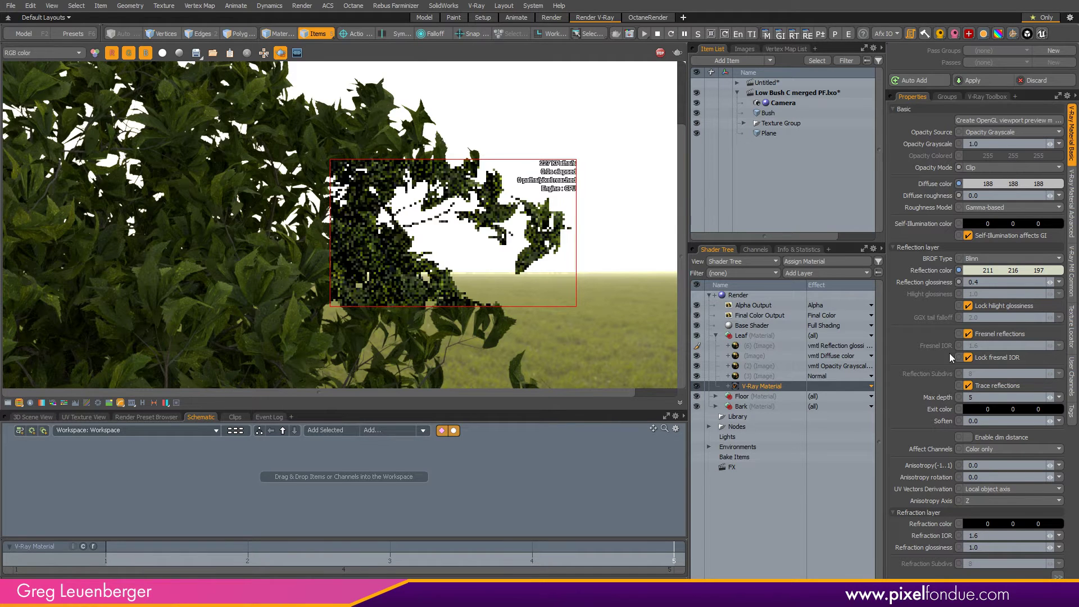
click(1070, 213)
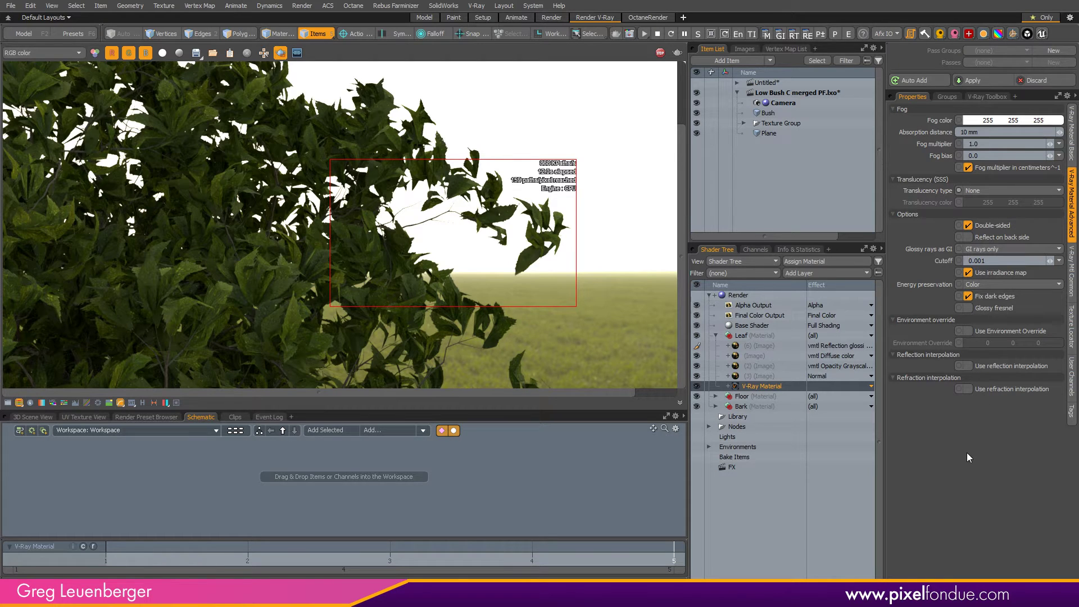
click(1072, 140)
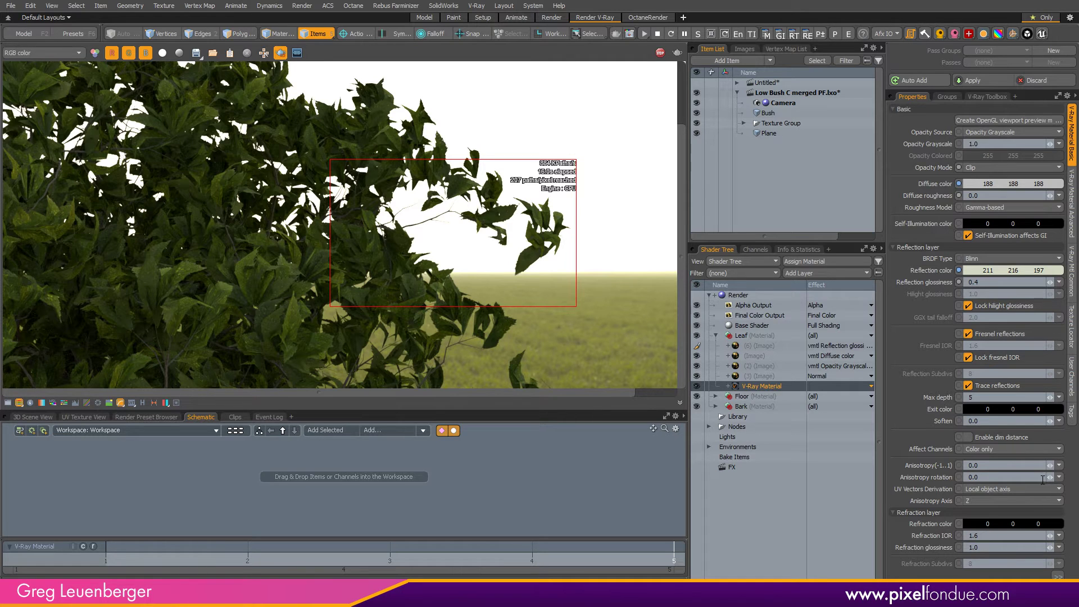
Add a V-Ray 2-Sided Material under Leaf via Add Layer > V-Ray Materials and move it to the top.
click(749, 335)
click(805, 273)
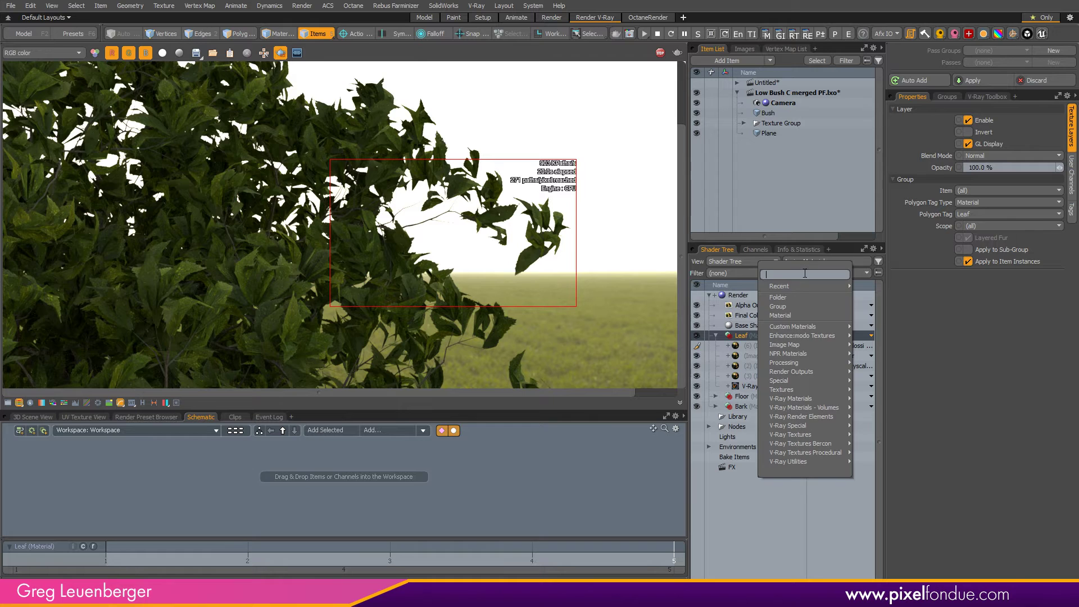
mouse_move(804, 392)
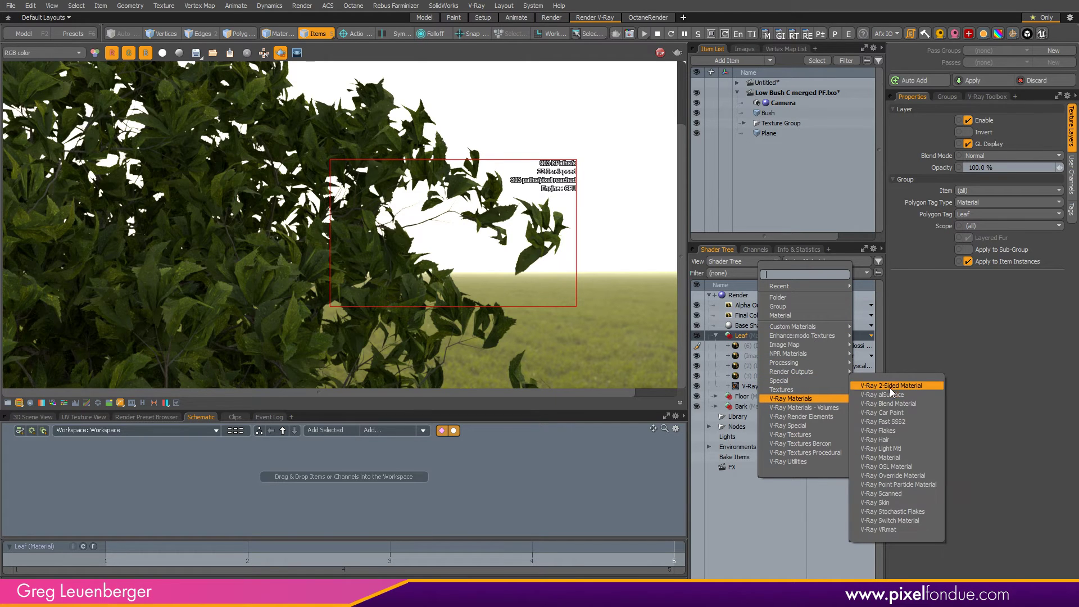
click(914, 385)
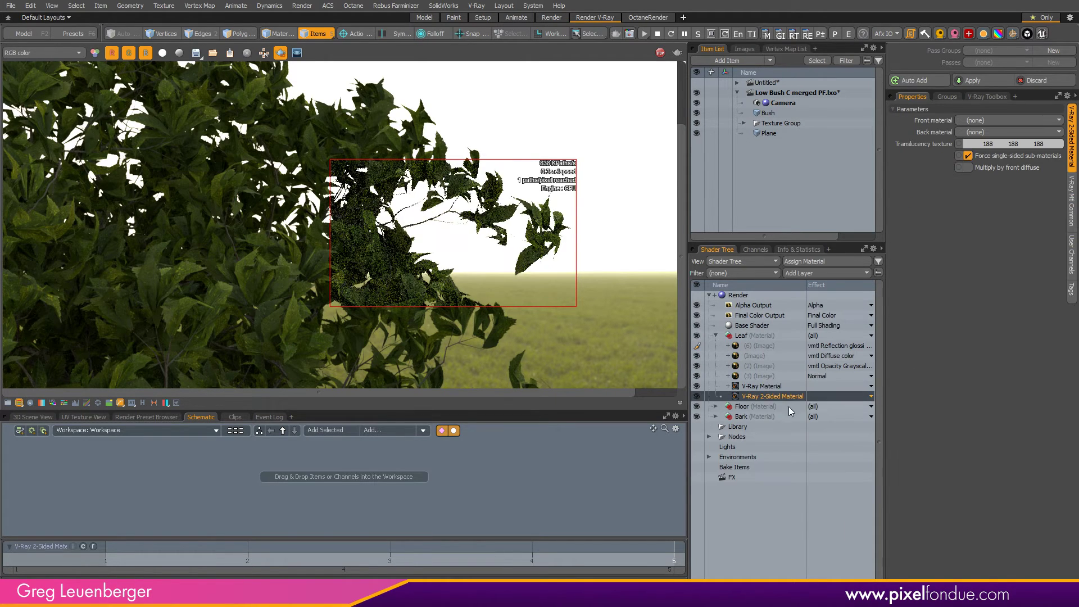
drag(741, 396, 786, 344)
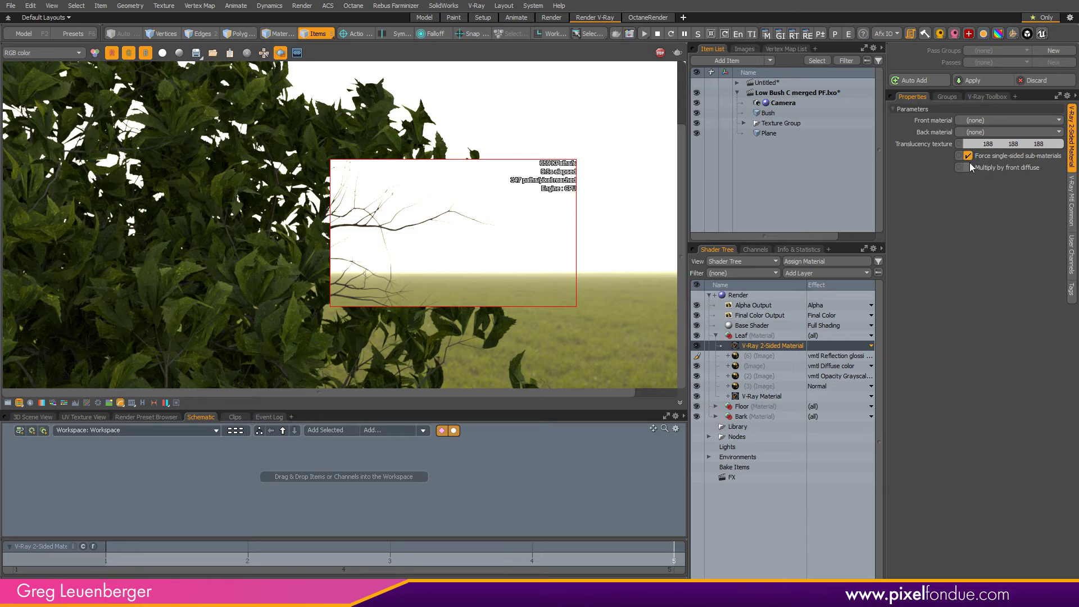
Rename the V-Ray Material to 'V-Ray Material Front'.
double_click(756, 399)
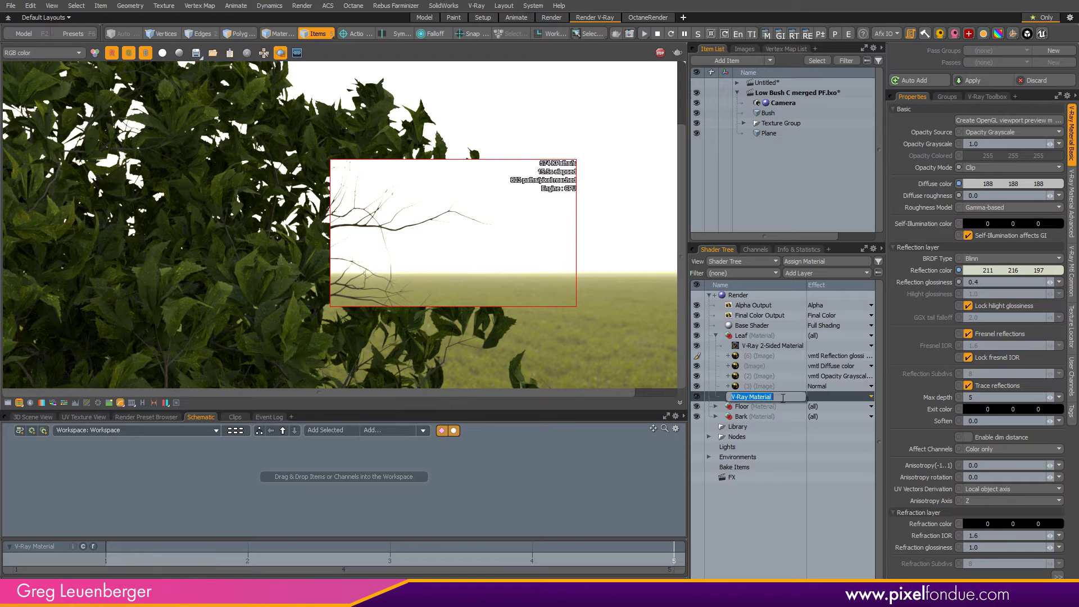
click(797, 399)
text(Front)
key(Return)
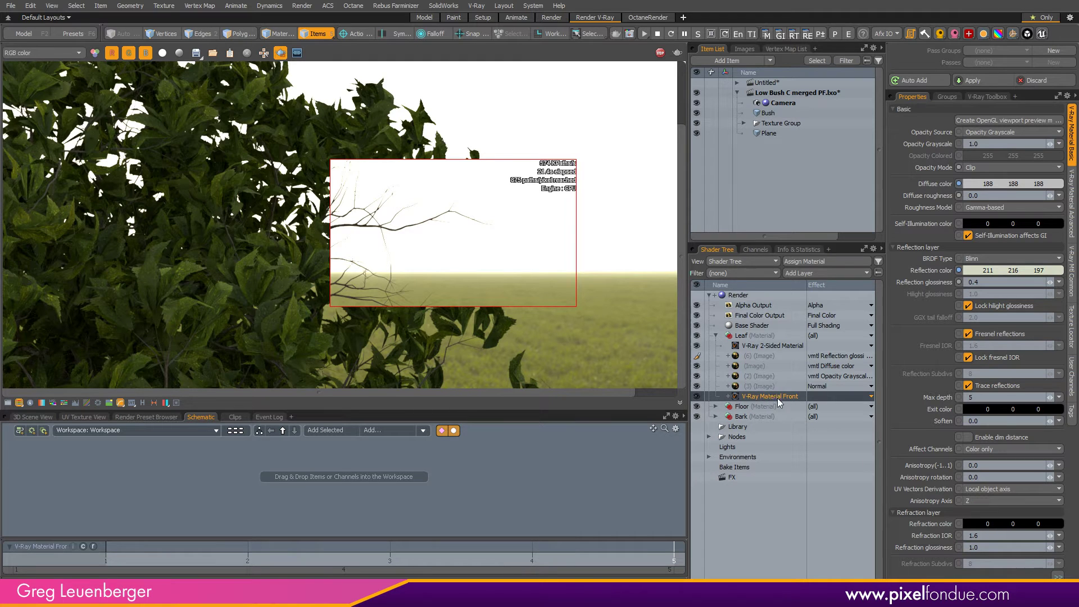
Assign V-Ray Material Front as the 2-Sided Material's front material.
click(773, 346)
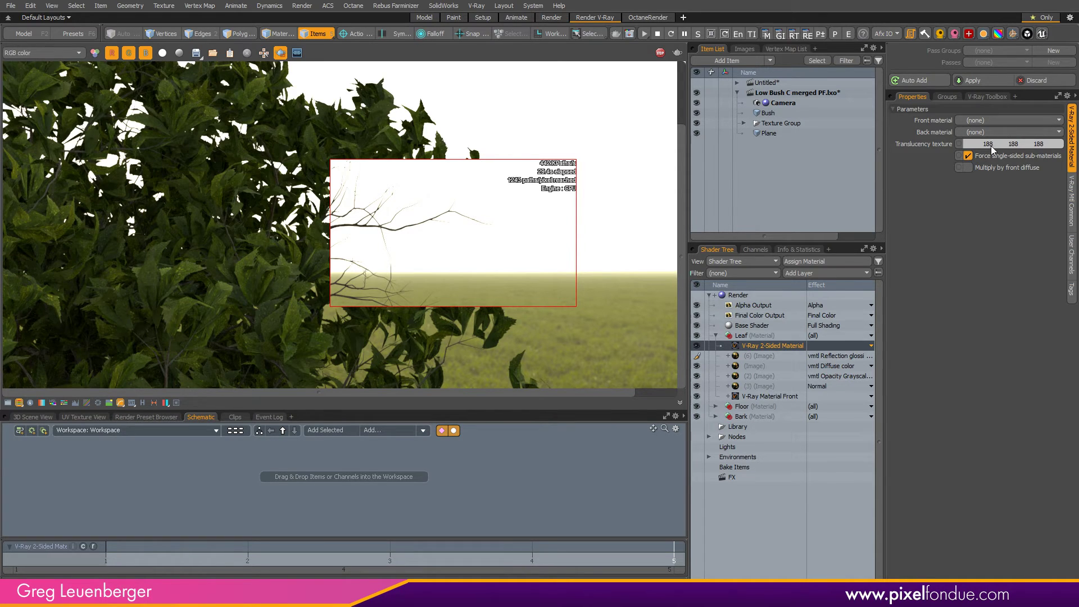
click(992, 123)
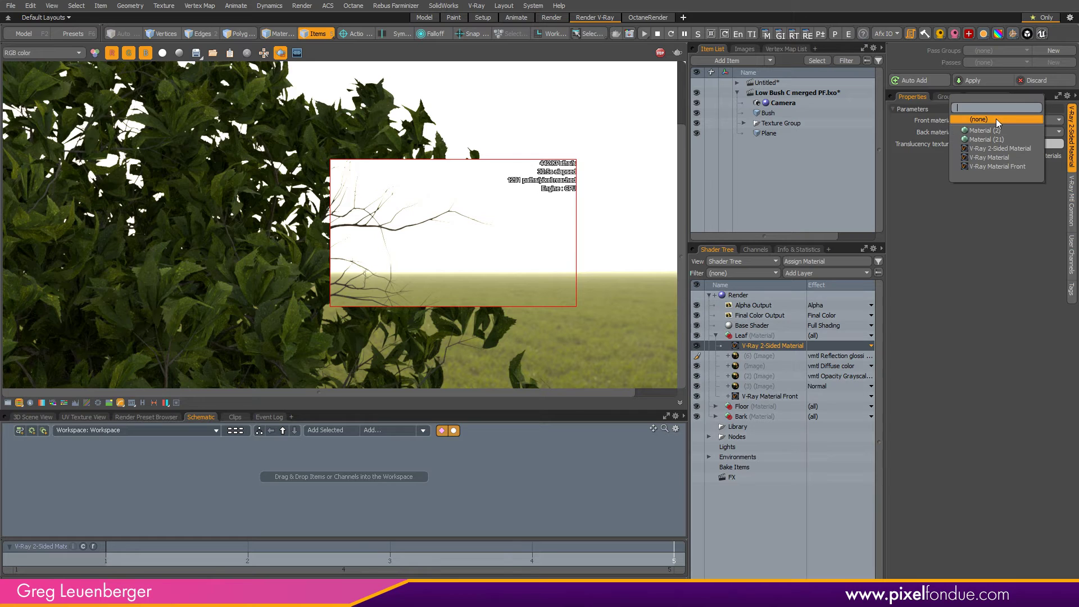
click(1008, 167)
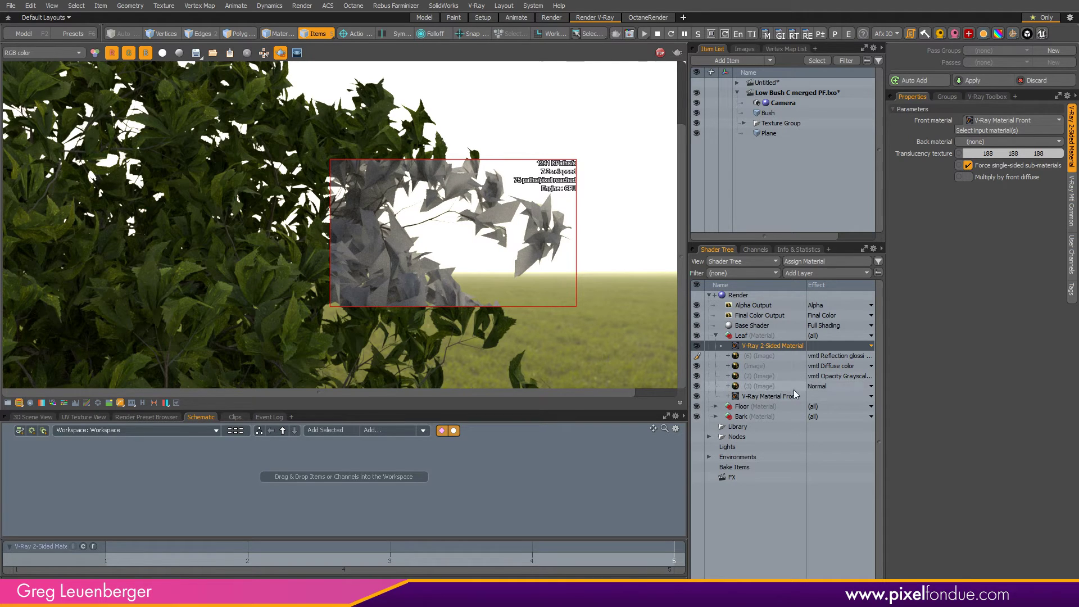
Give V-Ray Material Front a magenta diffuse colour (188 0 86) in the Color Picker.
click(774, 396)
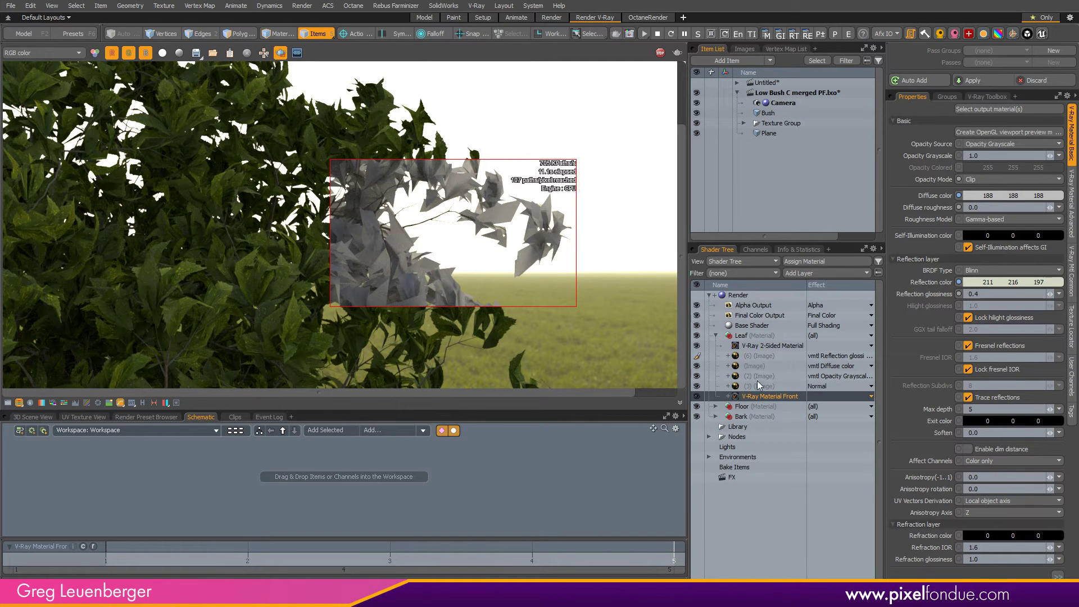
click(972, 195)
click(762, 140)
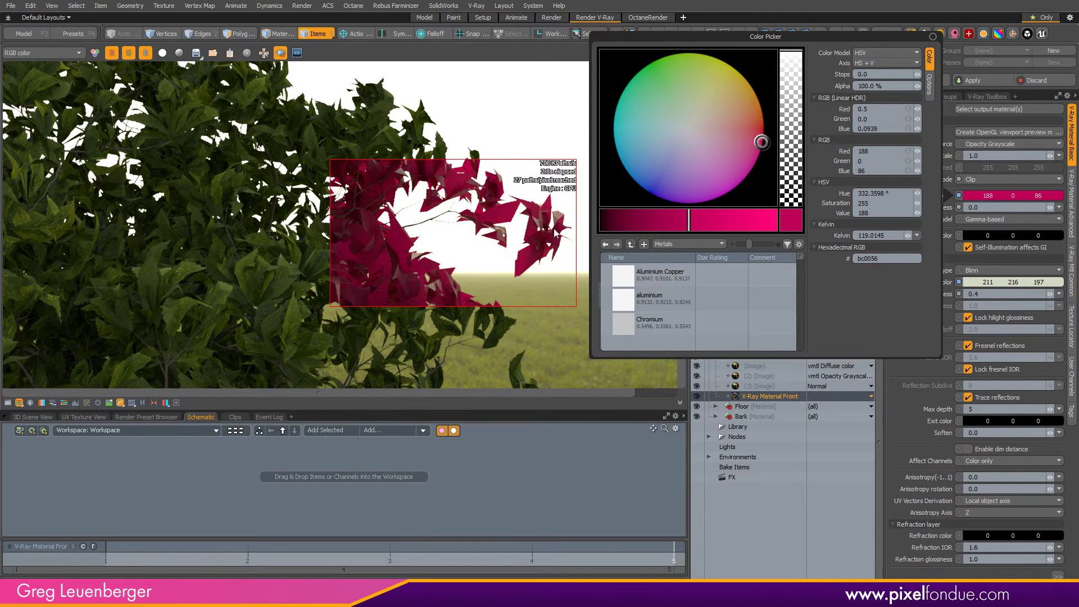
Set the front diffuse colour to near-grey 187, 185, 188 and reselect V-Ray Material Front.
click(688, 130)
click(608, 485)
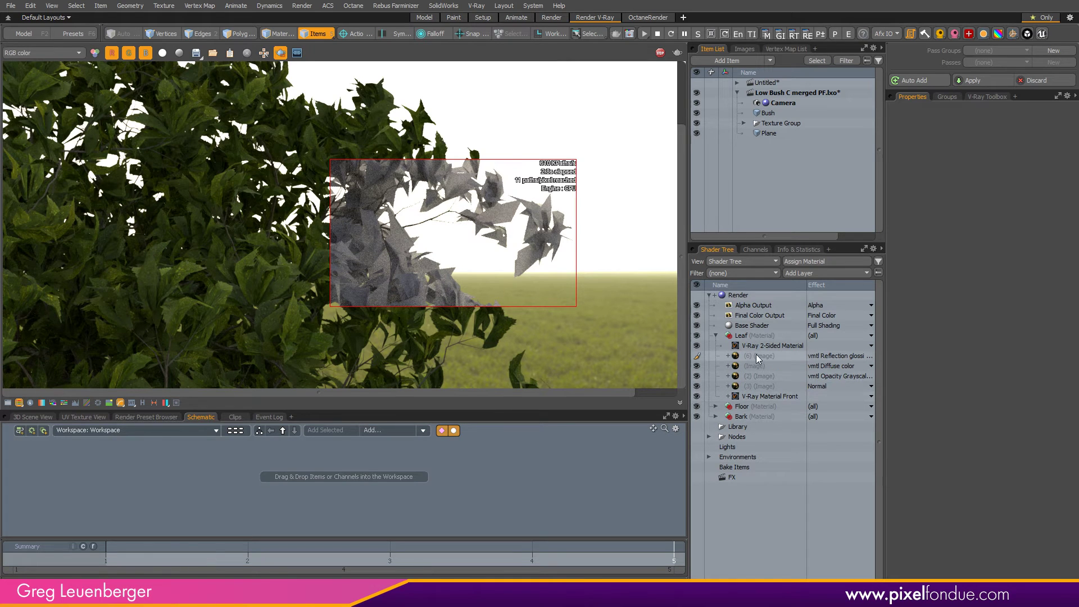
click(764, 398)
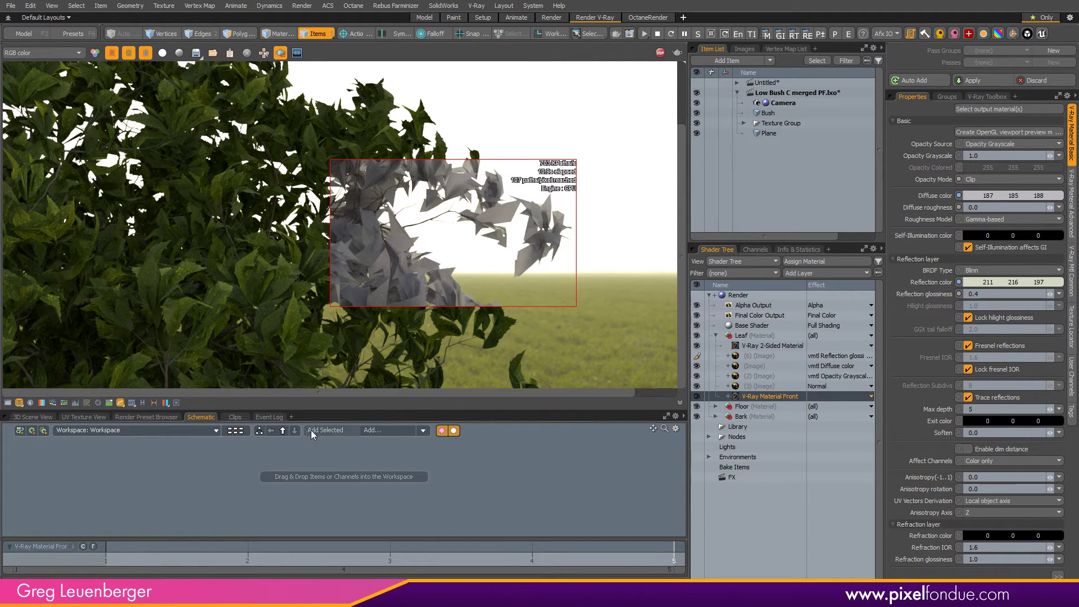
Add V-Ray Material Front and the V-Ray 2-Sided Material to the Schematic, side by side.
click(325, 430)
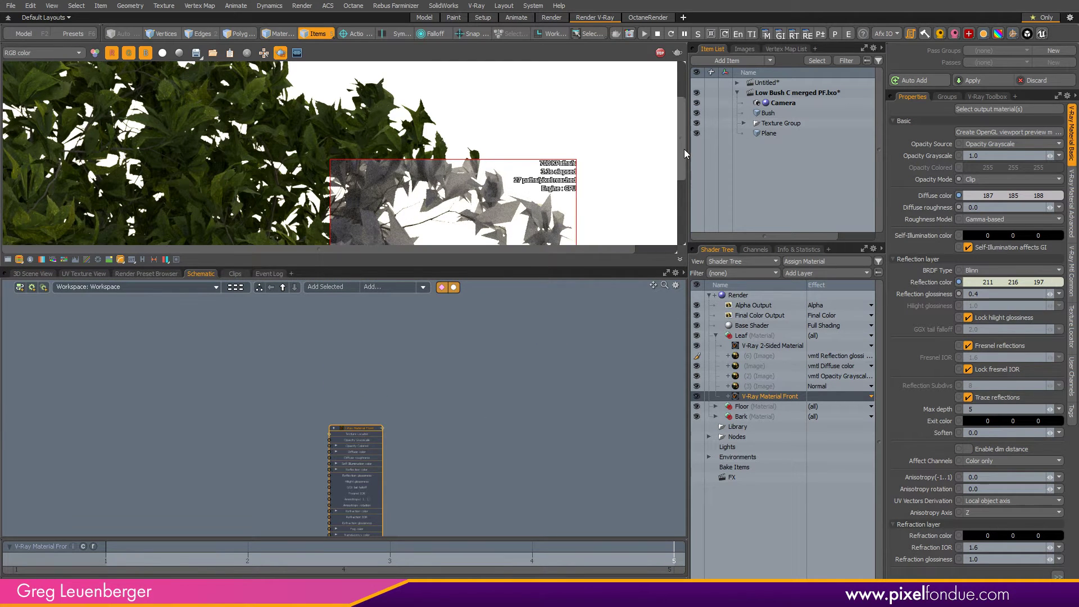
key(a)
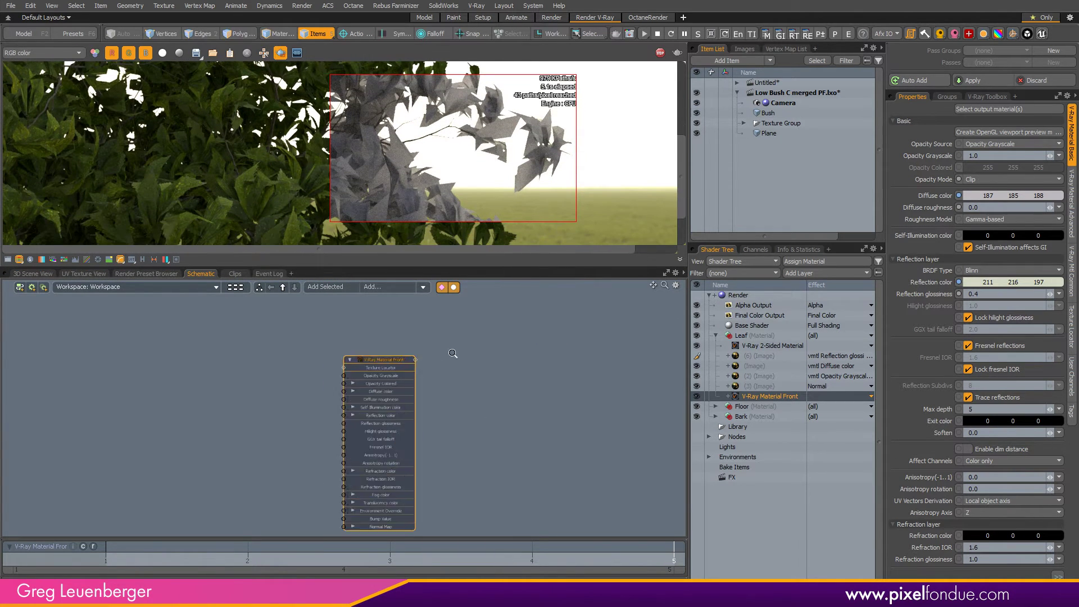
click(756, 346)
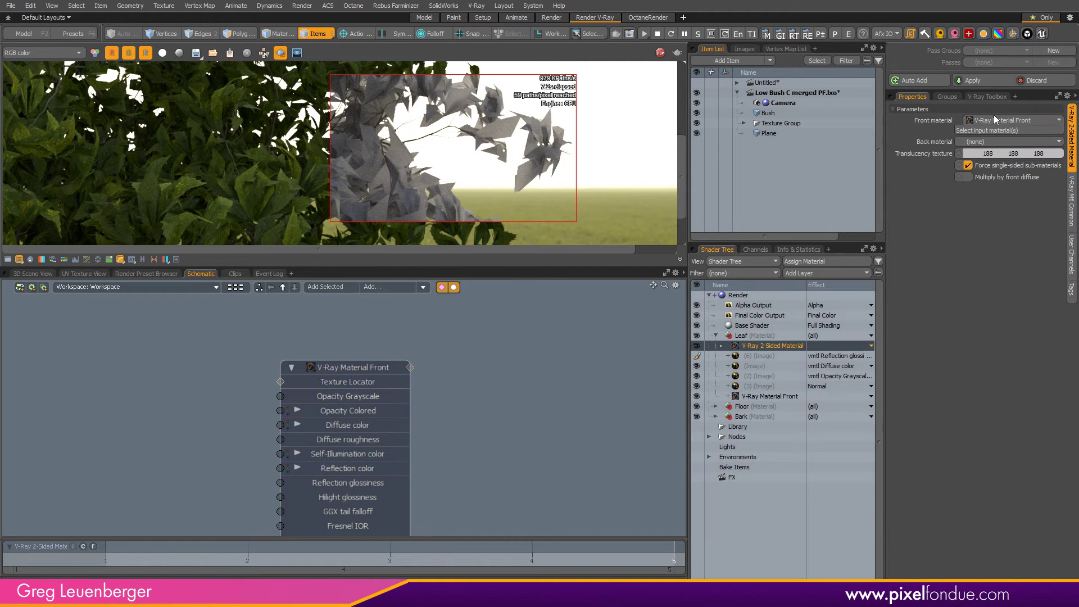
click(410, 367)
drag(494, 282, 617, 336)
scroll(496, 334, down, 3)
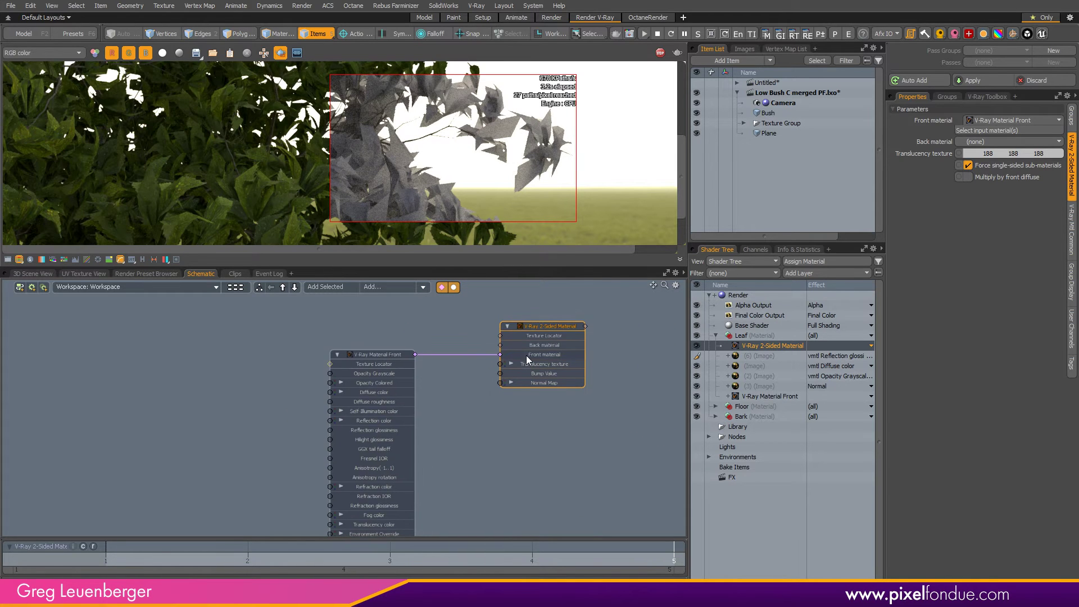
middle_drag(404, 357, 469, 321)
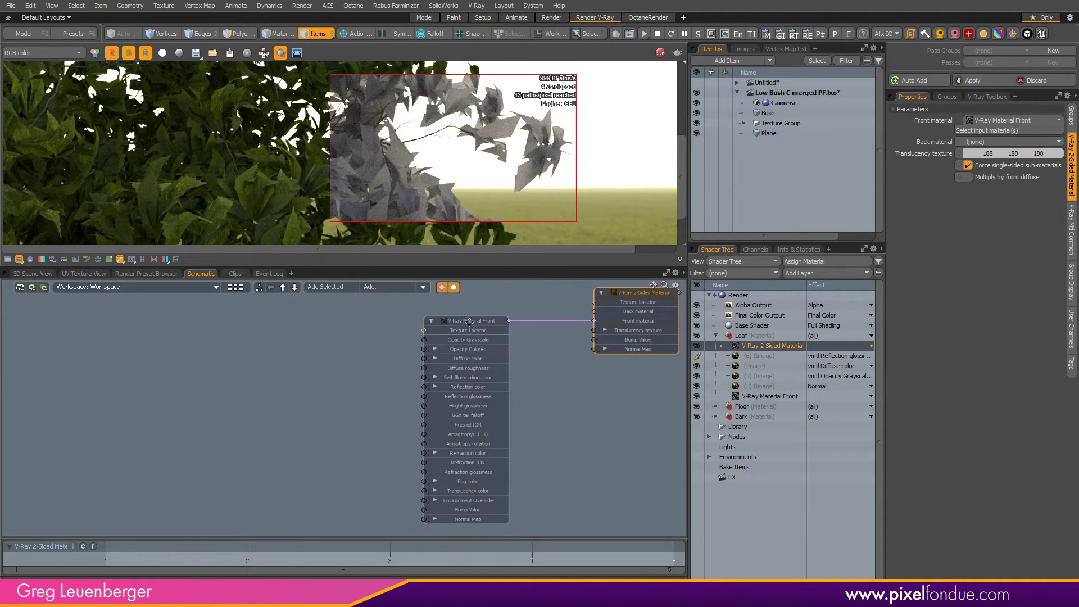
Add the (3) image nodes to the Schematic and arrange them at the lower right.
click(756, 386)
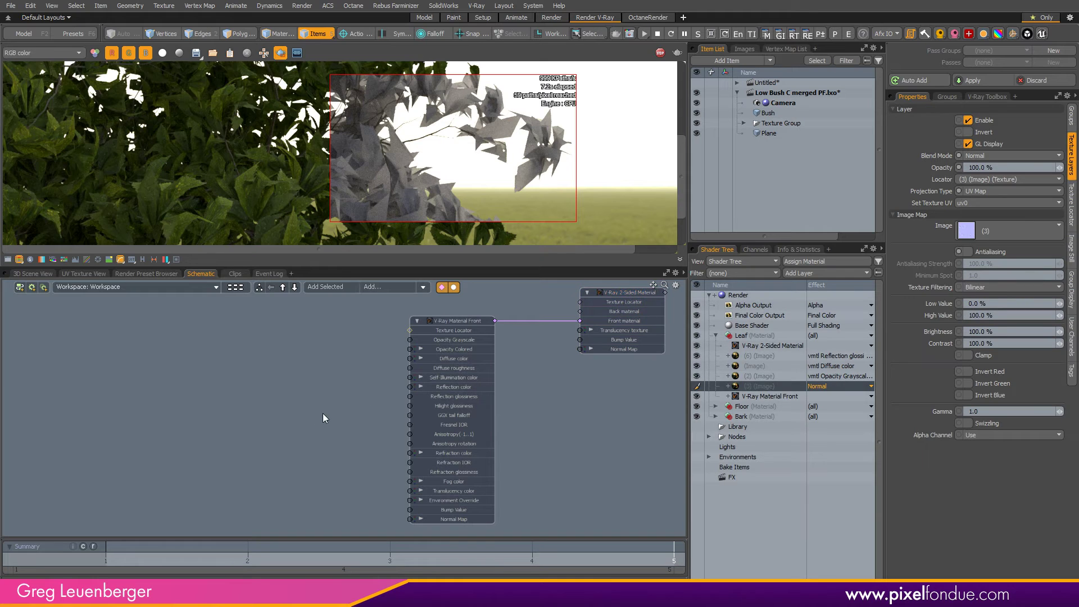
shift+click(764, 356)
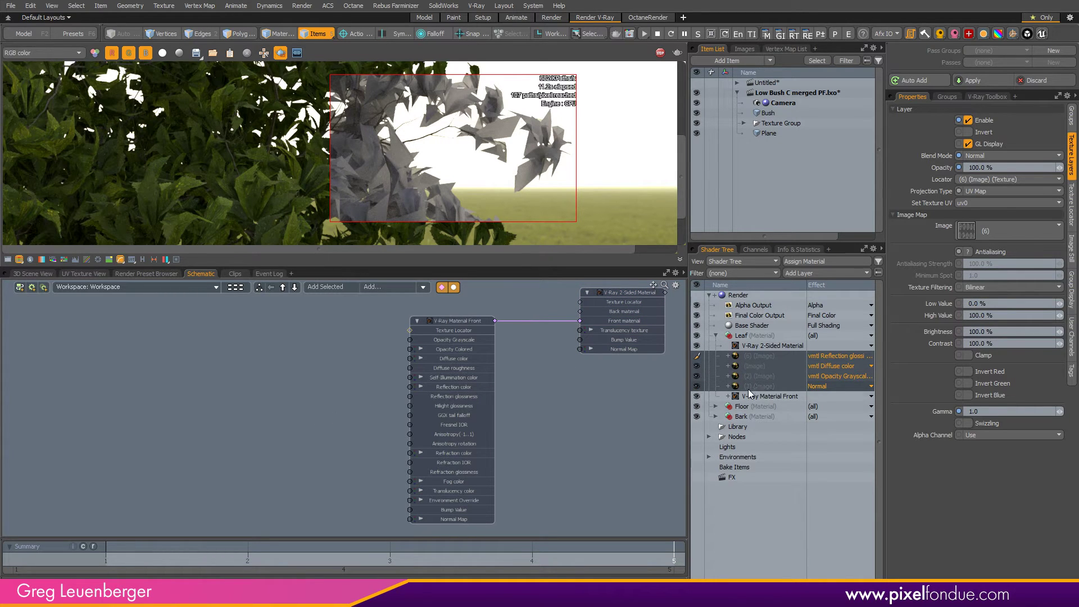
click(714, 385)
click(325, 287)
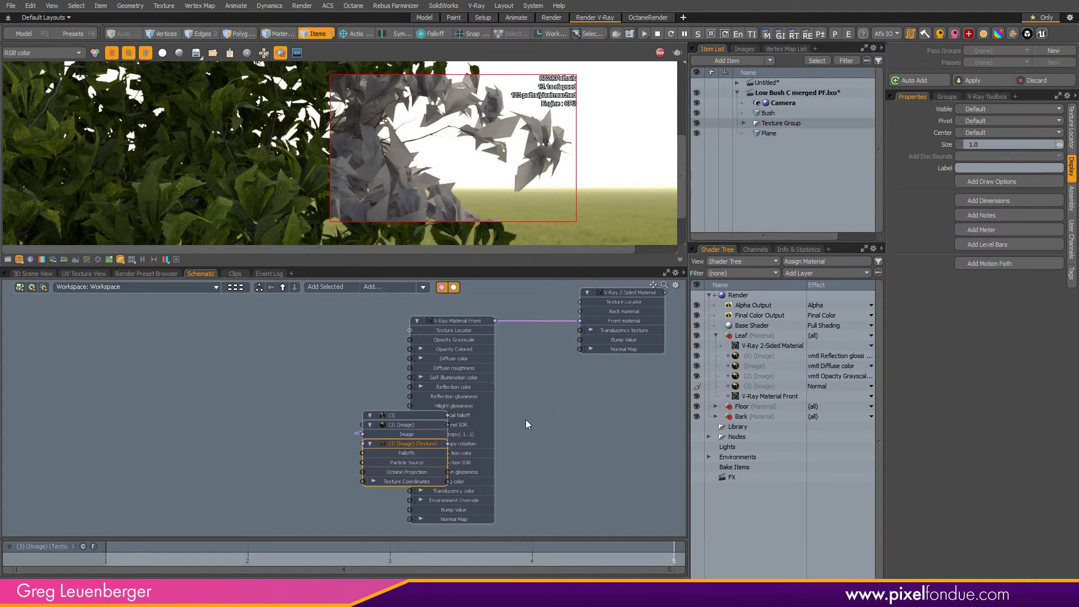
drag(412, 447, 621, 466)
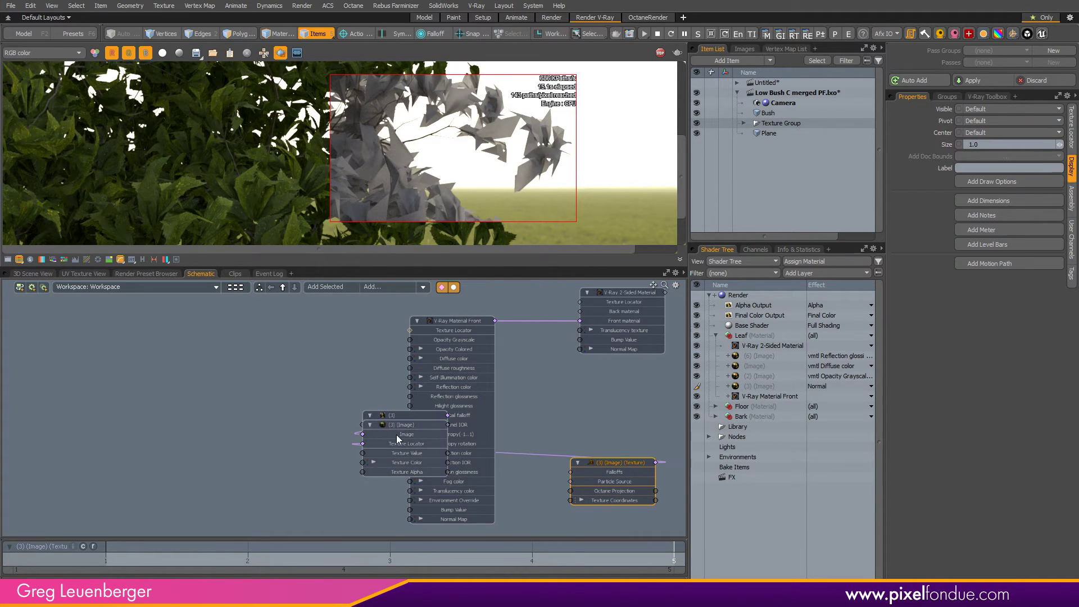
drag(411, 451, 683, 390)
drag(417, 420, 620, 396)
middle_drag(602, 332, 468, 339)
Connect the (3) image's Texture Color to the 2-Sided Material's Normal Map input.
scroll(468, 340, up, 5)
scroll(528, 442, down, 4)
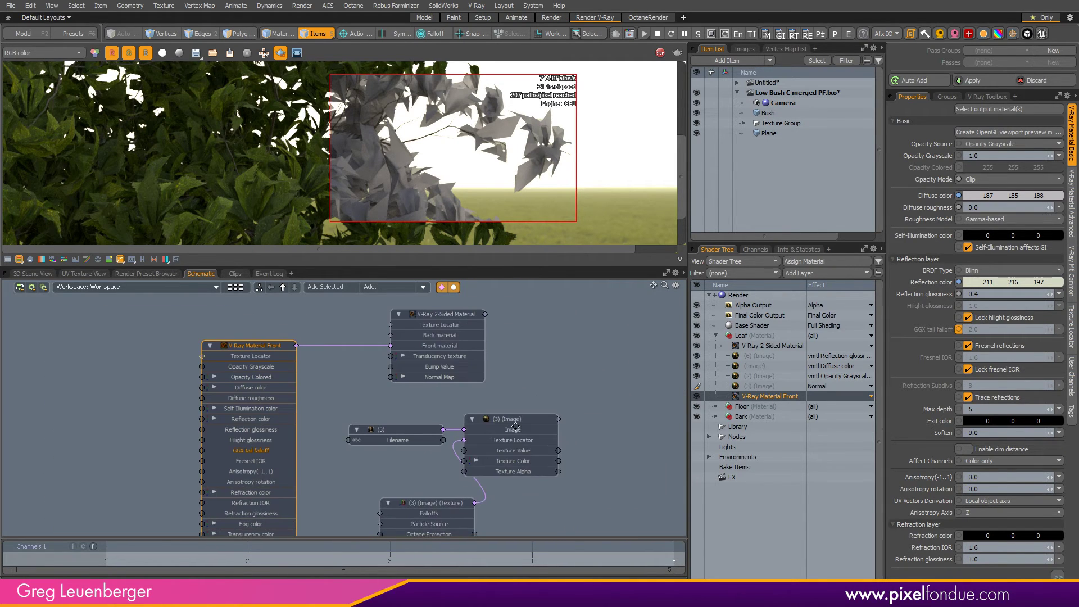
drag(559, 461, 509, 302)
middle_drag(403, 366, 526, 341)
scroll(525, 345, down, 1)
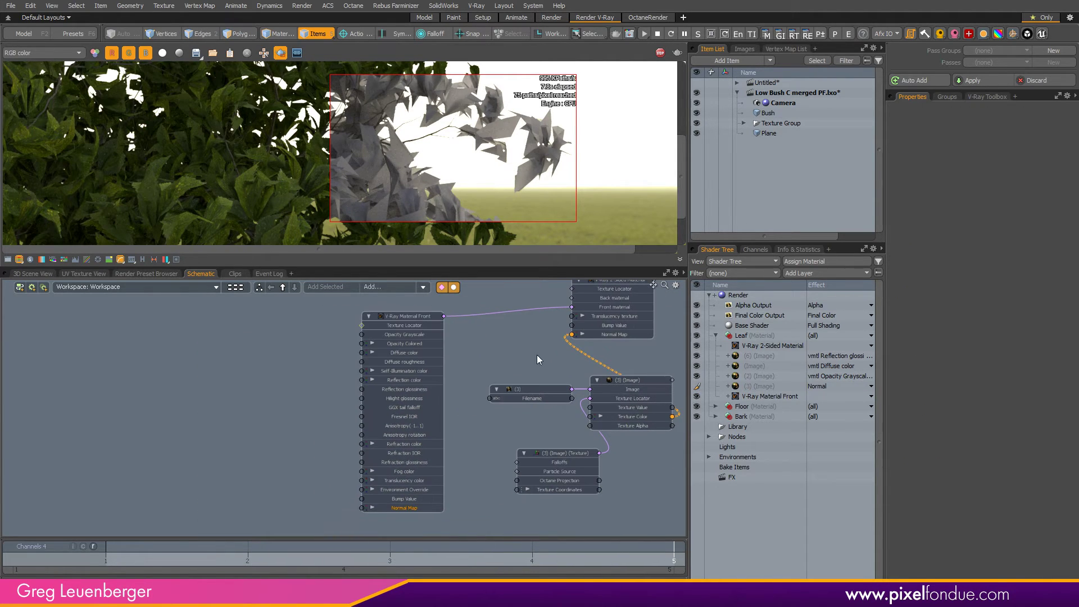
Add the diffuse (Image) nodes to the Schematic and group them at the upper left.
click(757, 365)
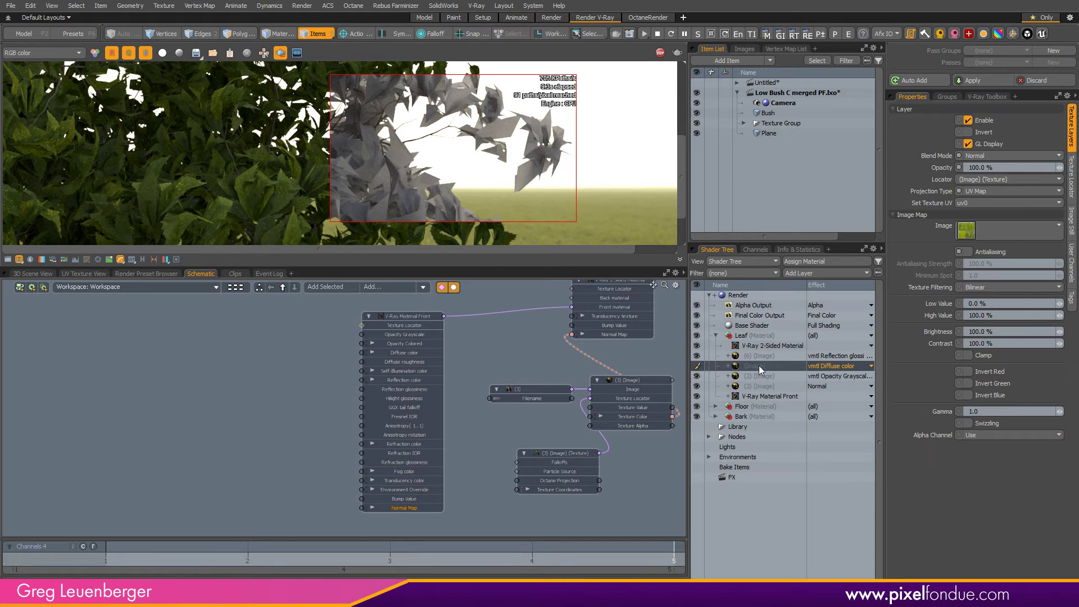
click(342, 291)
drag(395, 462, 204, 370)
drag(359, 468, 324, 341)
drag(393, 426, 129, 317)
drag(326, 338, 376, 353)
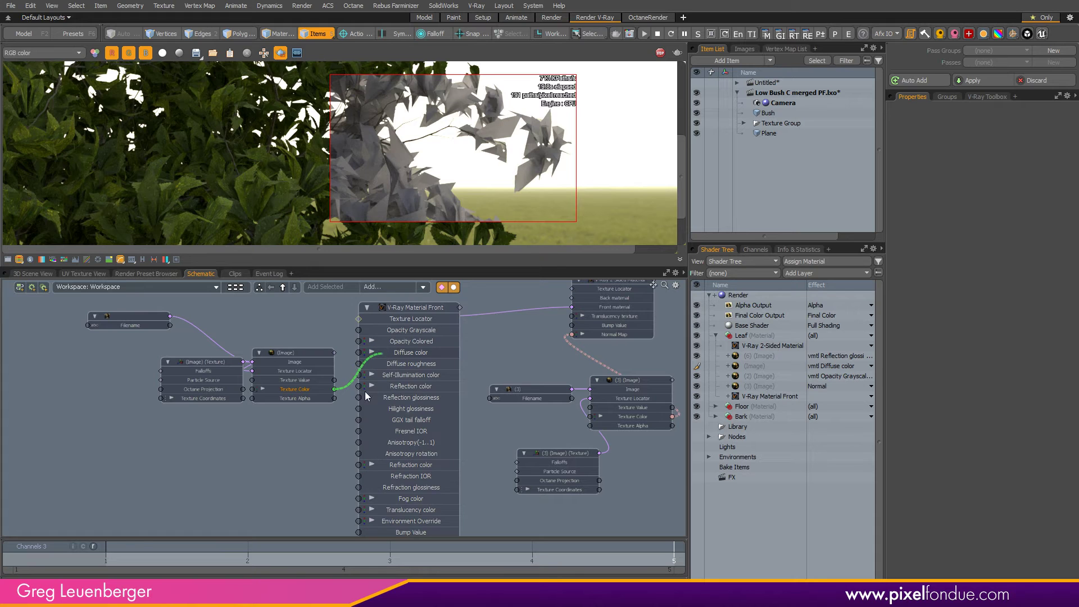
drag(118, 430, 273, 316)
drag(292, 353, 221, 322)
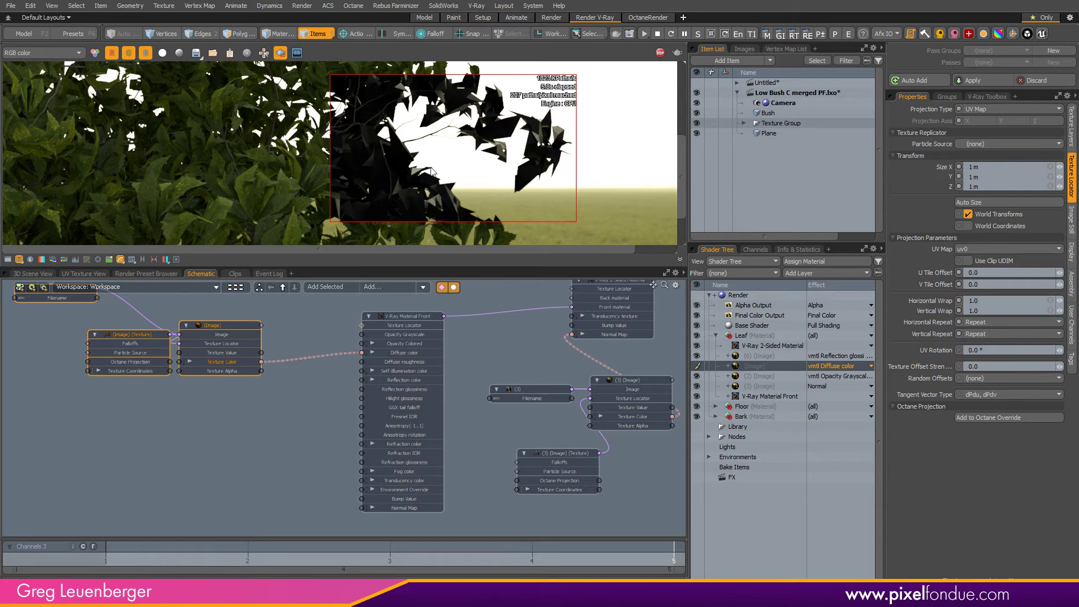
Add the (6) and (2) image nodes and arrange them at the lower left.
click(751, 355)
ctrl+click(759, 376)
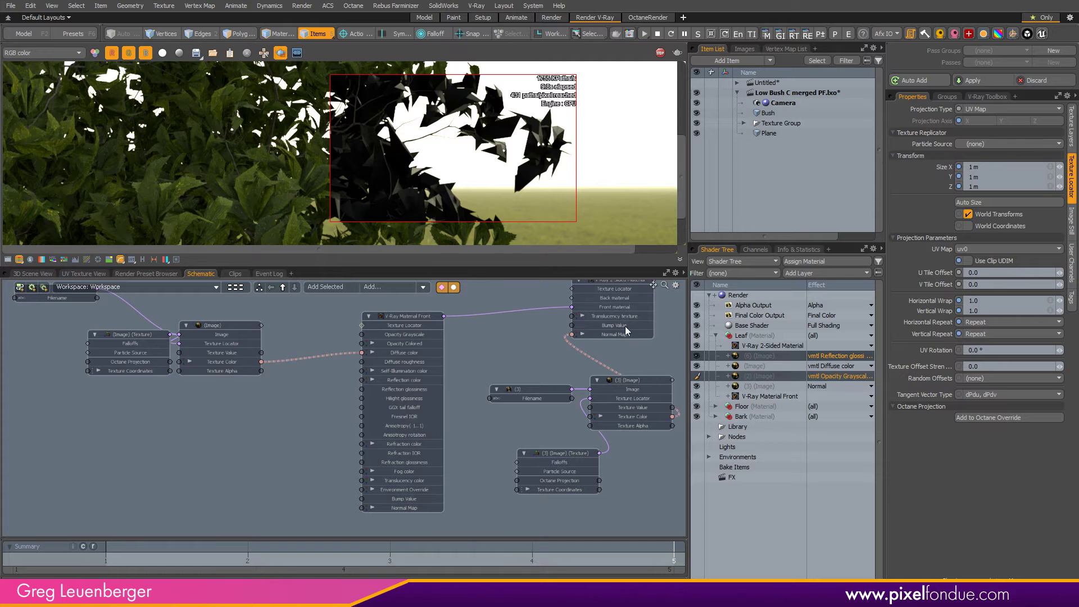
drag(350, 365, 346, 368)
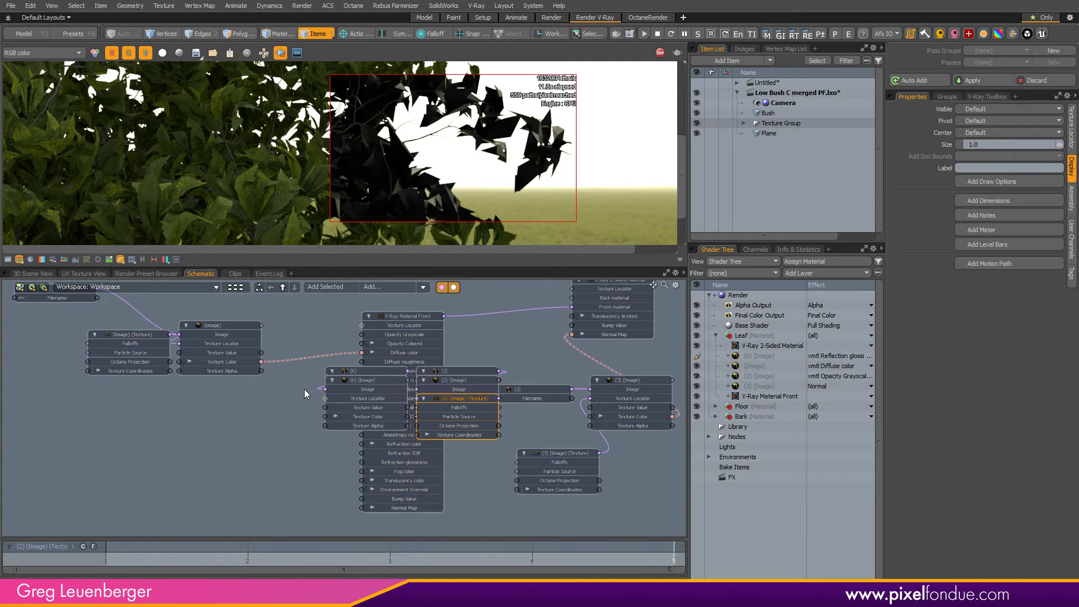
drag(448, 400, 227, 436)
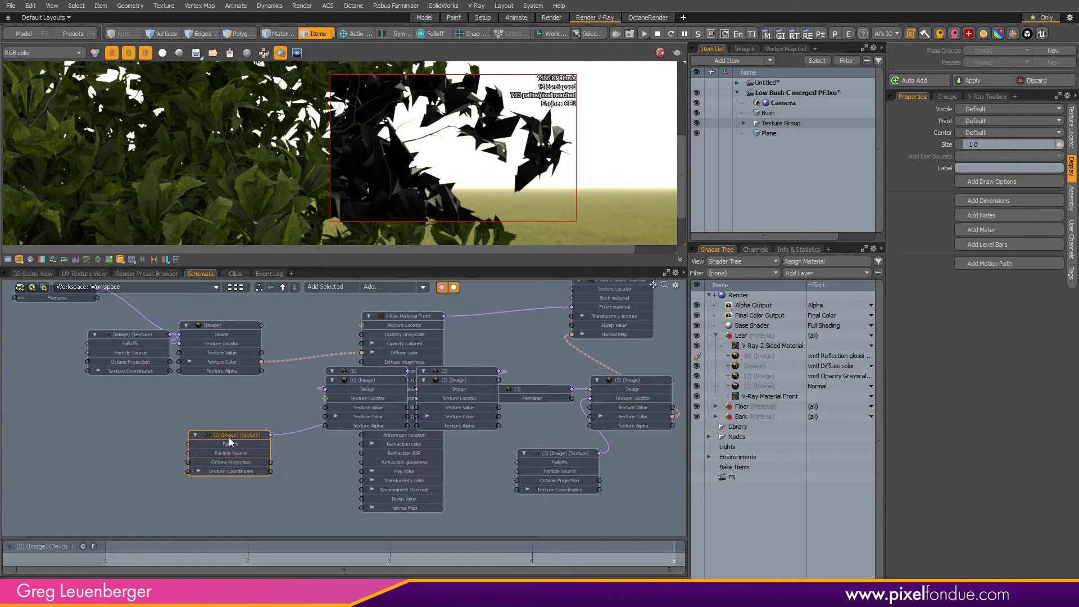
drag(356, 383, 238, 492)
drag(440, 373, 59, 431)
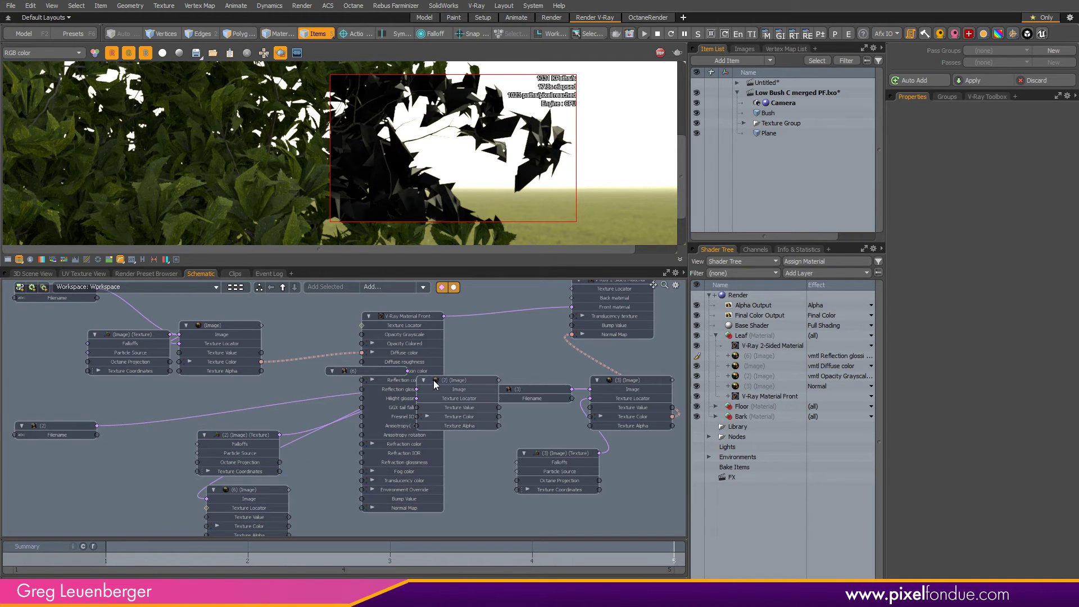
drag(433, 382, 225, 387)
drag(217, 445, 54, 479)
drag(56, 429, 38, 429)
drag(258, 373, 218, 411)
drag(366, 371, 119, 526)
middle_drag(263, 464, 304, 430)
scroll(326, 428, up, 3)
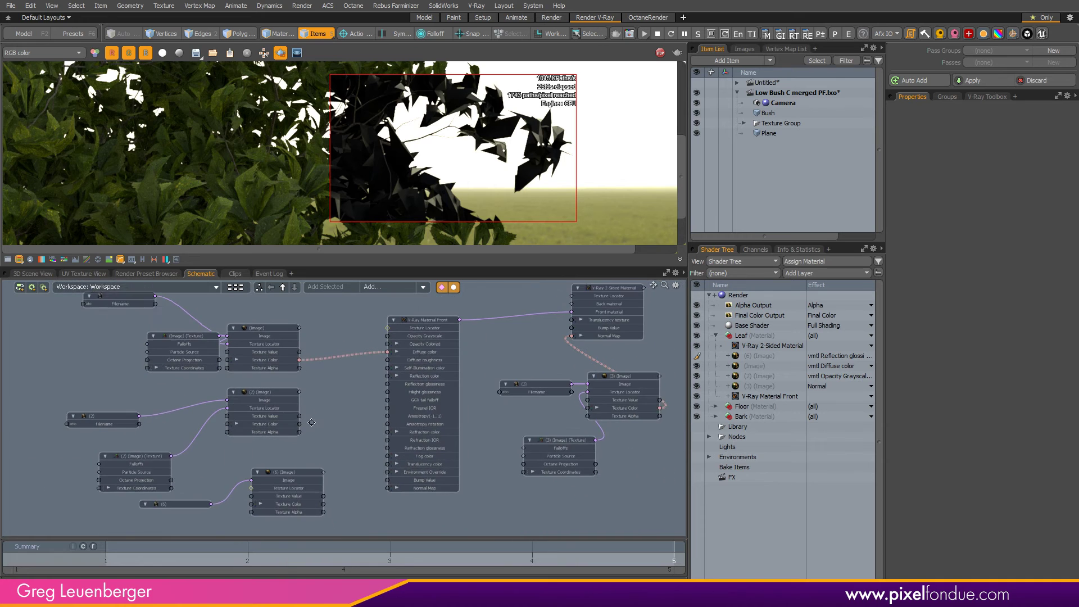
scroll(346, 423, down, 2)
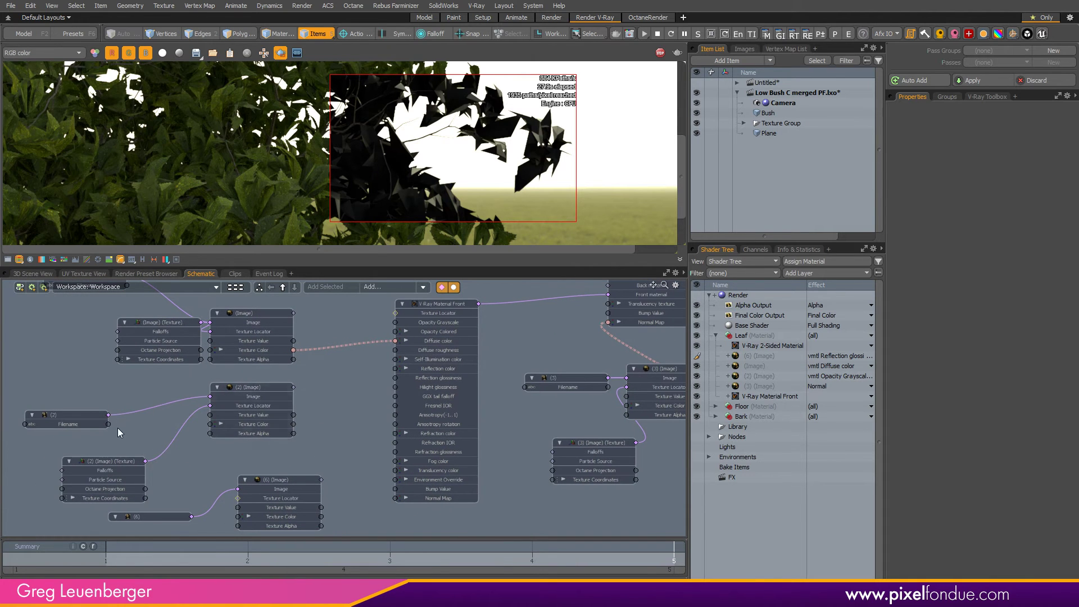
Wire the (2) image's Texture Color into the front material's Opacity Grayscale.
click(87, 427)
click(243, 388)
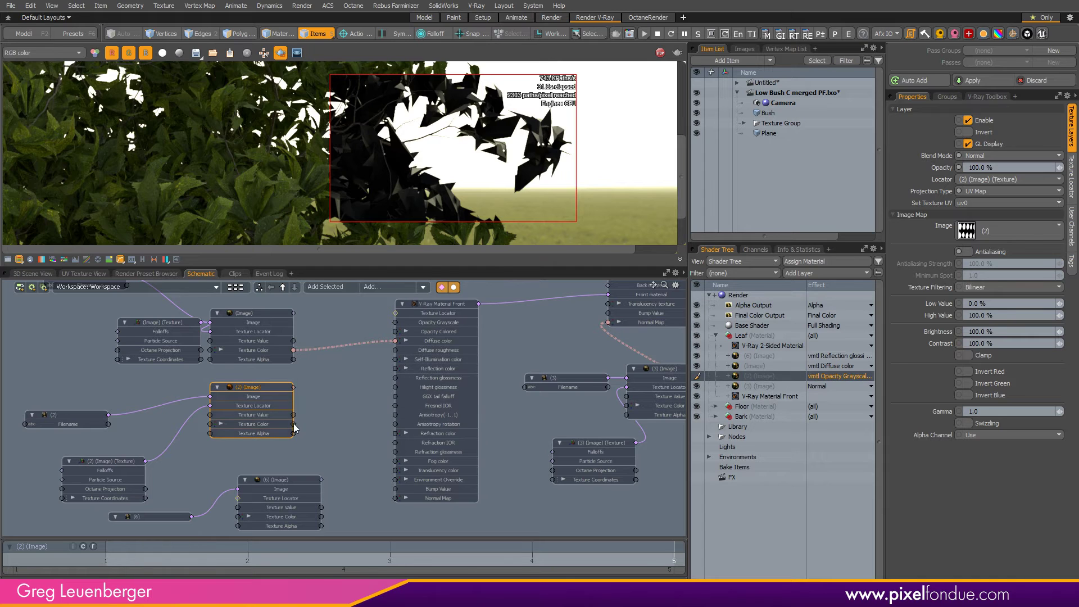
drag(294, 424, 423, 331)
drag(395, 332, 415, 321)
middle_drag(287, 436, 303, 457)
click(237, 444)
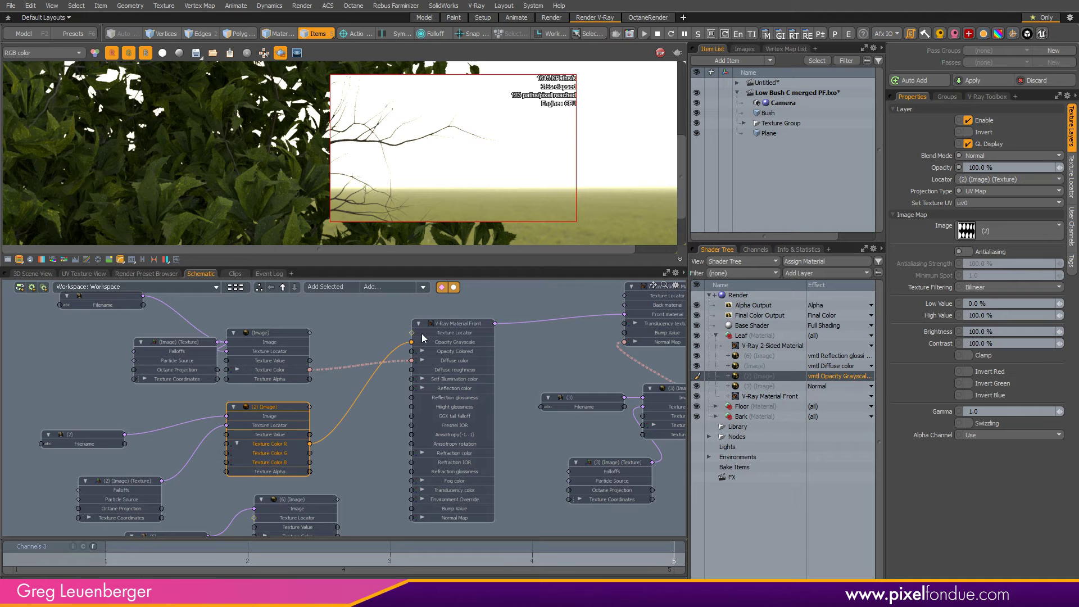
click(237, 444)
Wire the (6) image's Texture Color into the front material's Reflection glossiness.
middle_drag(364, 501, 334, 471)
click(272, 478)
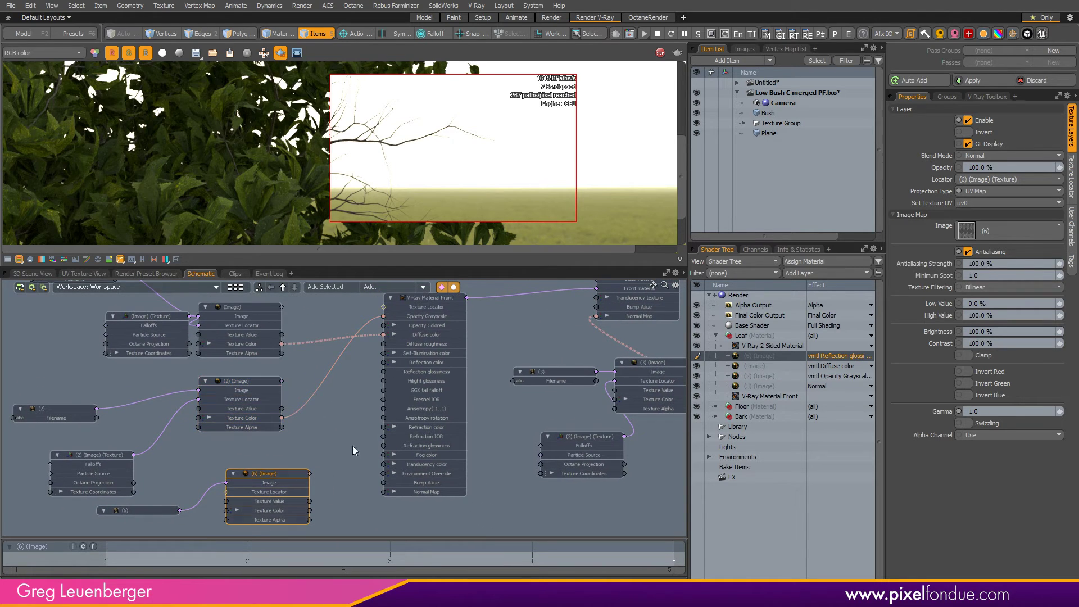
drag(309, 510, 397, 372)
scroll(340, 416, down, 3)
Duplicate V-Ray Material Front and rename the copy V-Ray Material Back.
click(363, 336)
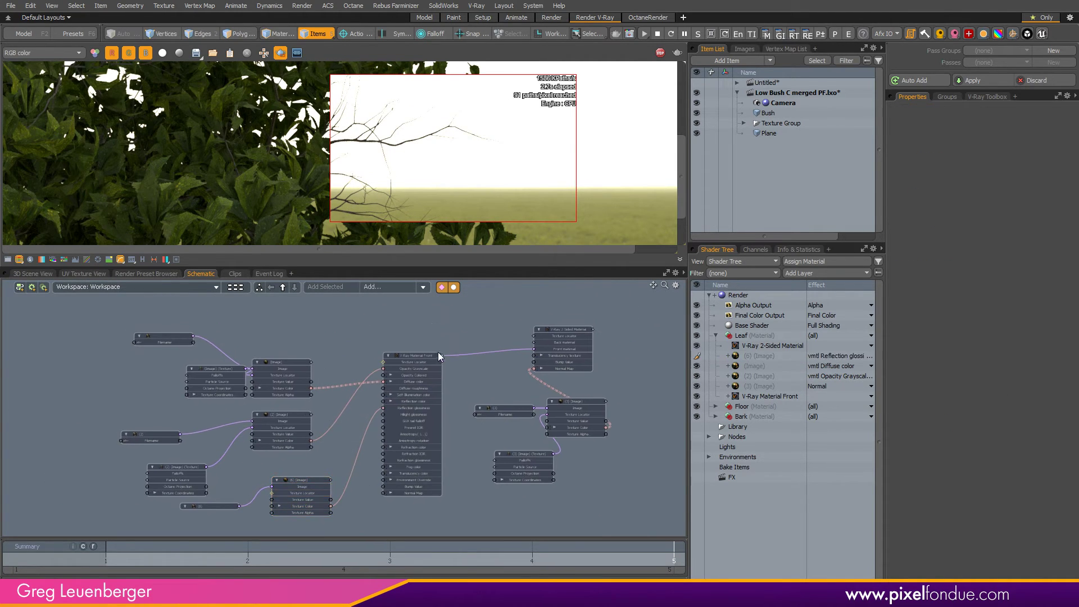
drag(440, 367, 436, 373)
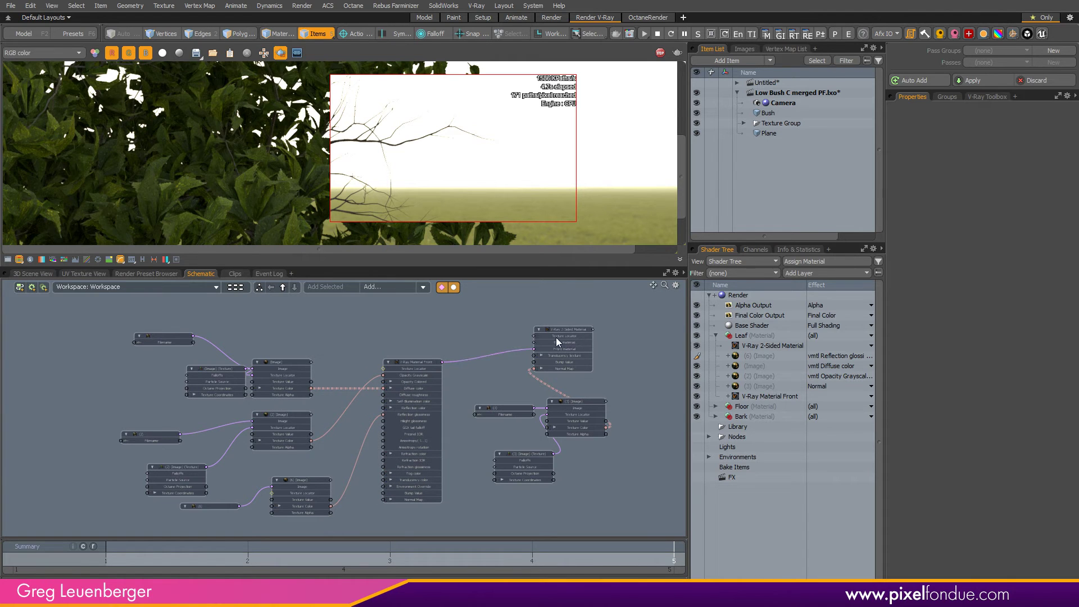
scroll(556, 339, up, 3)
scroll(591, 354, down, 3)
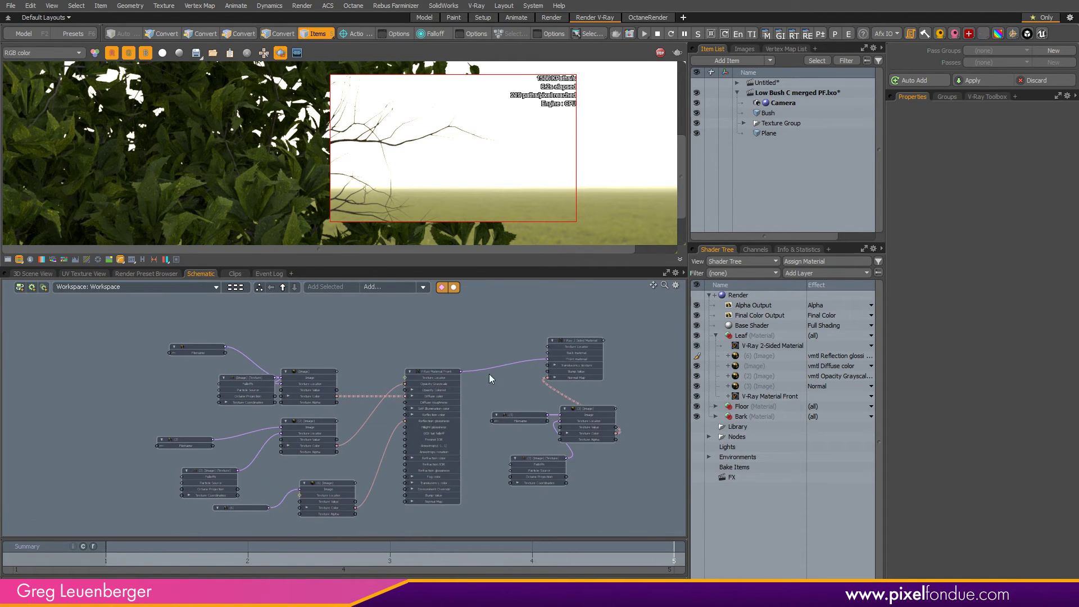
click(440, 372)
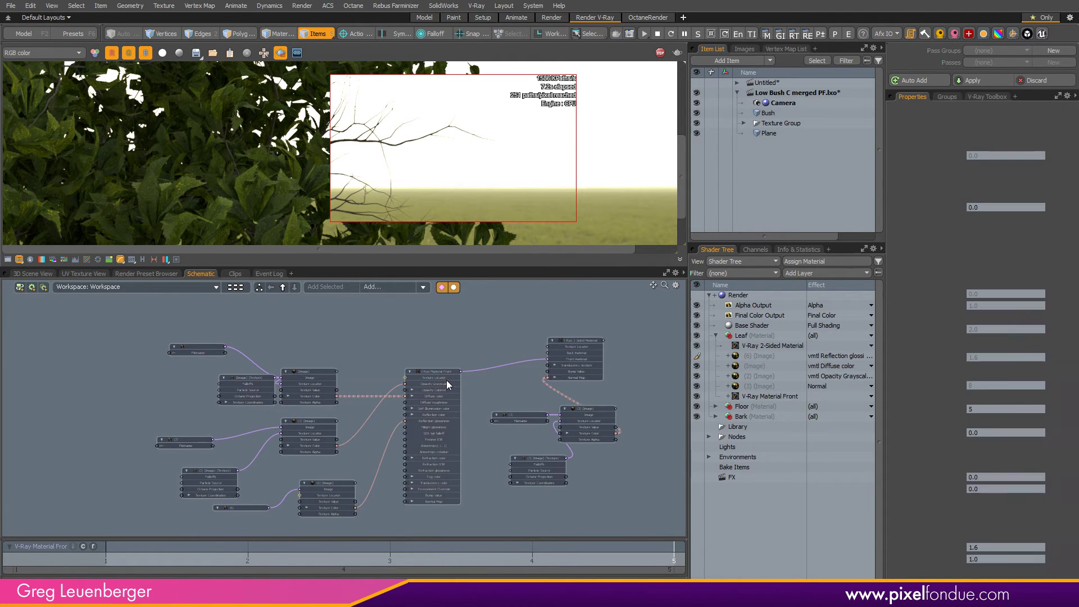
right_click(776, 396)
click(765, 450)
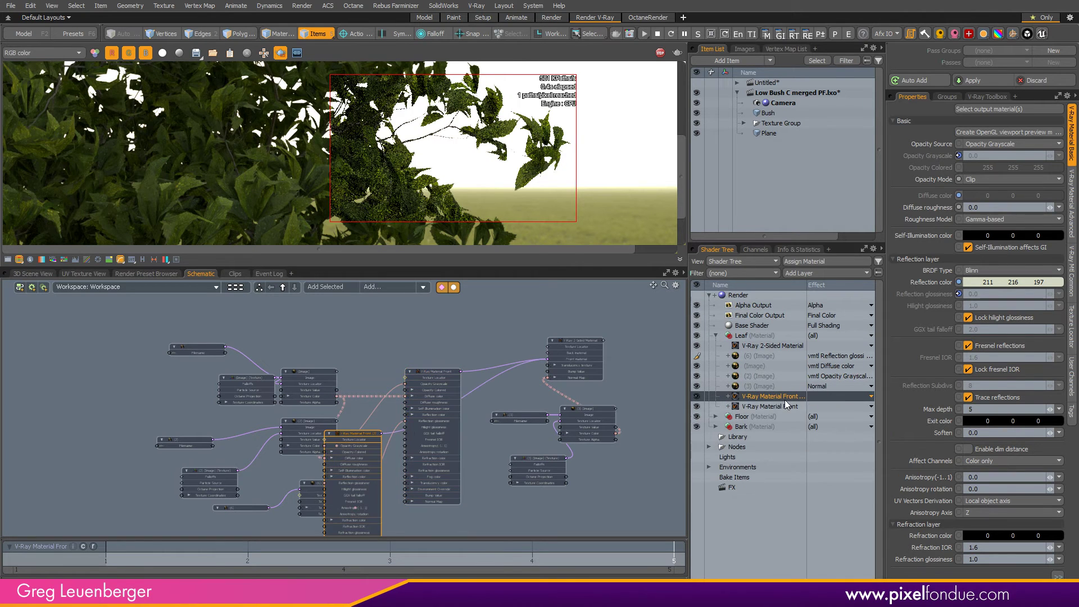
double_click(795, 397)
key(BackSpace)
text(Back)
key(Return)
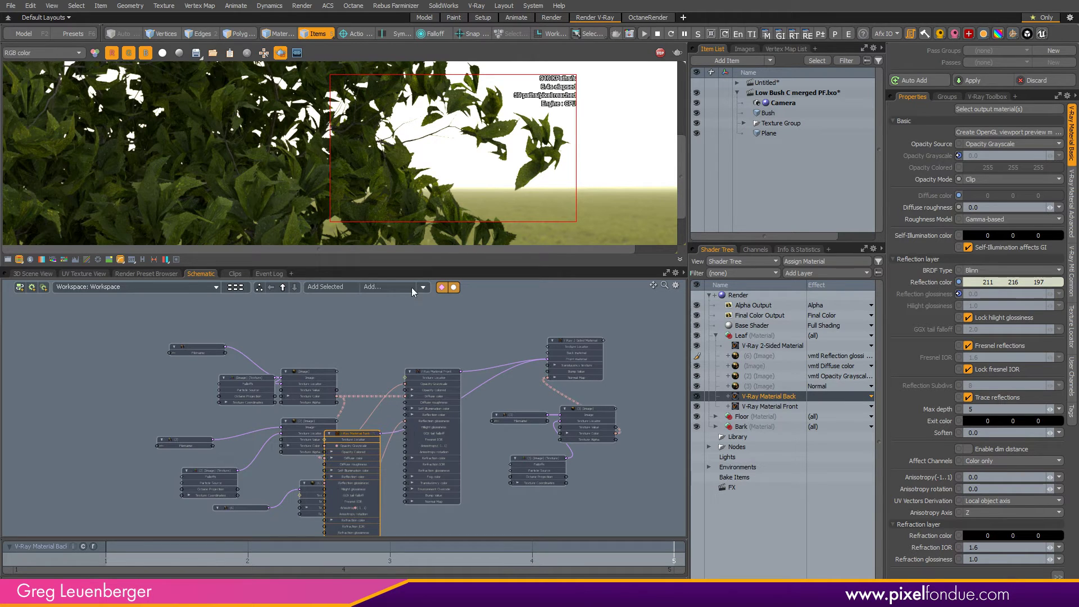
Place V-Ray Material Back near the 2-Sided node and wire it into Back material.
scroll(419, 341, down, 1)
middle_drag(419, 342, 418, 389)
drag(363, 467, 442, 251)
scroll(547, 382, up, 6)
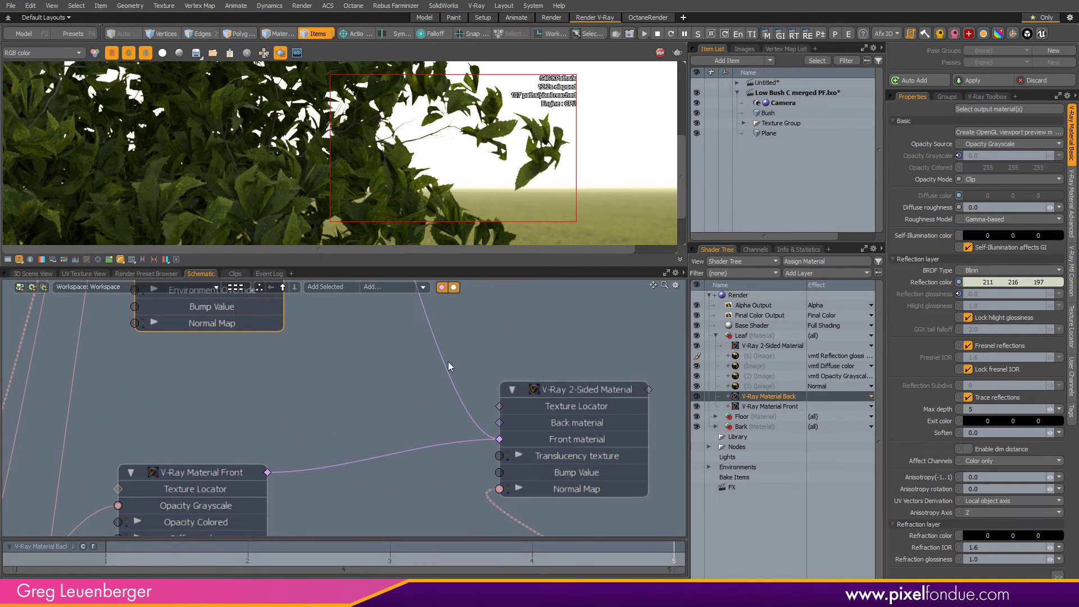
mouse_move(499, 439)
mouse_down()
mouse_move(418, 396)
mouse_move(499, 423)
mouse_up()
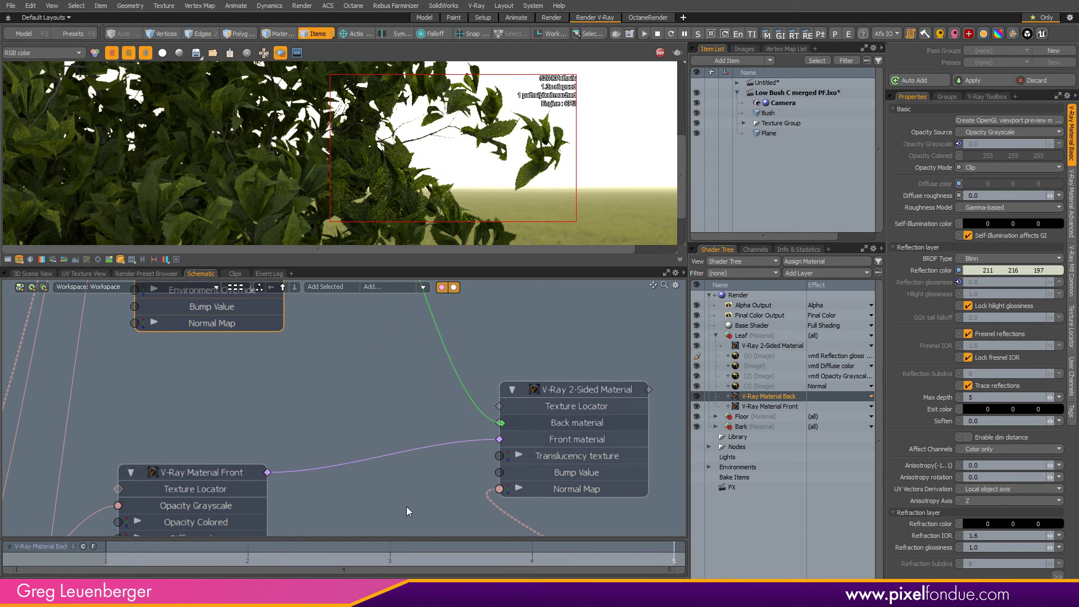
click(770, 346)
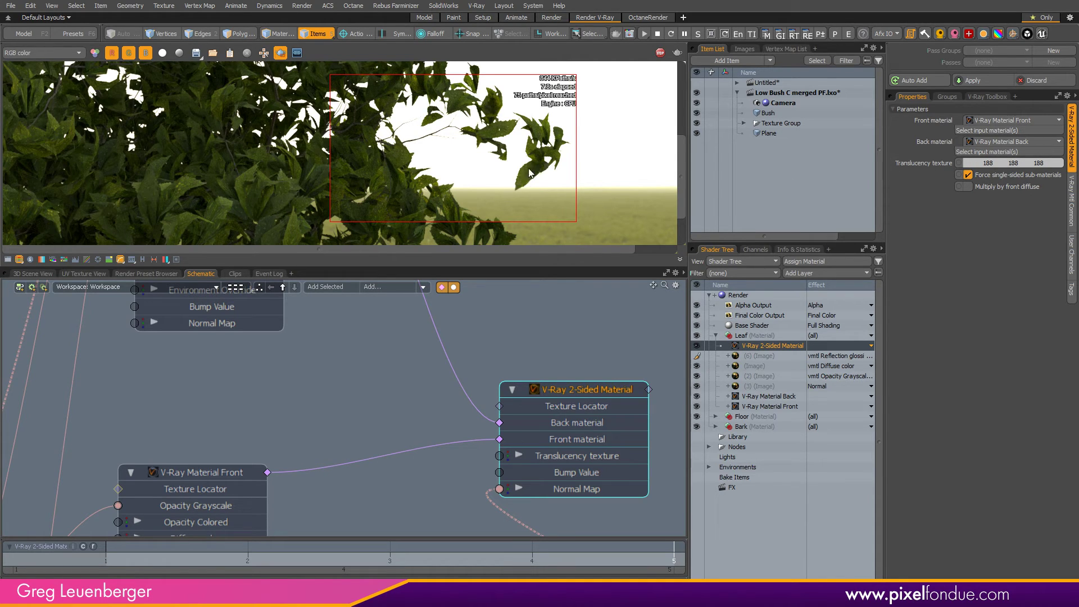
Set the 2-Sided Material's translucency colour to light grey 178, 178, 178.
drag(991, 170, 964, 169)
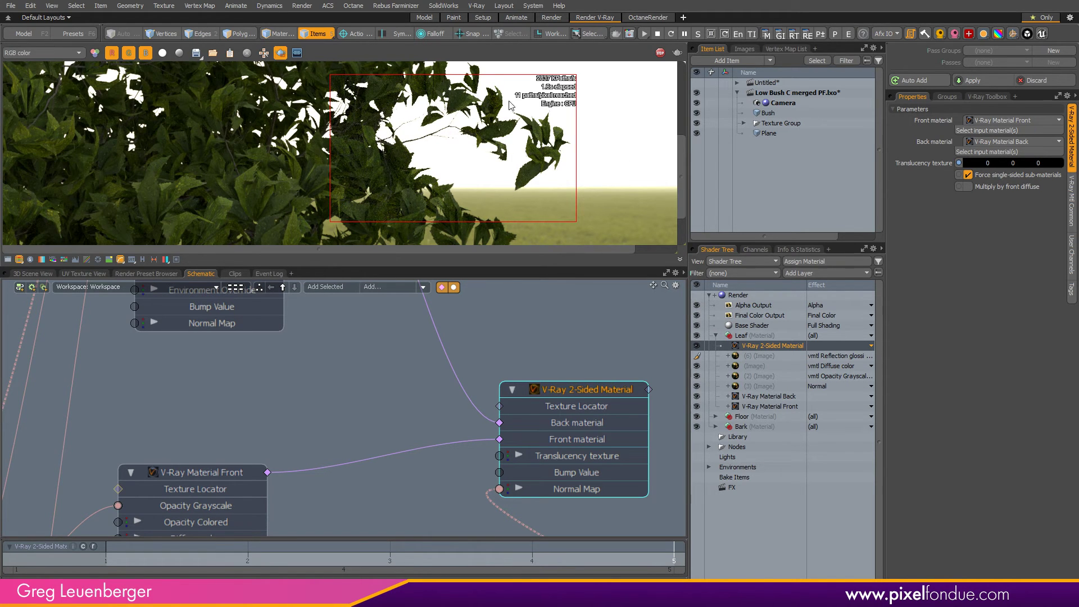
drag(977, 168, 1040, 169)
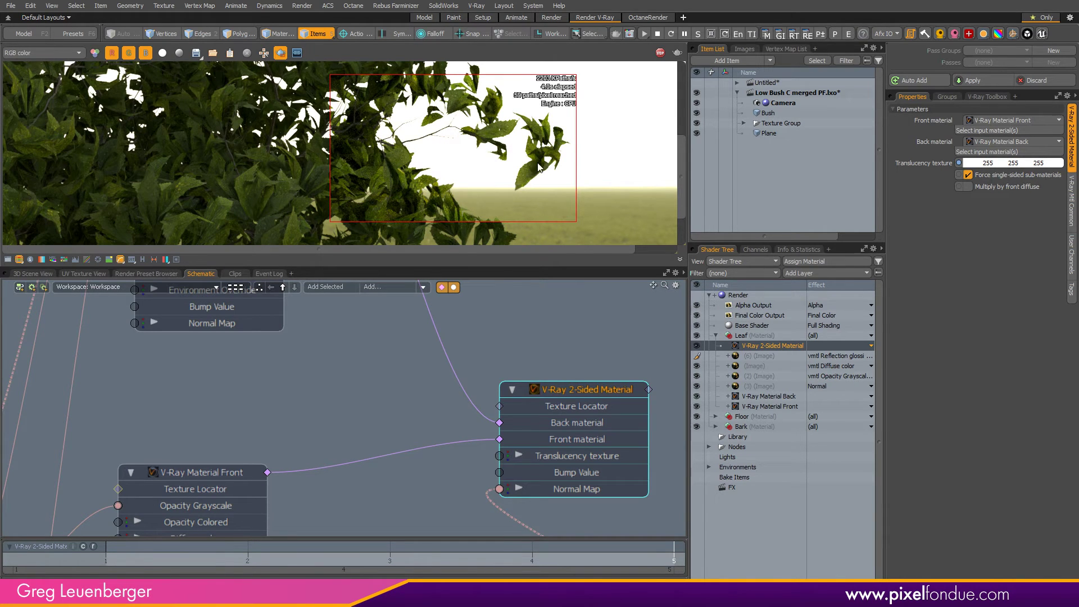
drag(1012, 168, 992, 168)
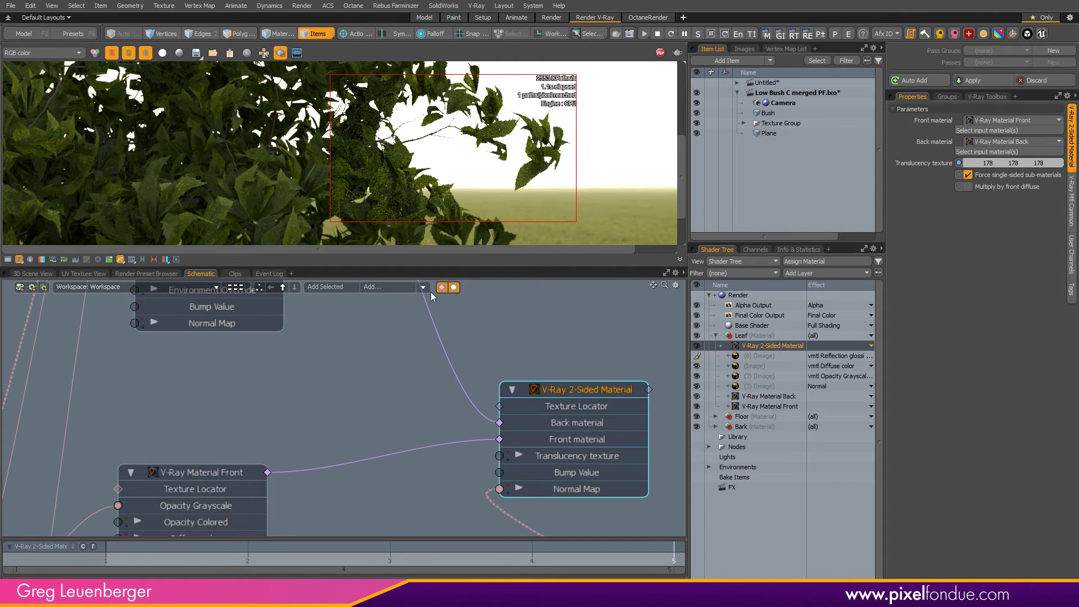
Marquee-select the left group of image nodes and move them up and left.
scroll(502, 334, down, 8)
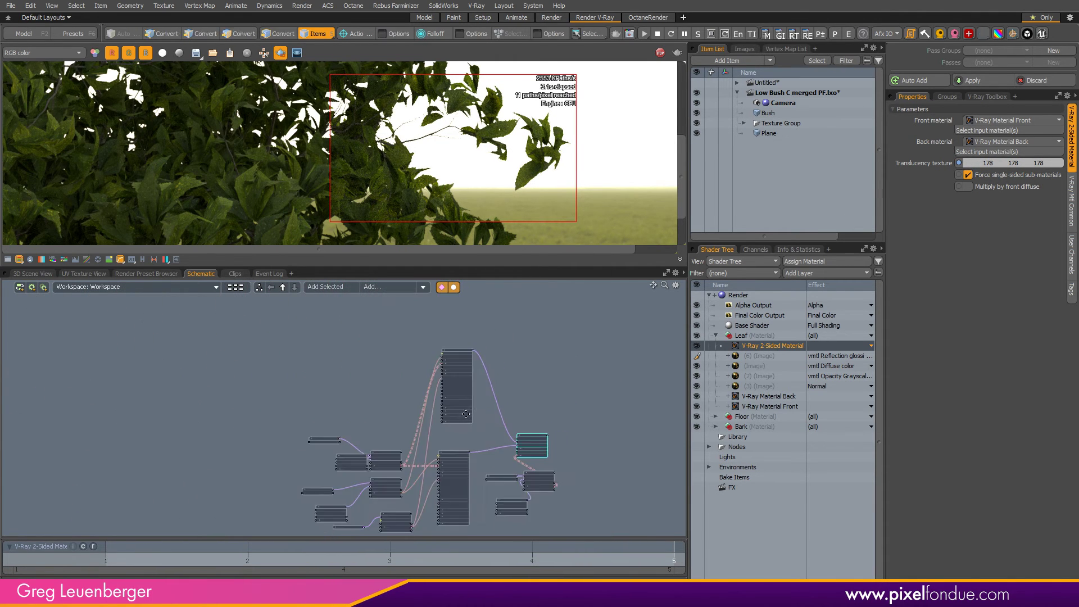
drag(272, 398, 417, 533)
drag(391, 445, 267, 394)
Add a V-Ray Color Correct node to the Schematic and position it near the image nodes.
click(352, 340)
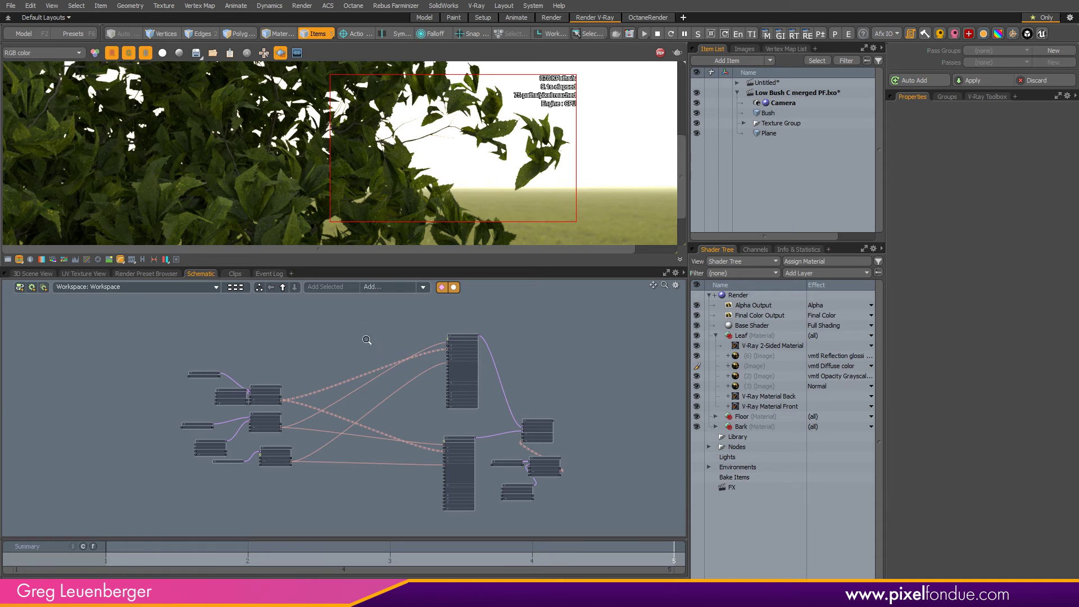
ctrl+alt+drag(364, 346, 423, 313)
click(404, 286)
text(v)
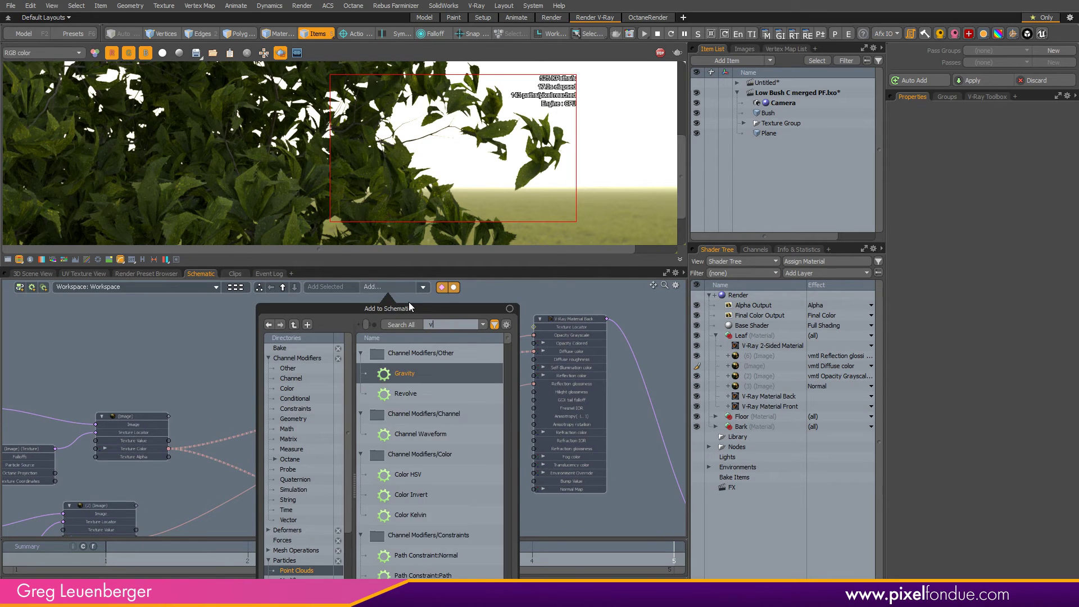
text(-ray colo)
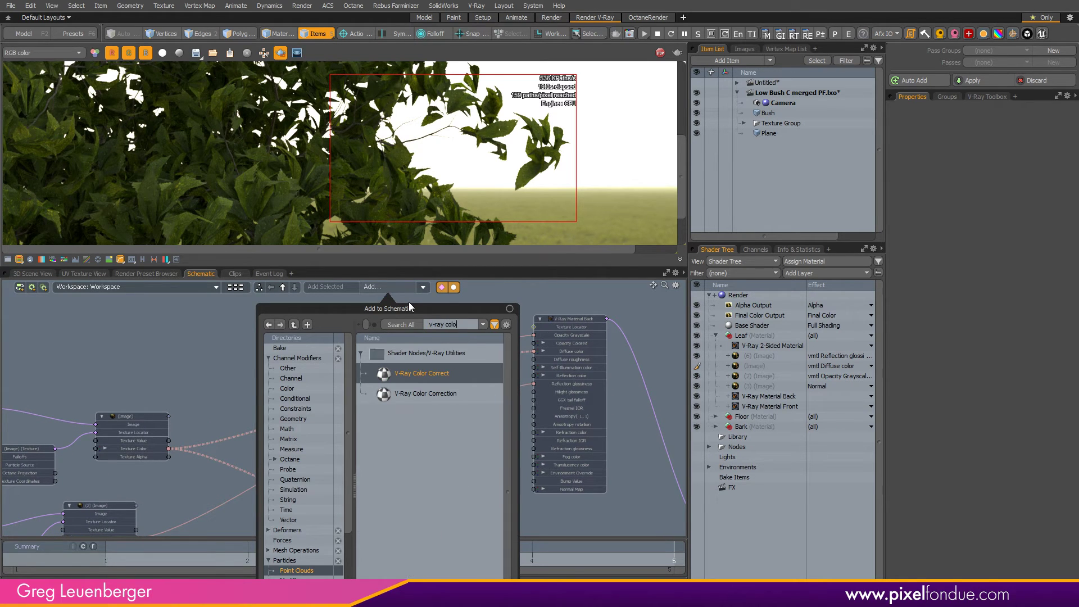
double_click(431, 374)
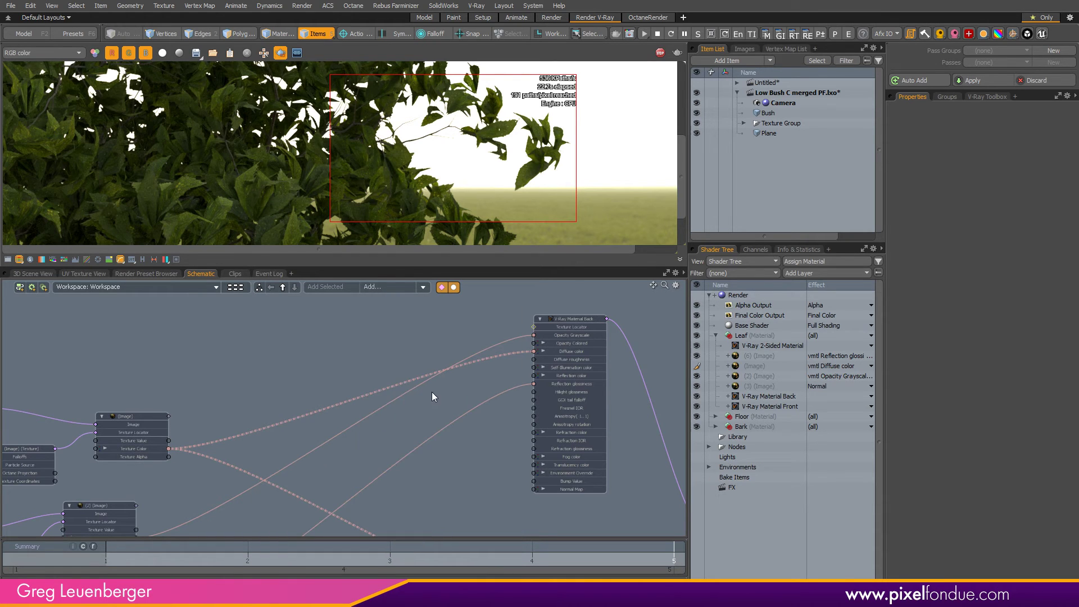
drag(418, 386, 373, 289)
ctrl+alt+drag(420, 345, 489, 376)
drag(494, 315, 391, 394)
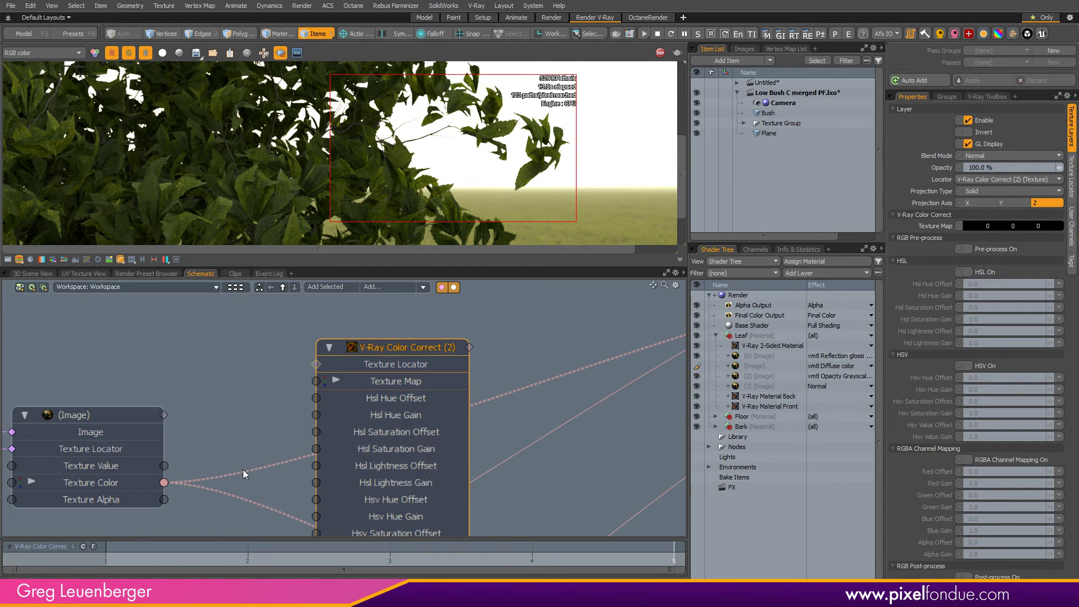
Link the diffuse image's Texture Color into the Color Correct node's Texture Map.
drag(242, 470, 336, 380)
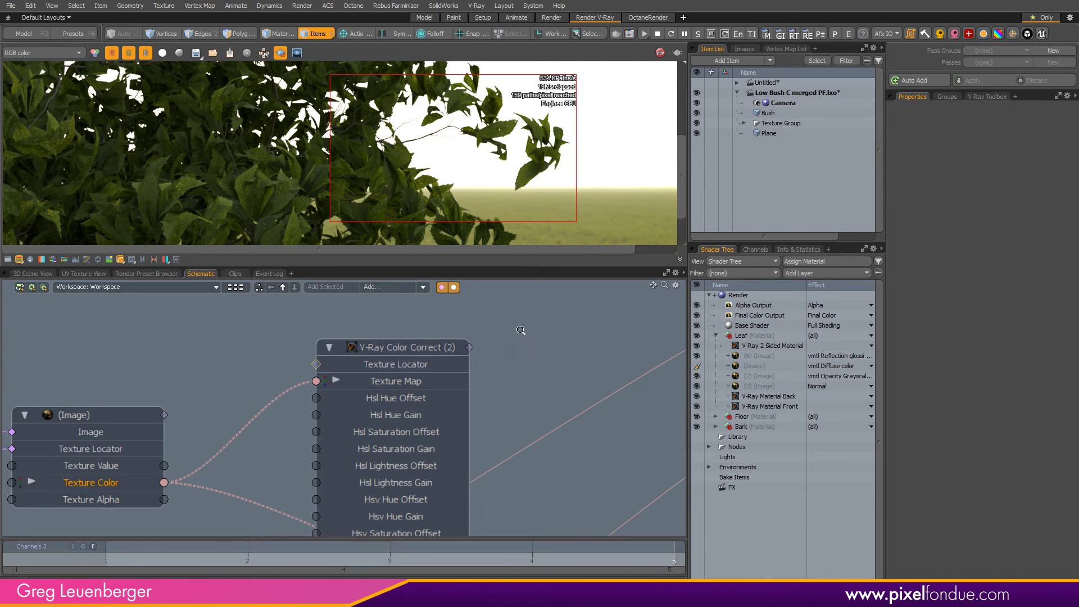
scroll(505, 332, down, 1)
scroll(504, 332, down, 2)
middle_drag(407, 385, 383, 424)
drag(401, 424, 427, 320)
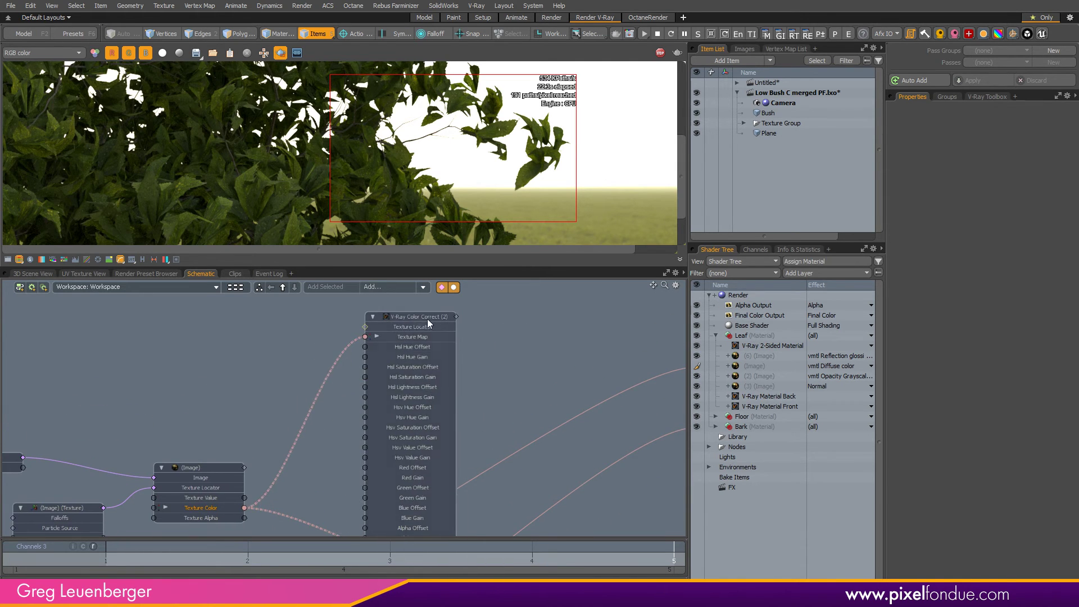
double_click(753, 366)
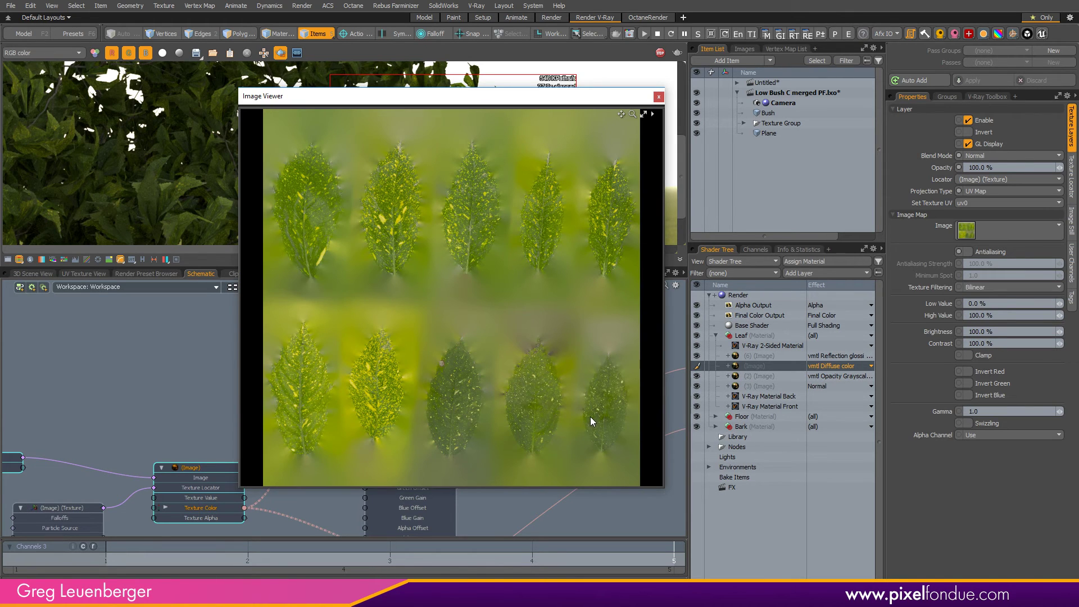
click(658, 97)
Feed the Color Correct output into V-Ray Material Back's Diffuse color.
scroll(499, 376, down, 2)
middle_drag(390, 398, 339, 361)
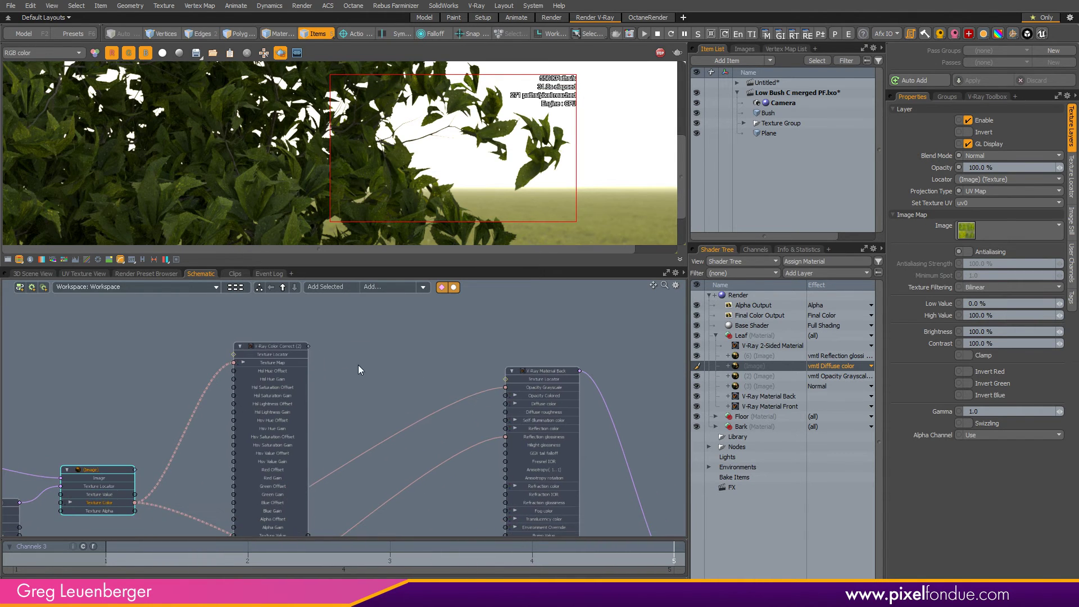
scroll(312, 509, up, 3)
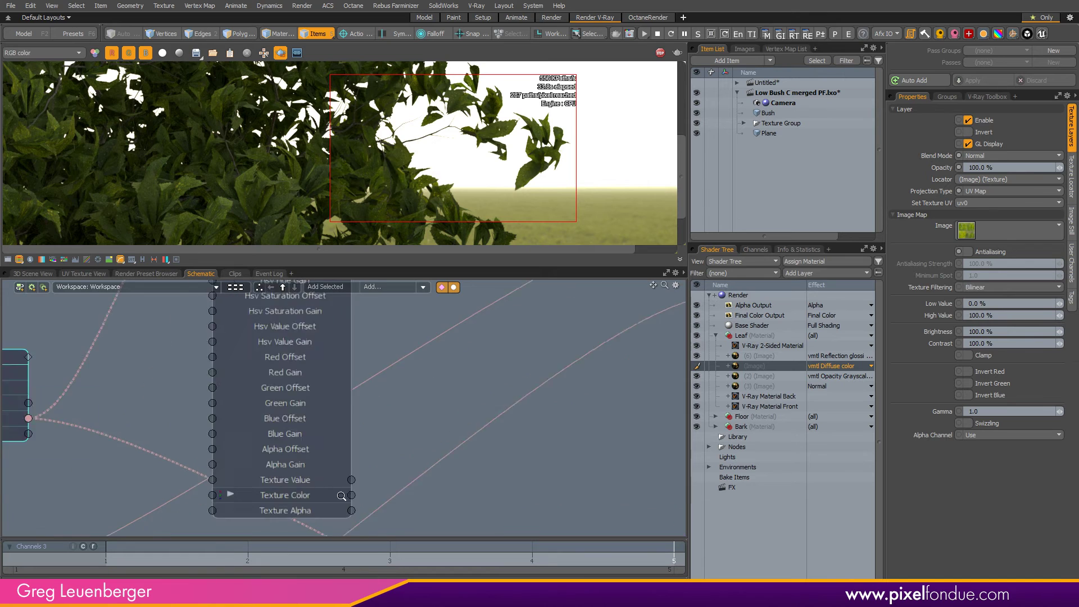
middle_drag(298, 516, 288, 514)
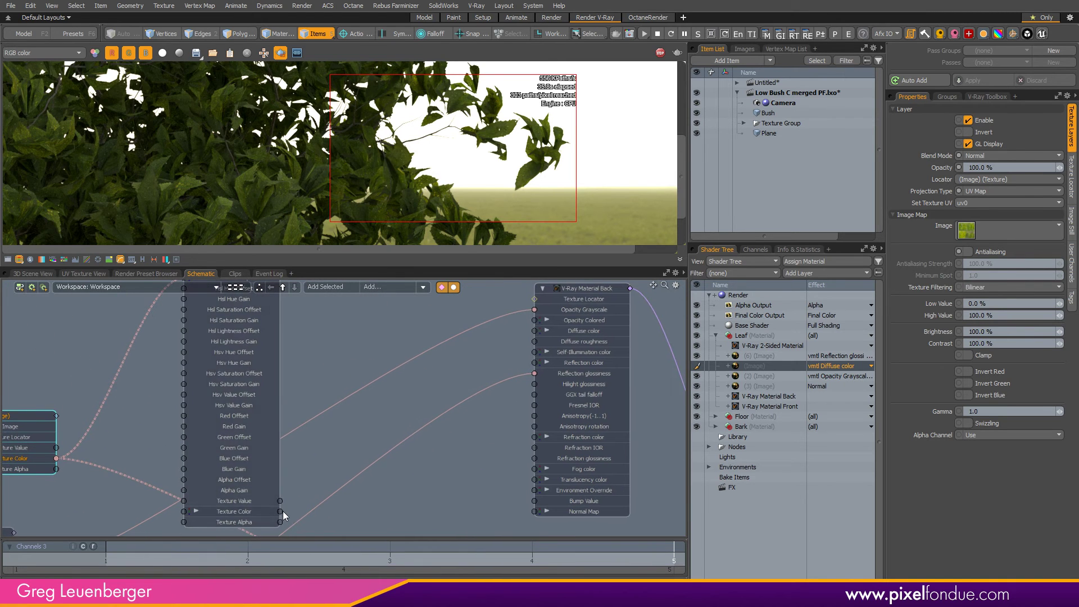
drag(280, 512, 584, 331)
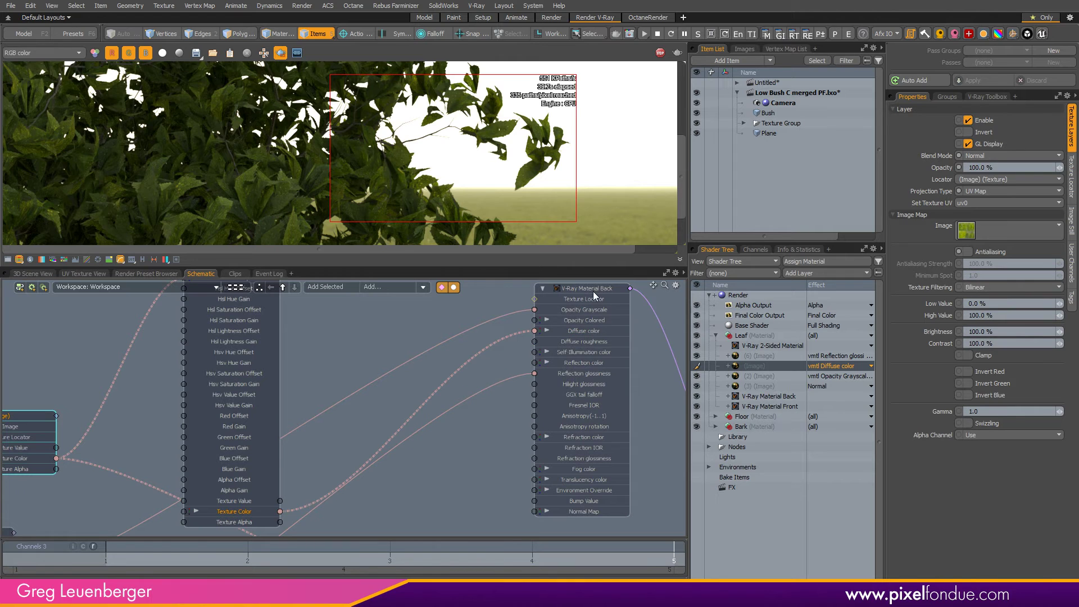
middle_drag(581, 299, 688, 385)
drag(371, 342, 428, 325)
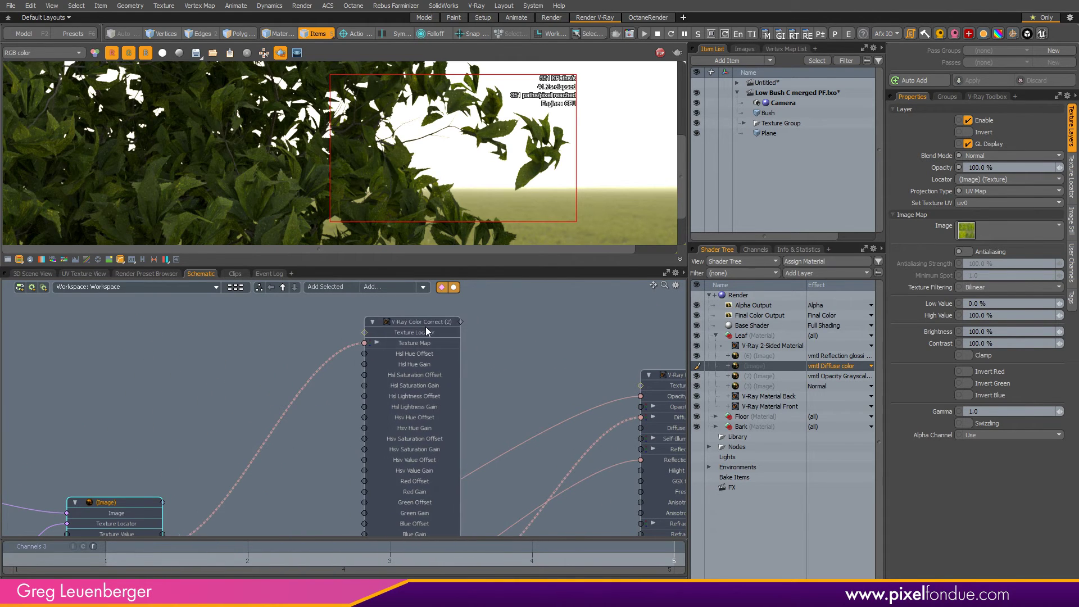
Enable HSV on the V-Ray Color Correct node and set Hsv Saturation Gain to 0.5.
click(428, 325)
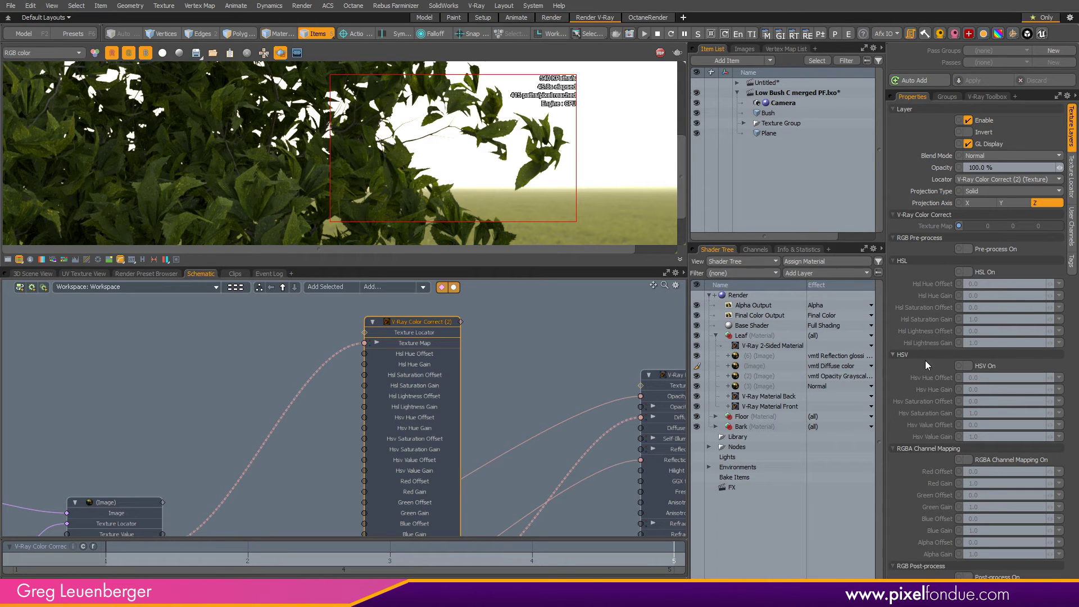
click(983, 366)
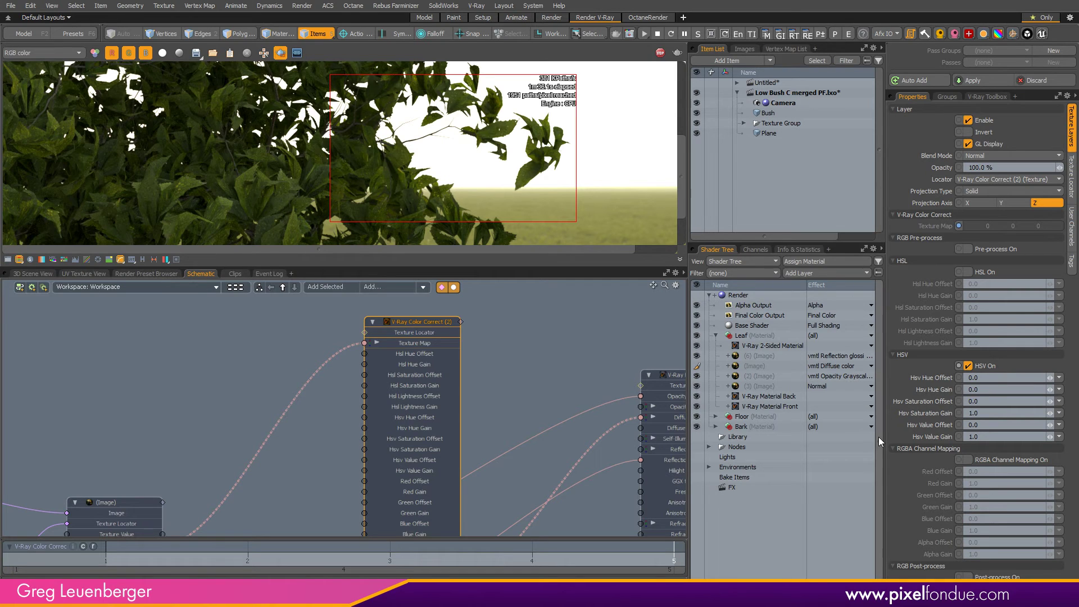
click(997, 412)
text(0.5)
key(Return)
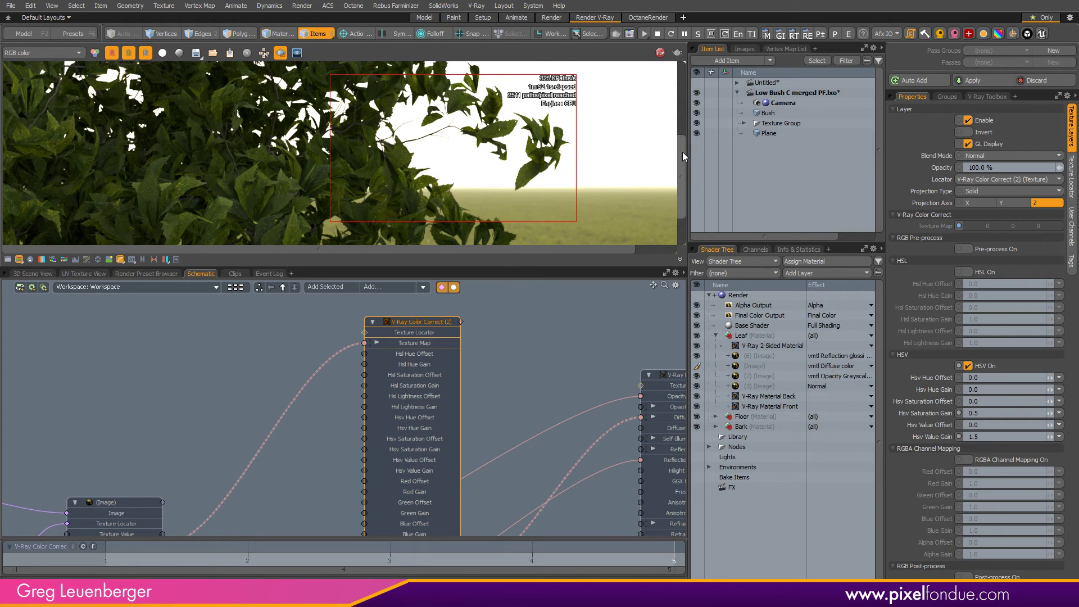
Render a larger region over the bush with automatic refresh turned on.
drag(684, 153, 682, 144)
drag(532, 118, 110, 221)
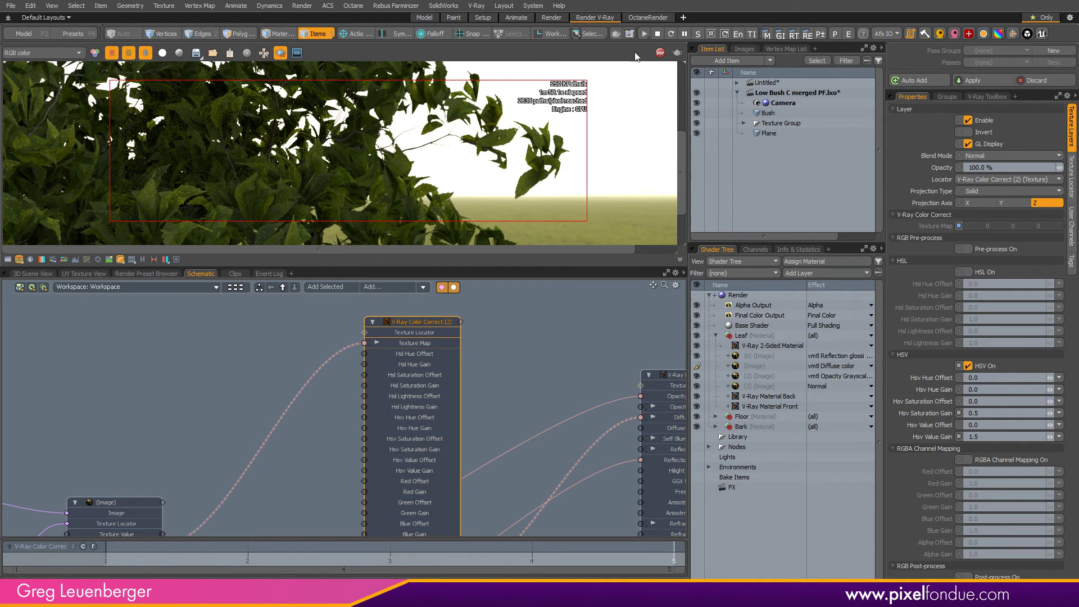
click(671, 33)
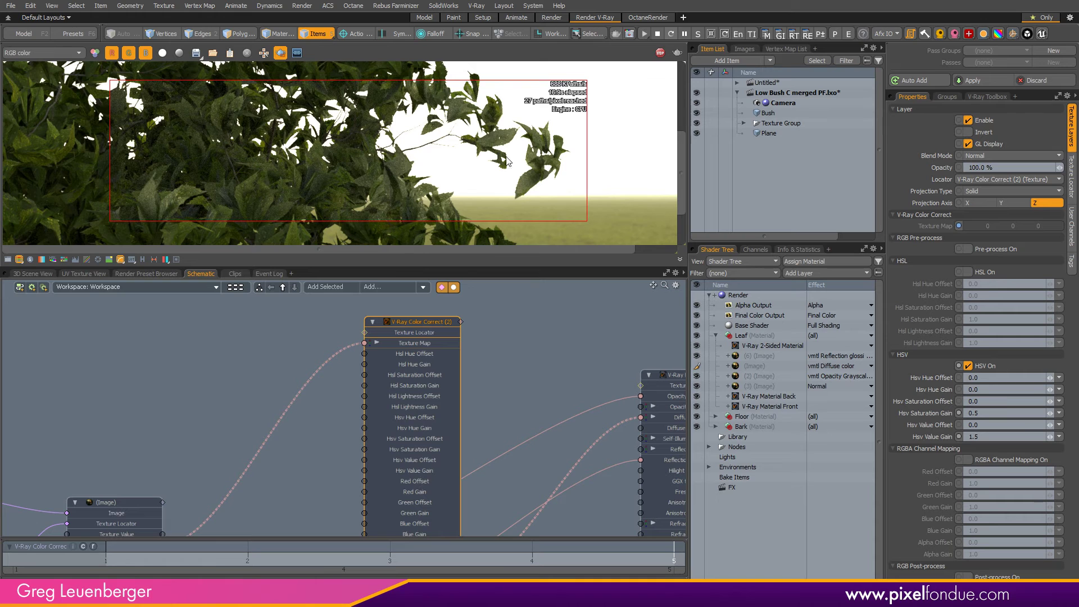
Try an Hsv Hue Offset of 180, then set it back to 0.
click(520, 322)
click(405, 405)
click(1007, 379)
text(180)
key(Return)
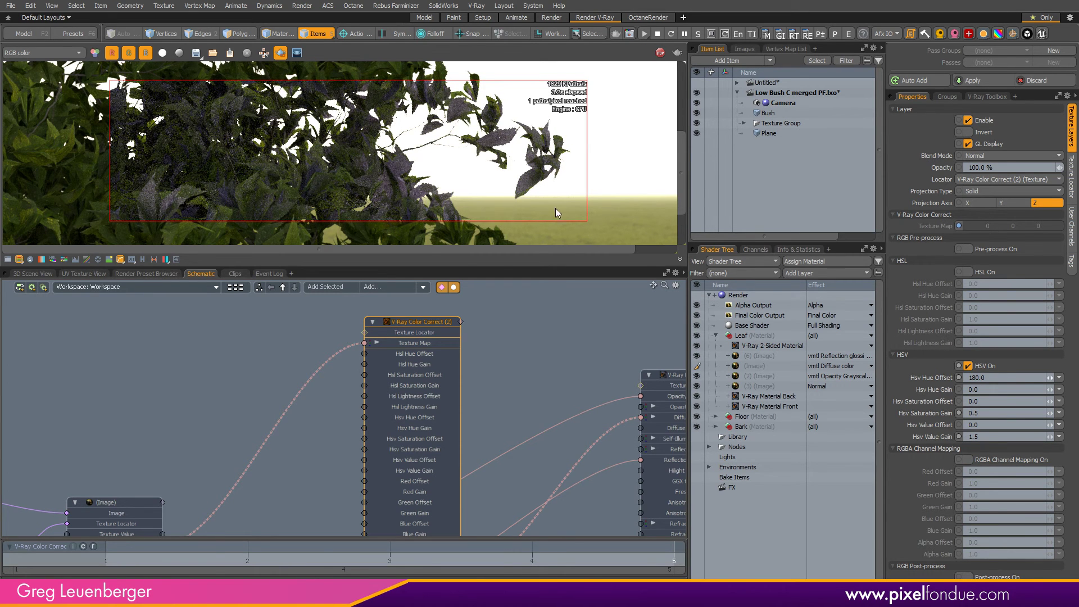
click(998, 376)
text(0)
key(Return)
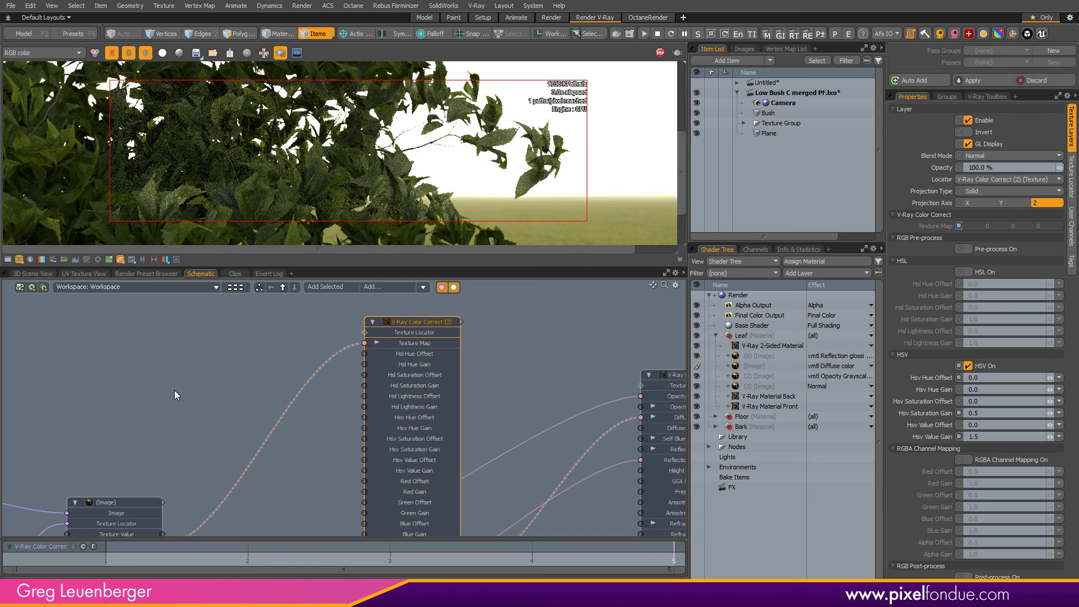
Set the V-Ray 2-Sided Material's translucency colour to black 0, 0, 0.
scroll(524, 374, down, 2)
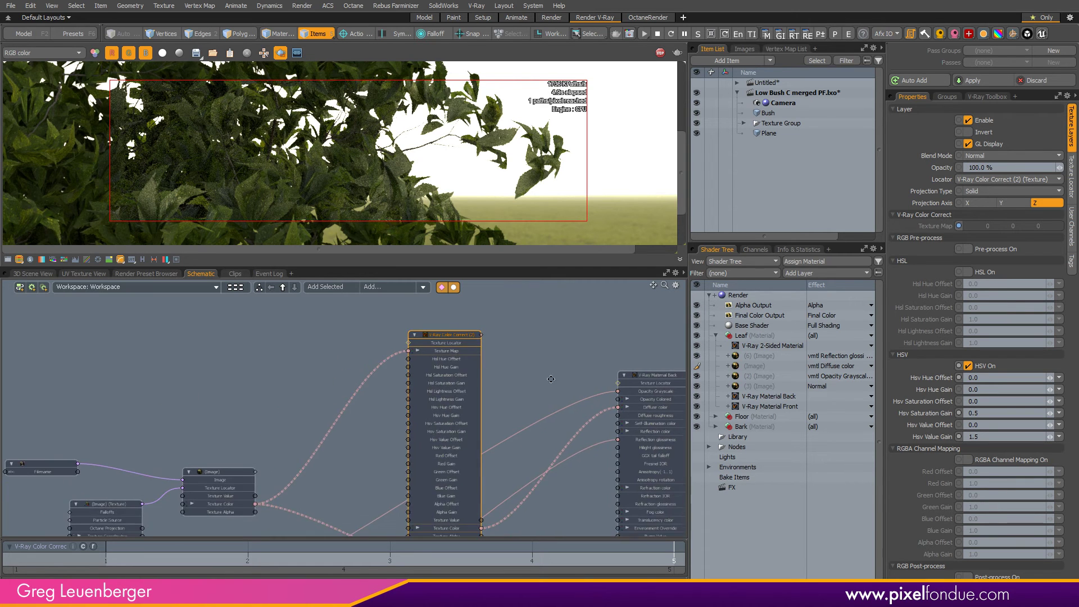
middle_drag(524, 375, 359, 366)
middle_drag(582, 383, 509, 323)
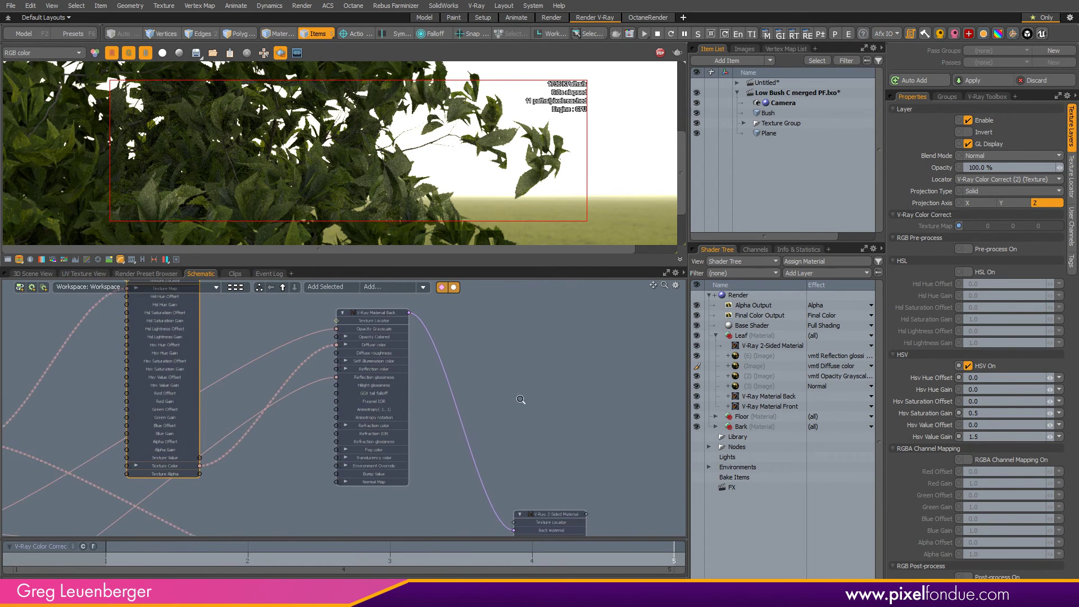
scroll(522, 403, down, 1)
click(539, 456)
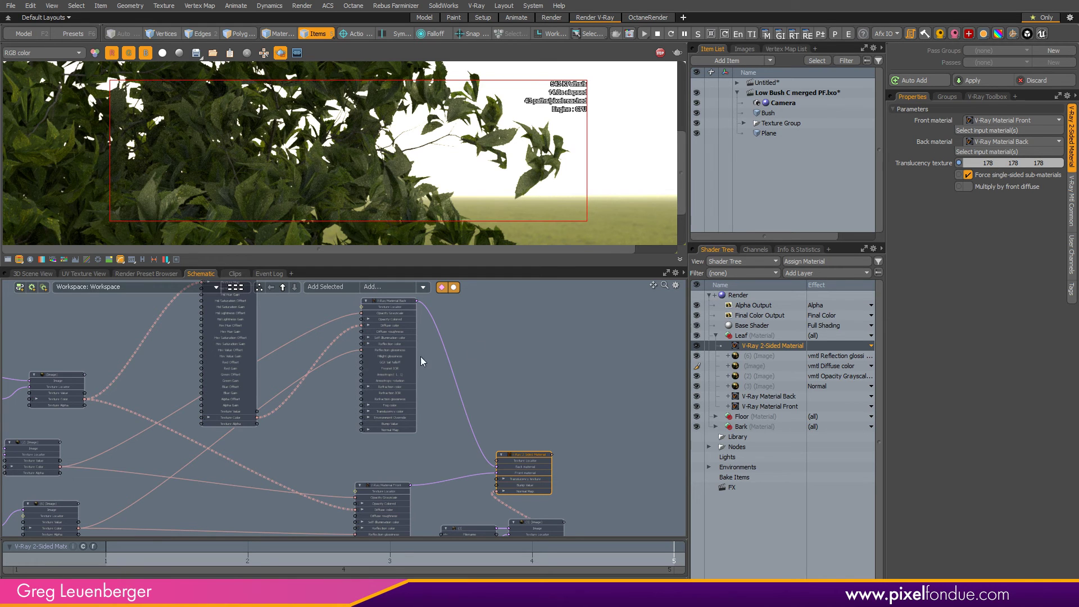
drag(1004, 167, 775, 210)
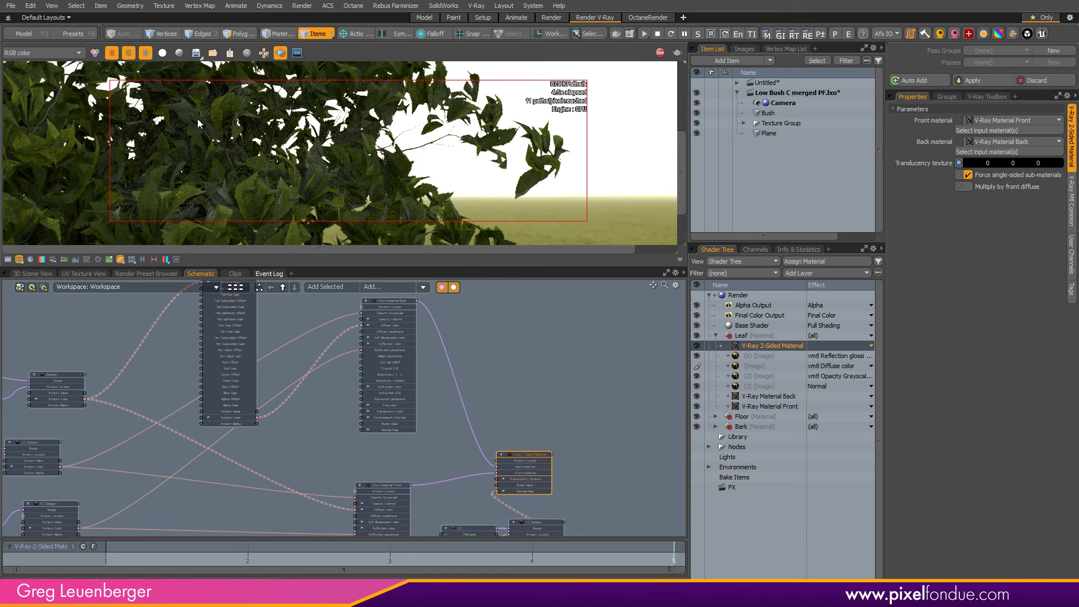
Enlarge the render view by dragging the divider down over the node graph.
middle_drag(449, 283, 448, 402)
drag(449, 403, 449, 402)
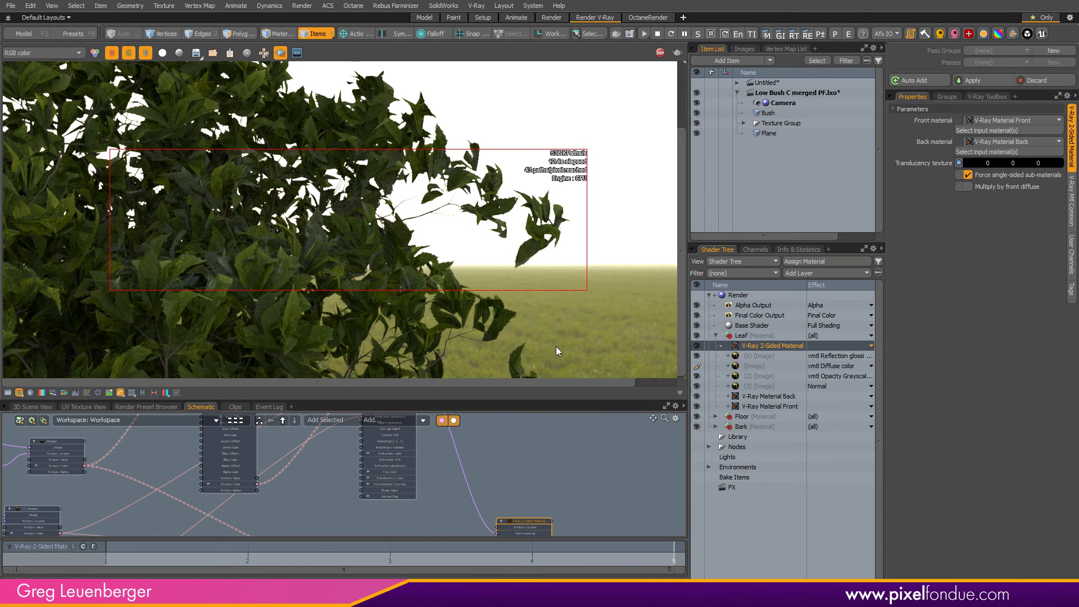
scroll(557, 351, up, 2)
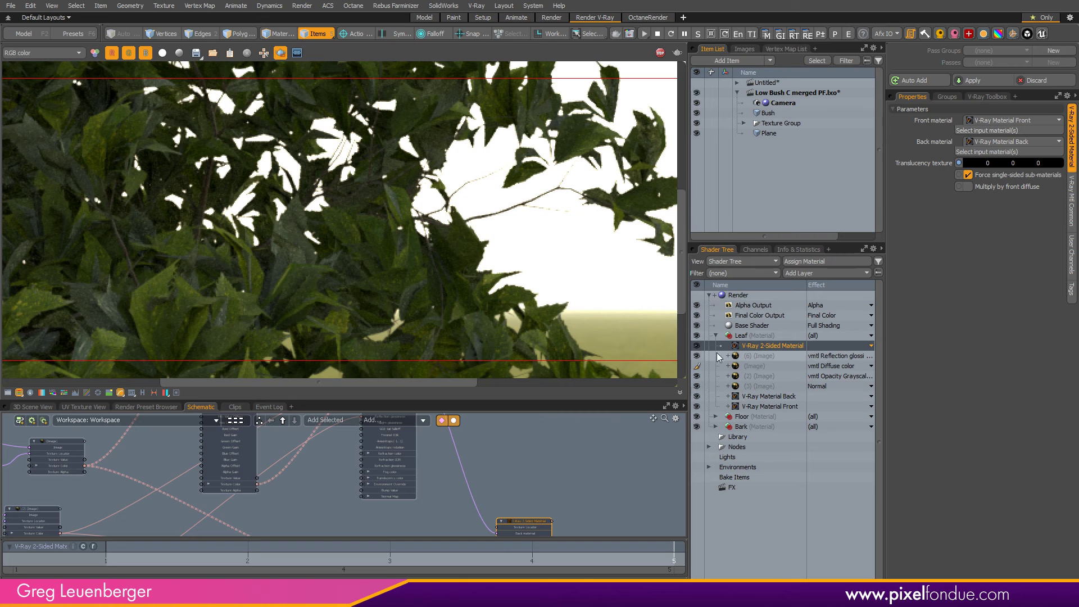
Add an Image Map layer with the leaf texture to the Leaf material.
click(757, 336)
click(805, 273)
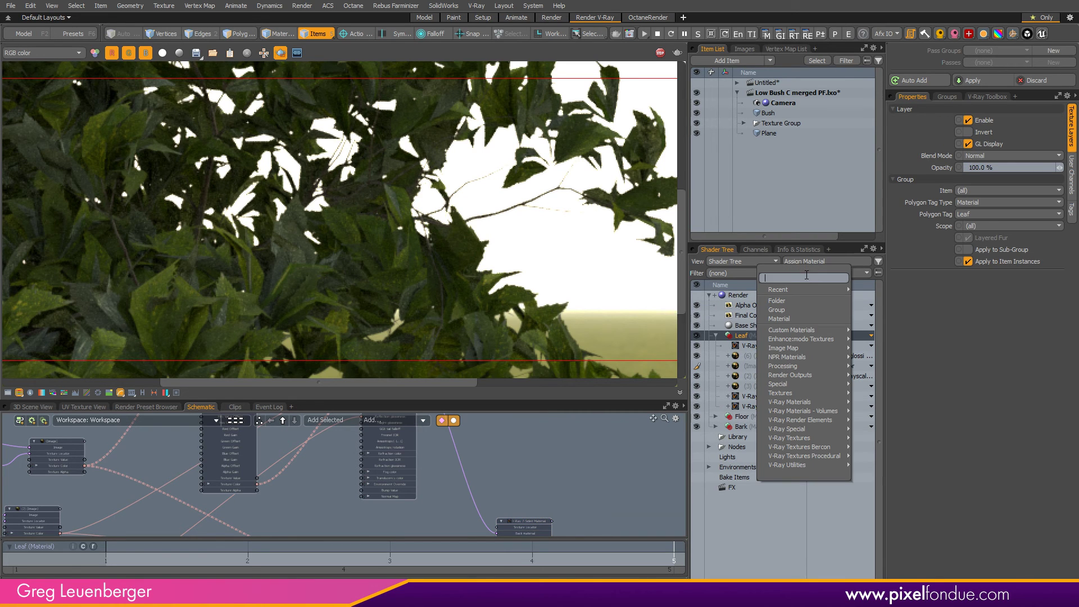
mouse_move(799, 348)
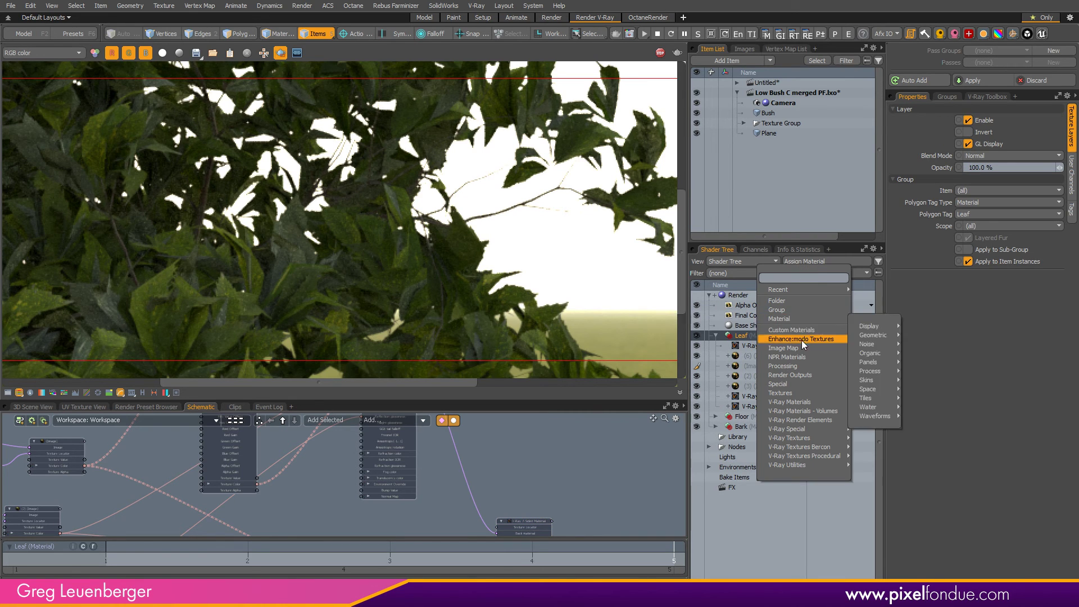
click(894, 416)
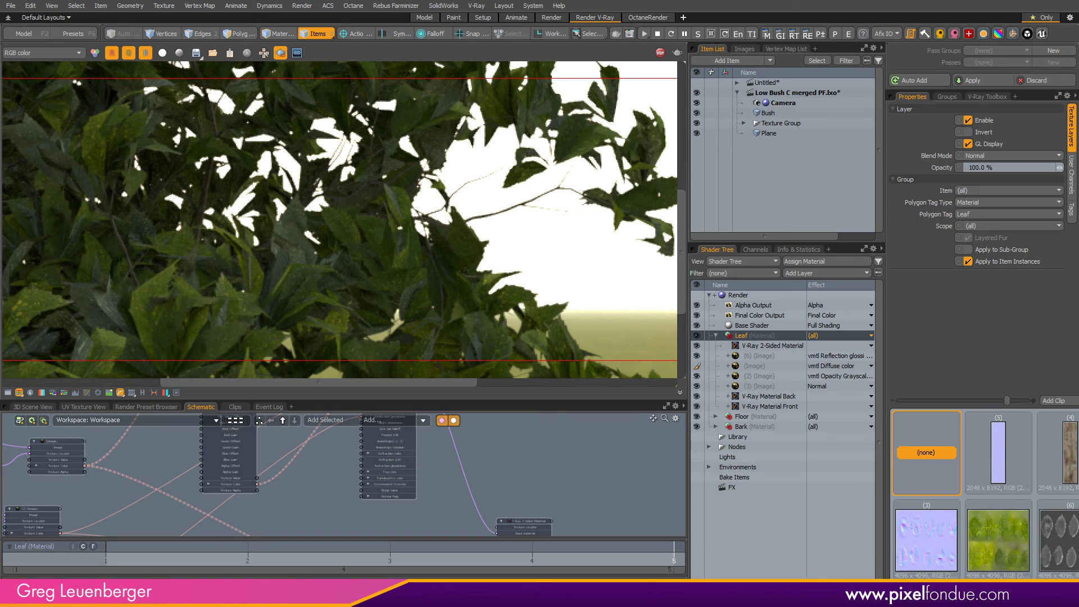
key(Escape)
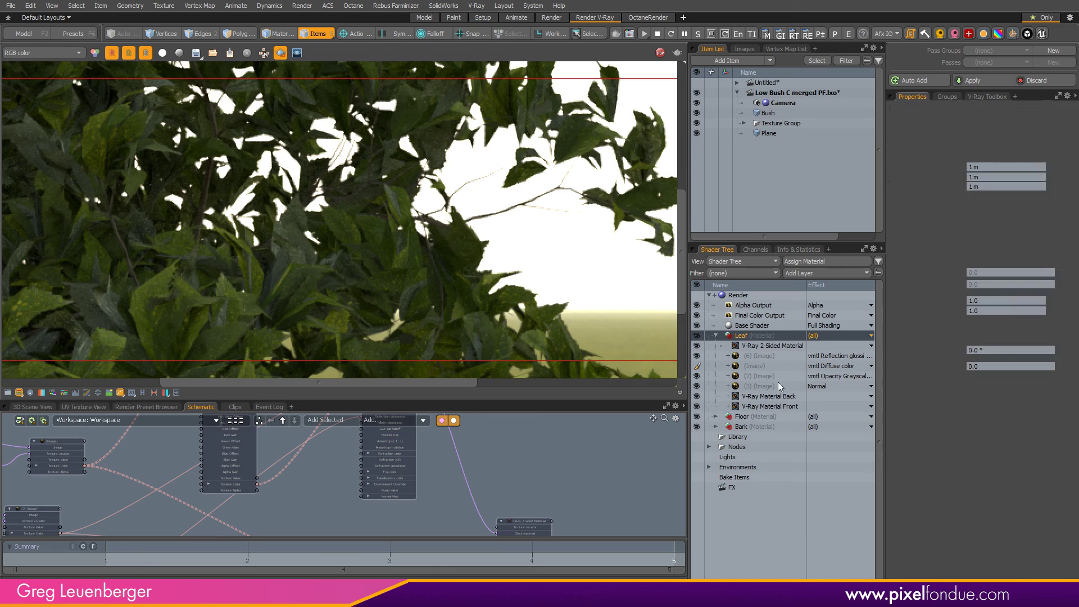
double_click(752, 345)
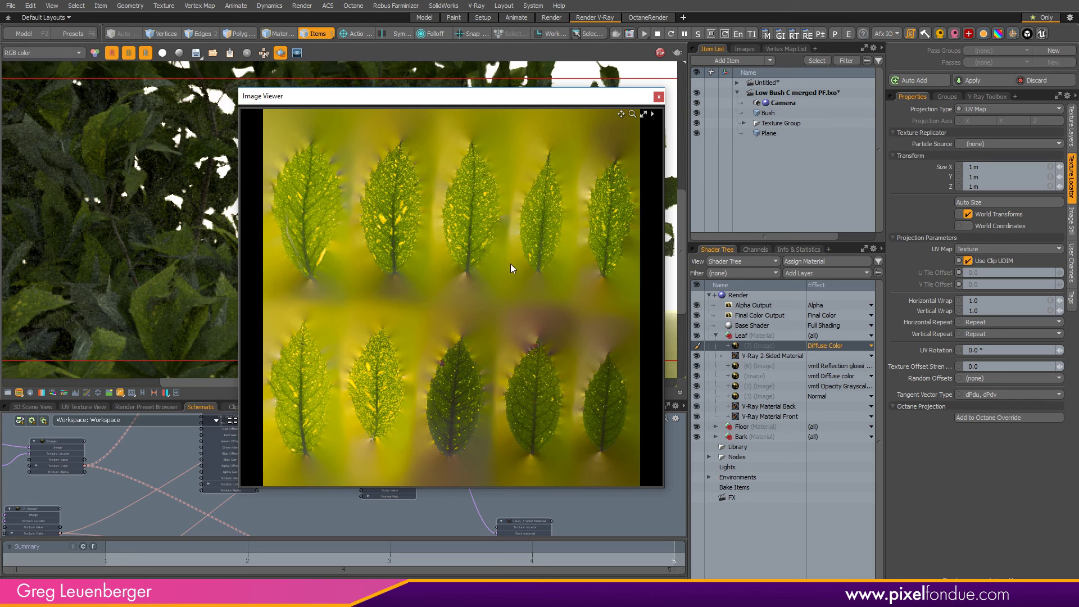
click(658, 98)
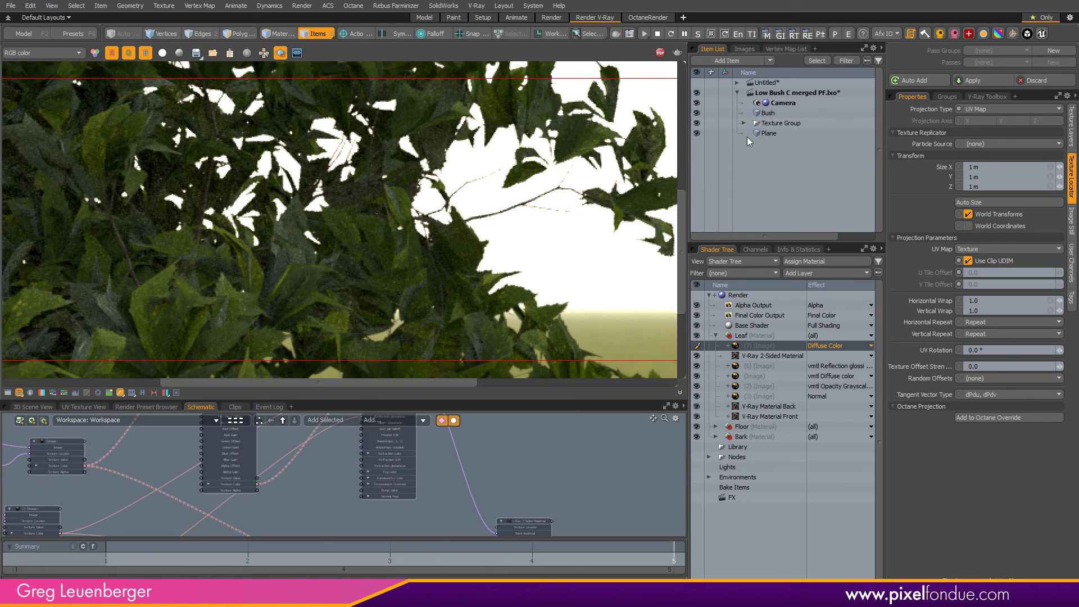
Set the image layer's effect to V-Ray 2-Sided v2sided Translucency texture.
click(828, 346)
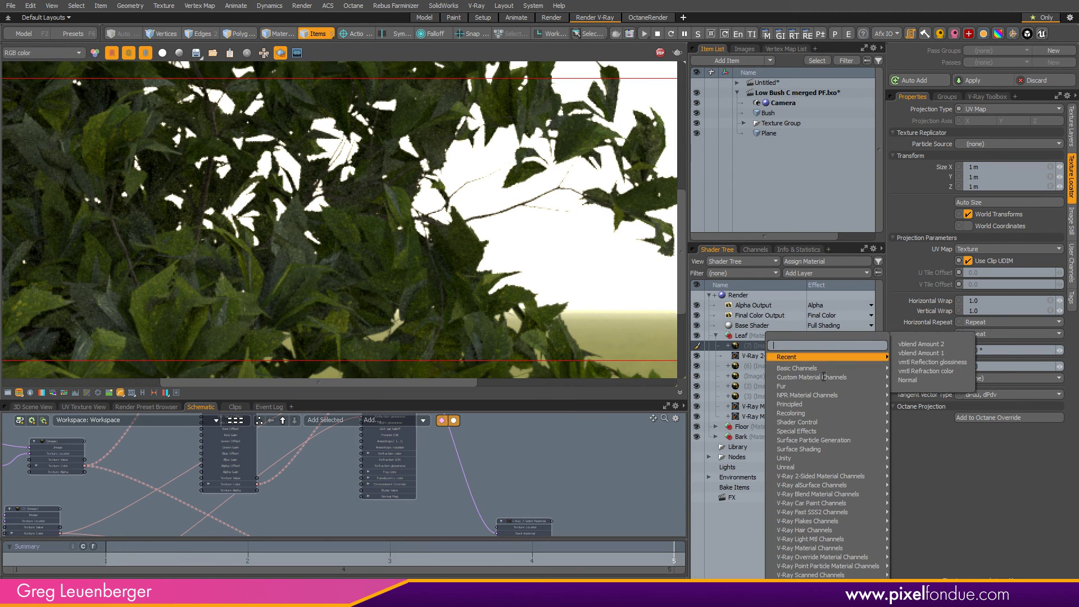
mouse_move(827, 477)
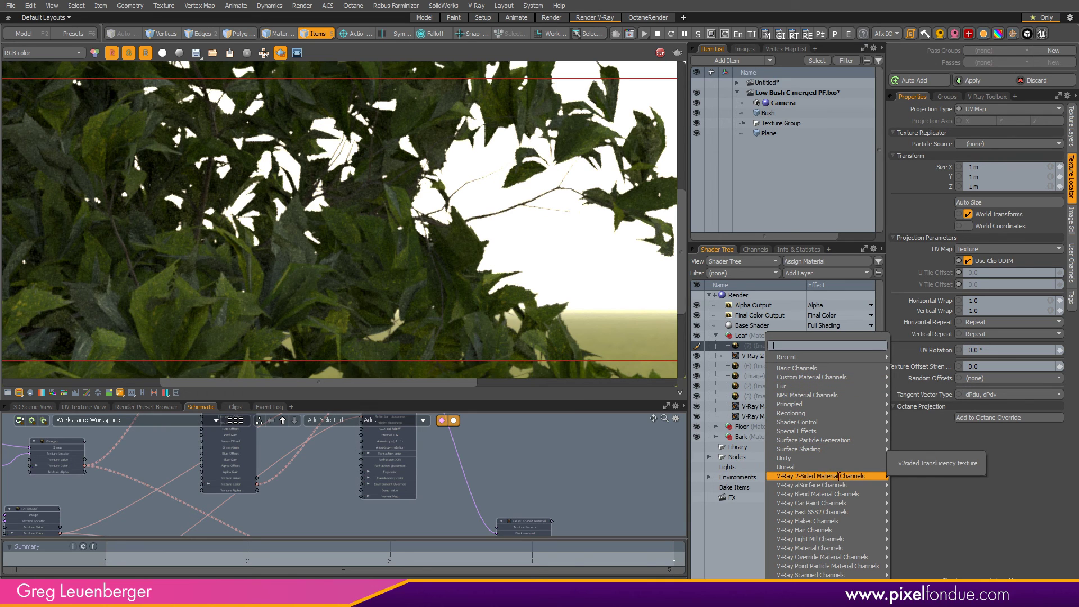
click(926, 462)
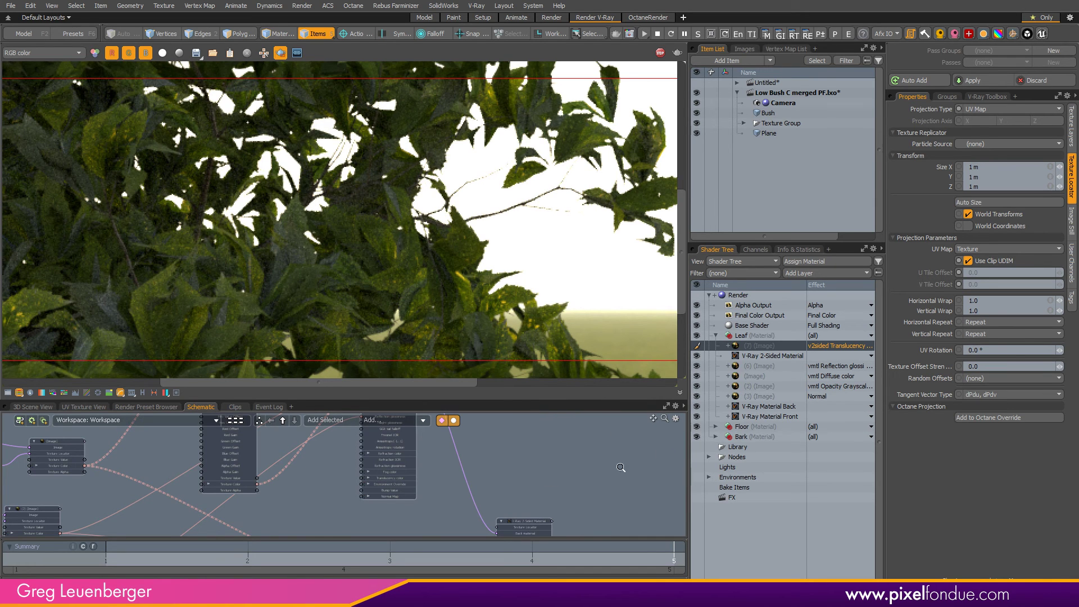
Add the leaf (7) image node to the Schematic and wire its color into the 2-Sided translucency input.
scroll(620, 469, up, 6)
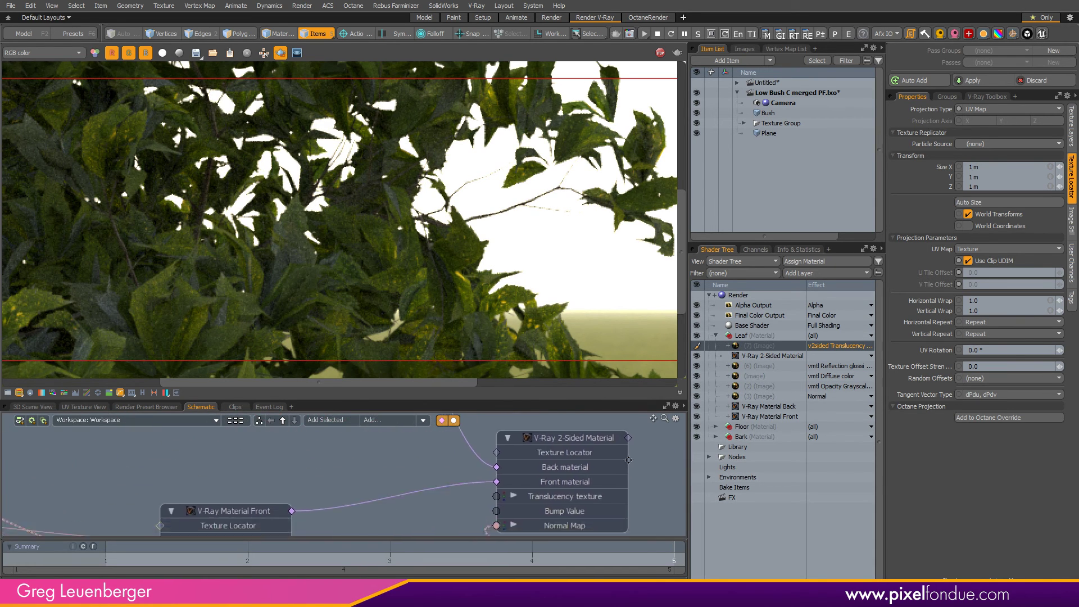
scroll(629, 453, down, 4)
drag(757, 346, 421, 466)
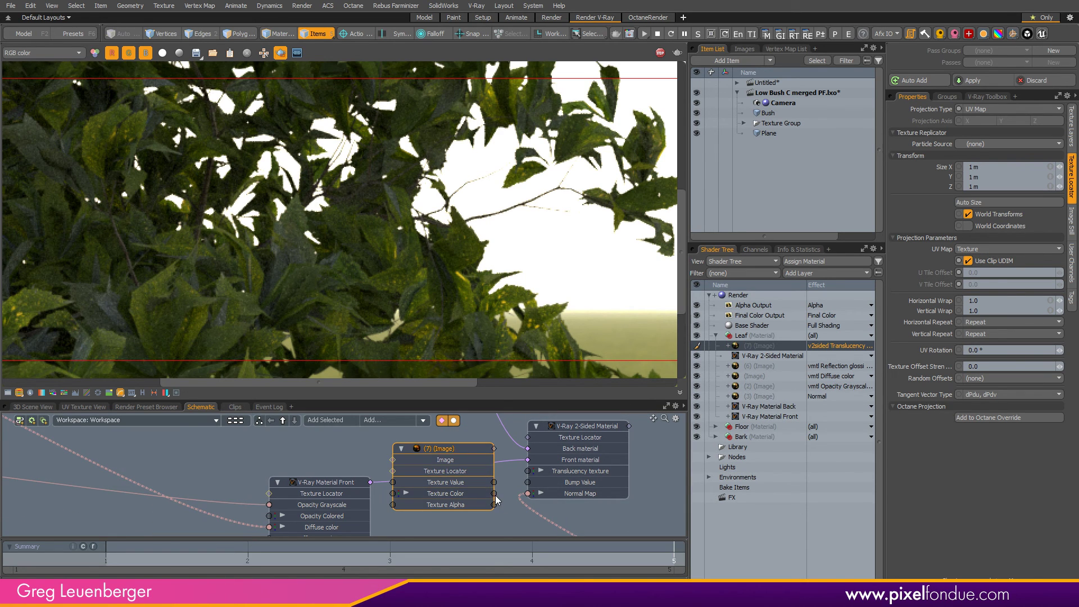
drag(494, 495, 540, 472)
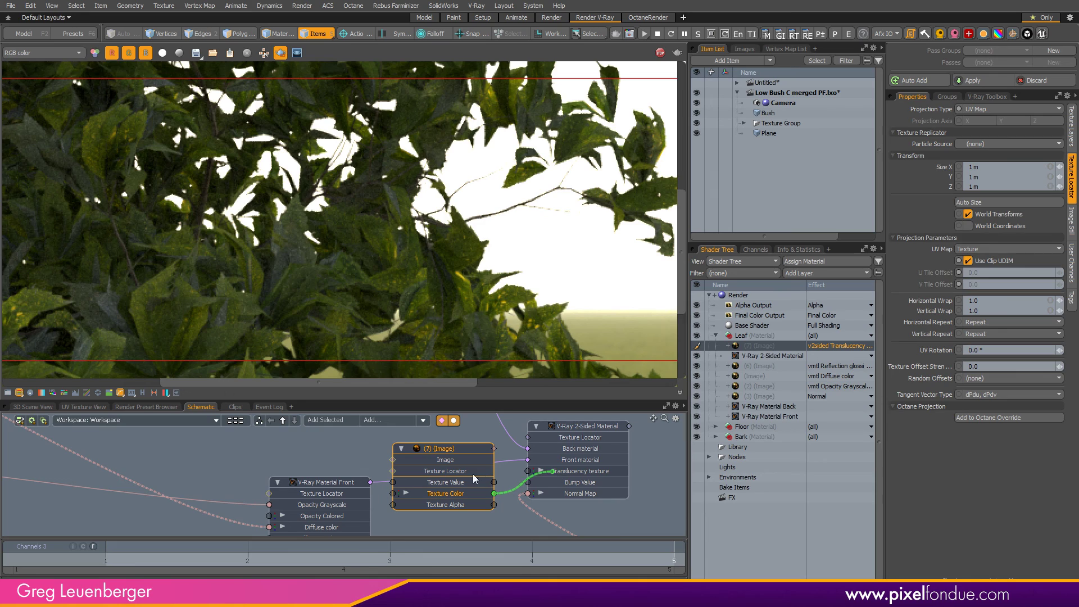
drag(443, 448, 285, 425)
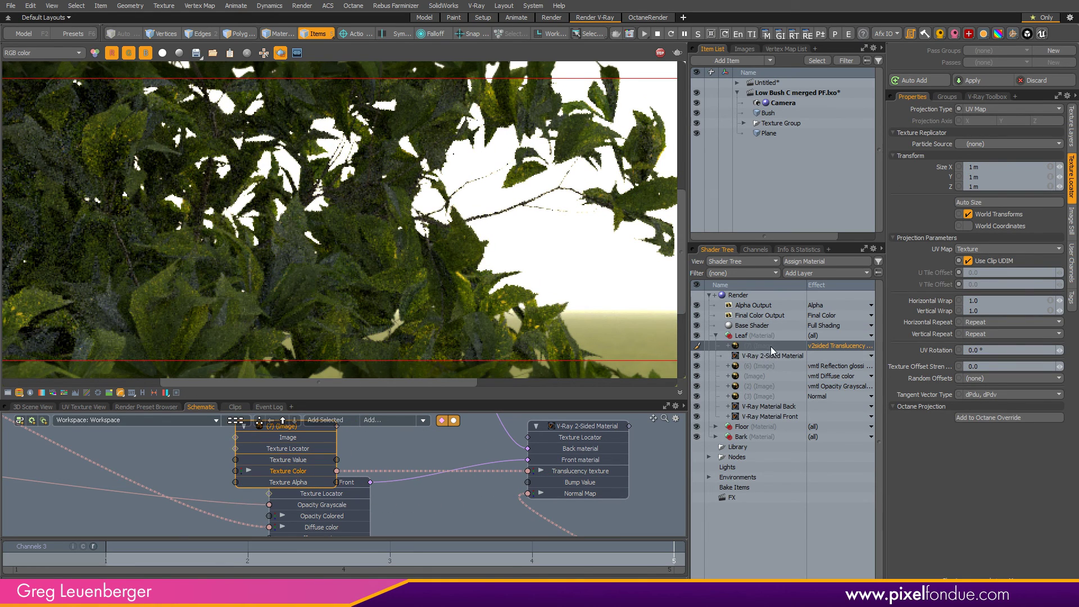
Keep the leaf image layer's effect set to Translucency Texture.
click(827, 346)
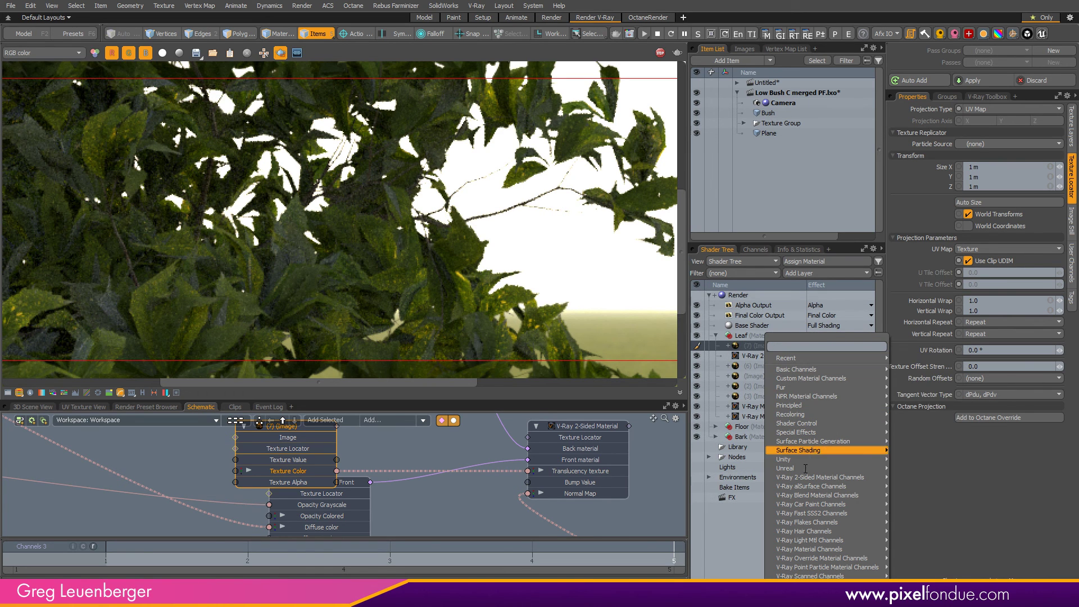
mouse_move(804, 475)
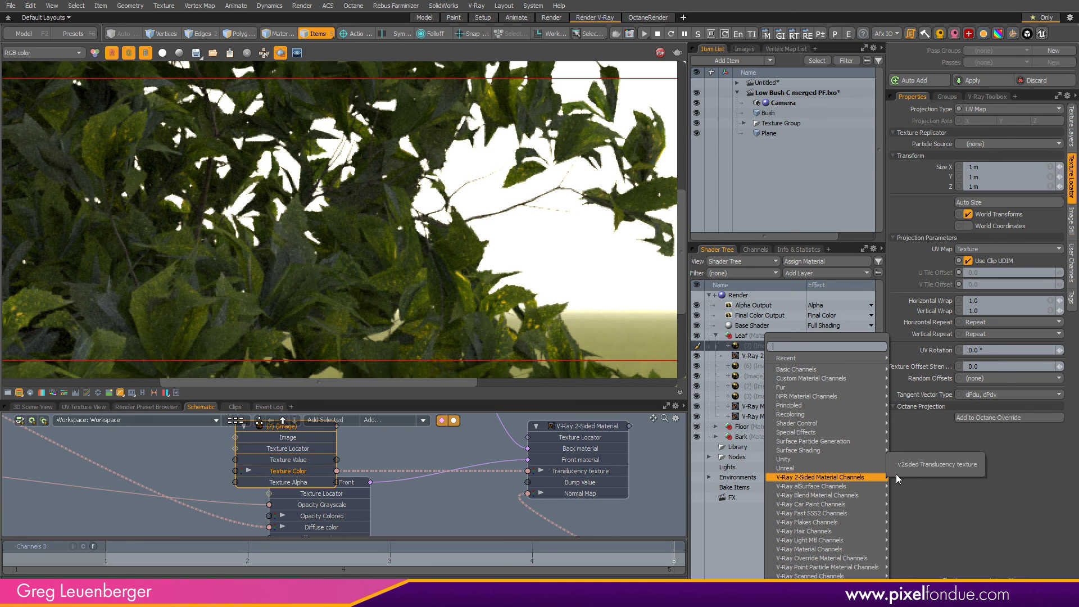
click(794, 326)
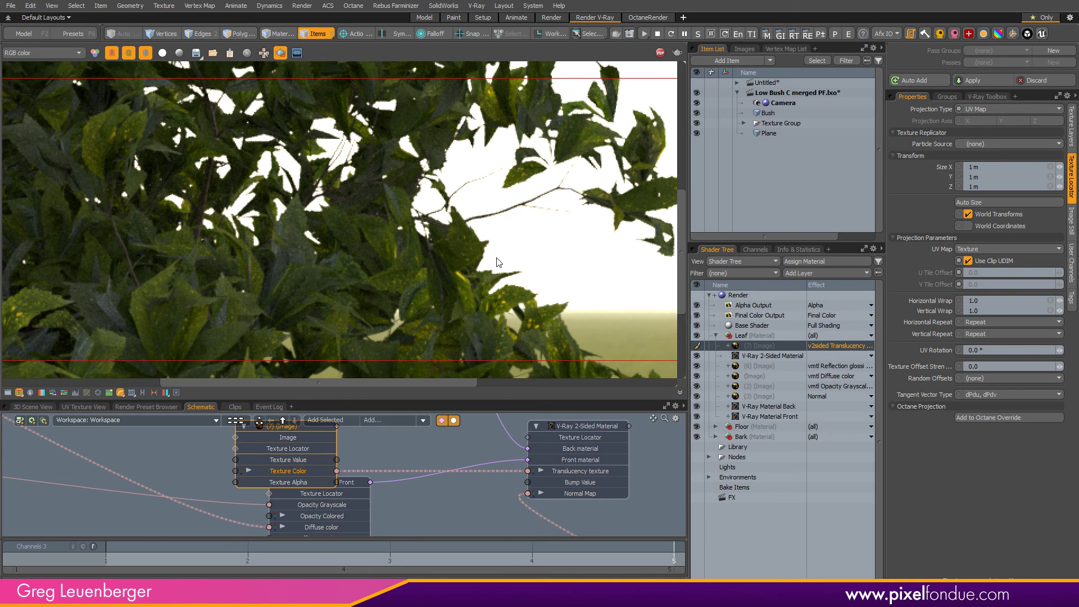
Draw a larger render region over the left part of the bush.
scroll(450, 381, down, 2)
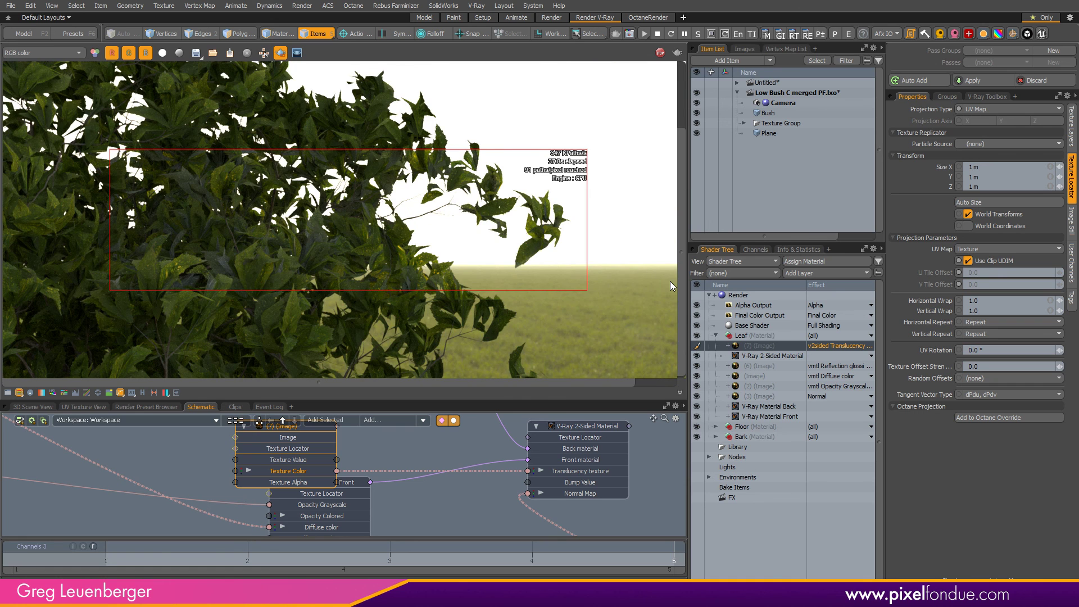
scroll(670, 285, up, 3)
scroll(670, 285, down, 3)
drag(487, 73, 138, 354)
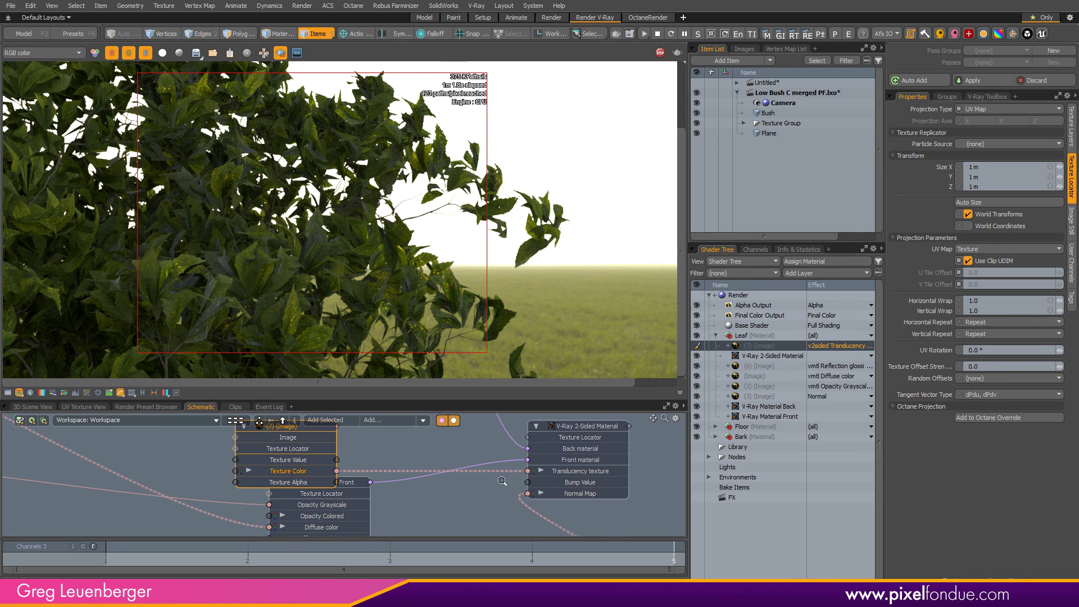
Zoom the Schematic out to show the whole leaf node graph and deselect the image node.
ctrl+alt+drag(490, 482, 456, 475)
click(457, 488)
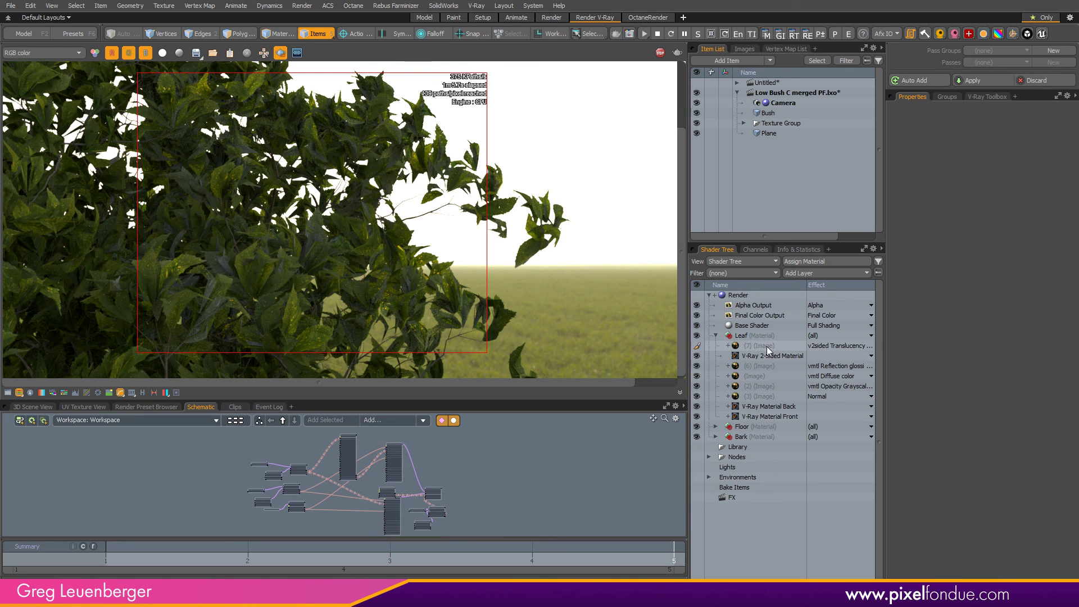
scroll(448, 479, up, 3)
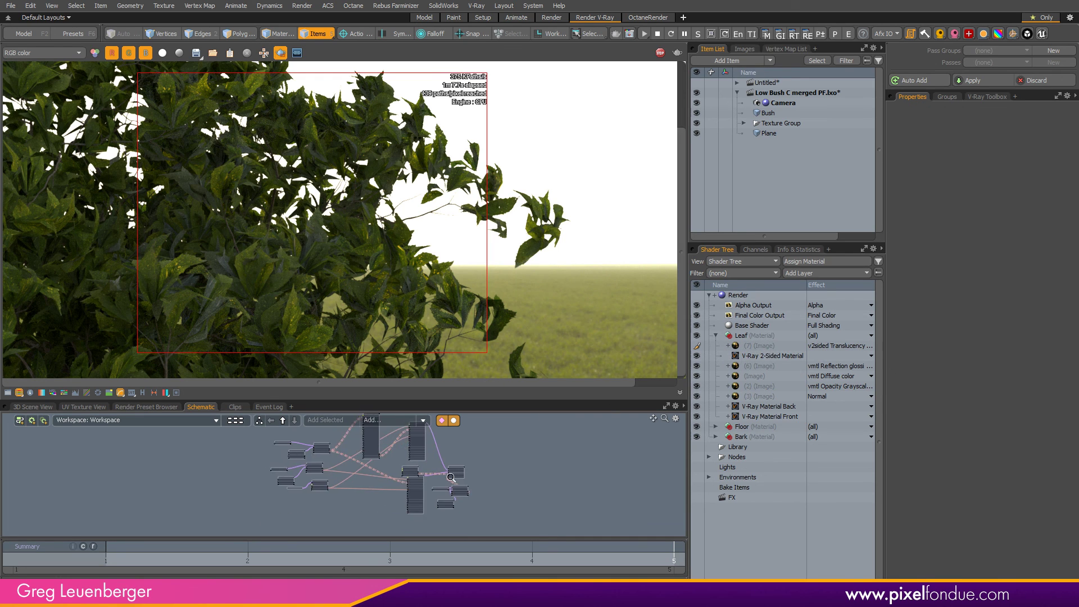